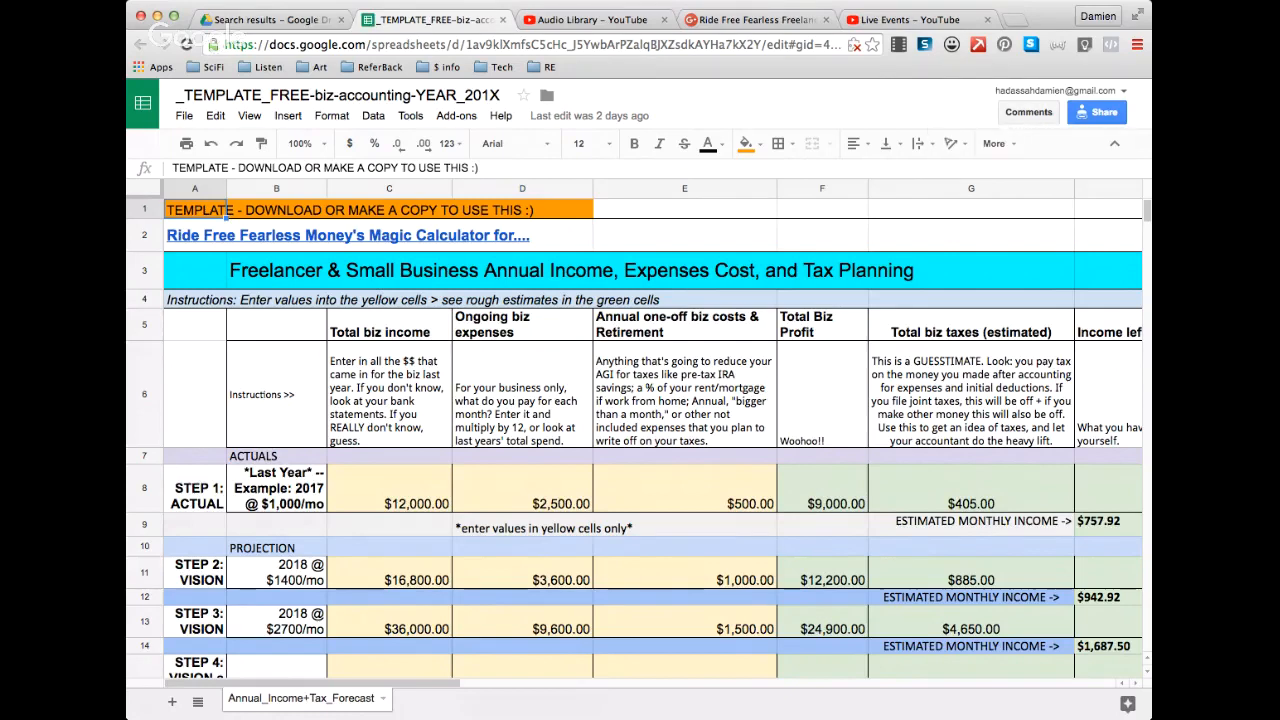
- Examine the STEP 1: ACTUAL row's example label, total business income, ongoing expenses and annual one-off costs
key("super+Tab")
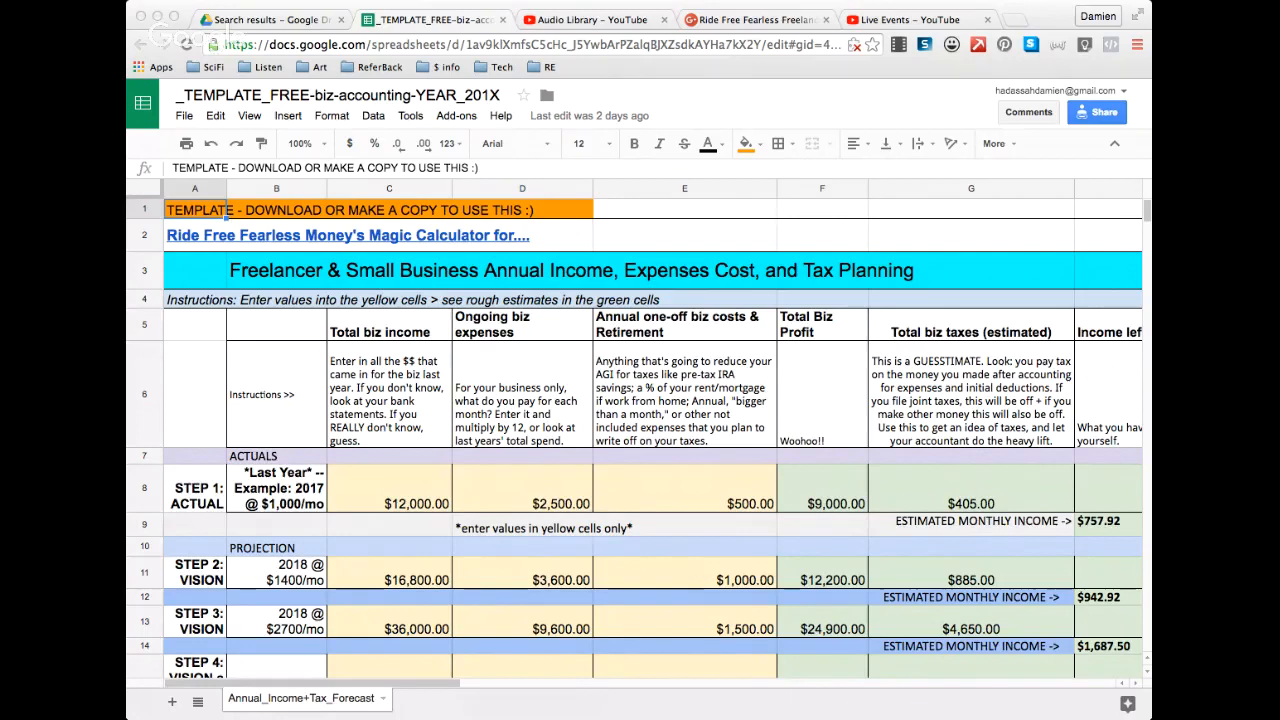
key("super+Tab")
left_click(144, 488)
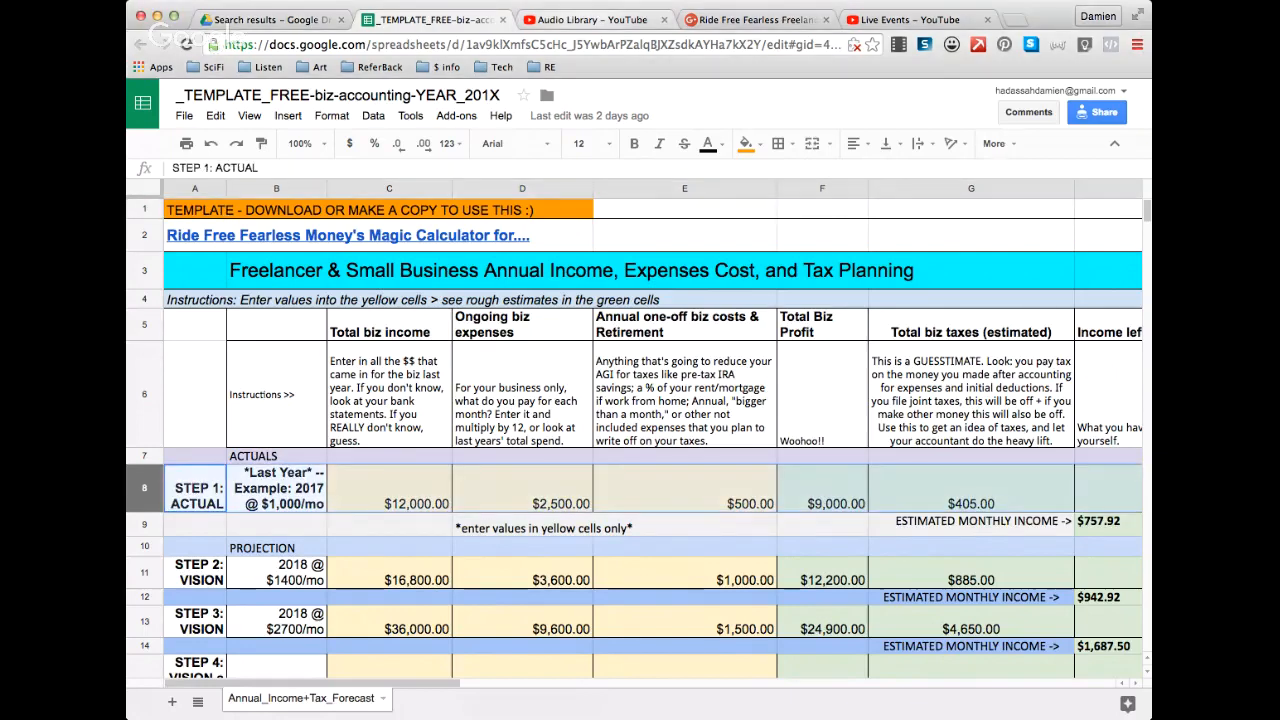
key("super+Tab")
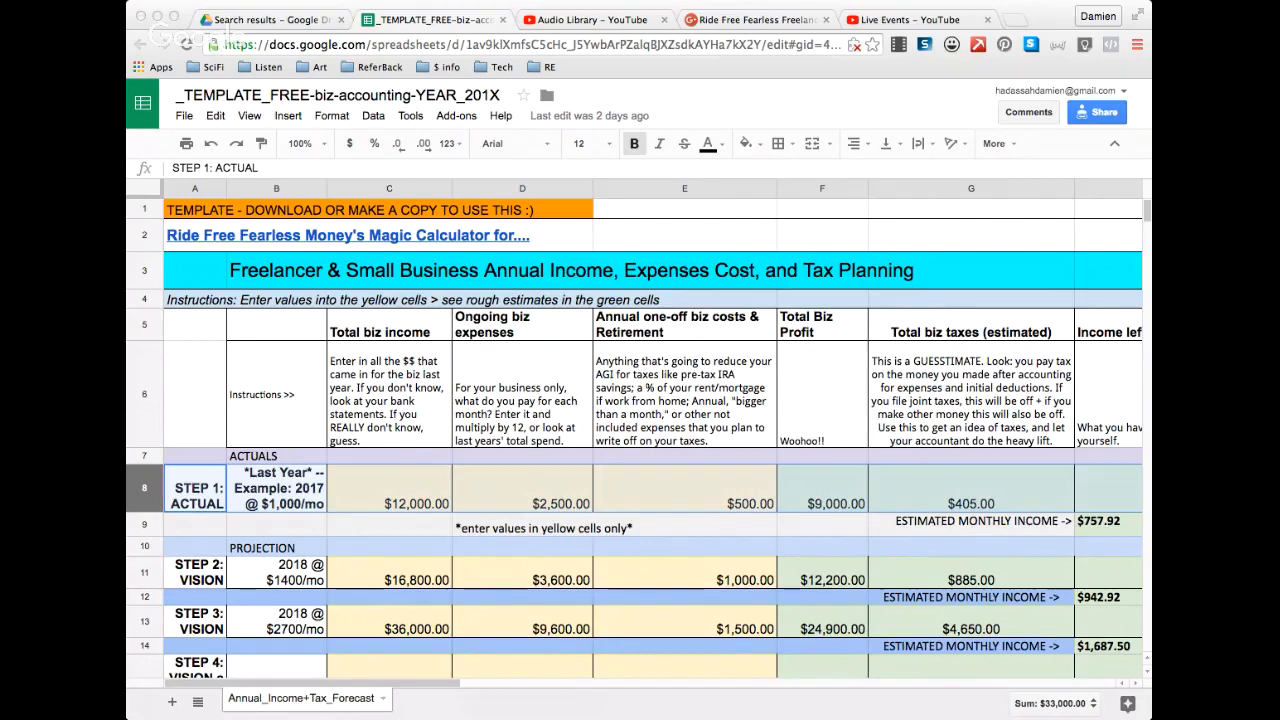
key("super+Tab")
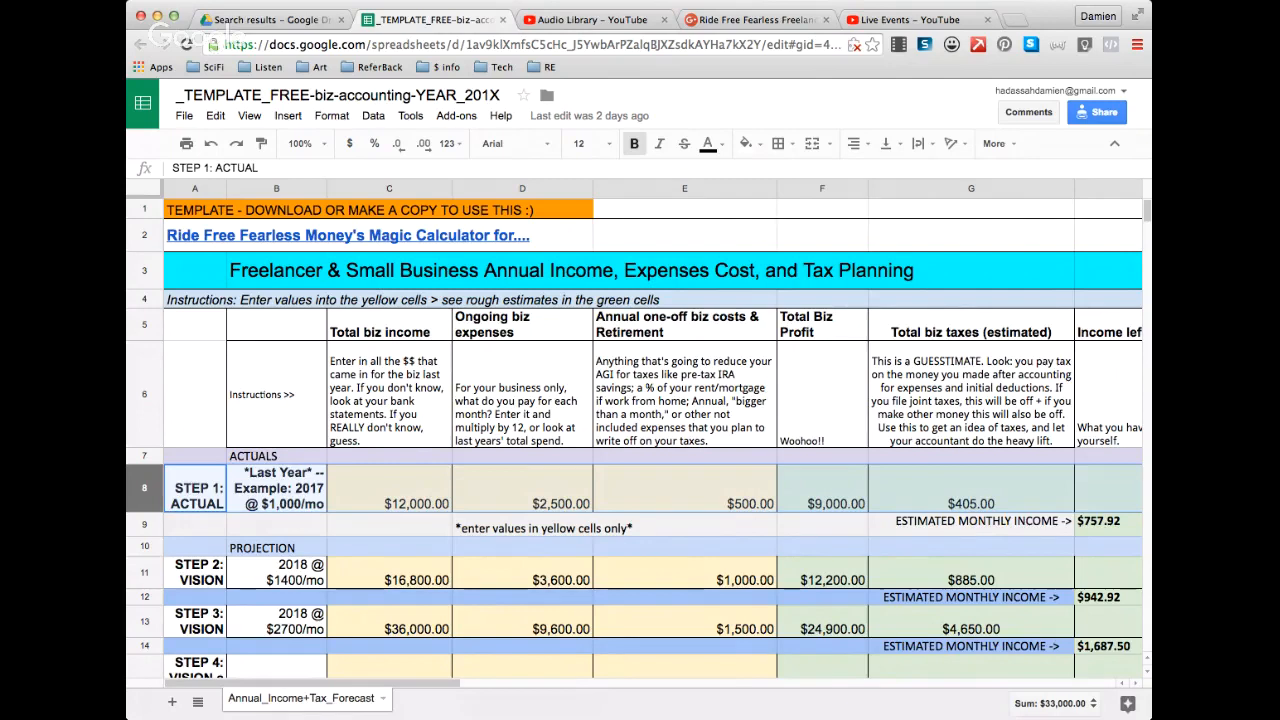
left_click(277, 488)
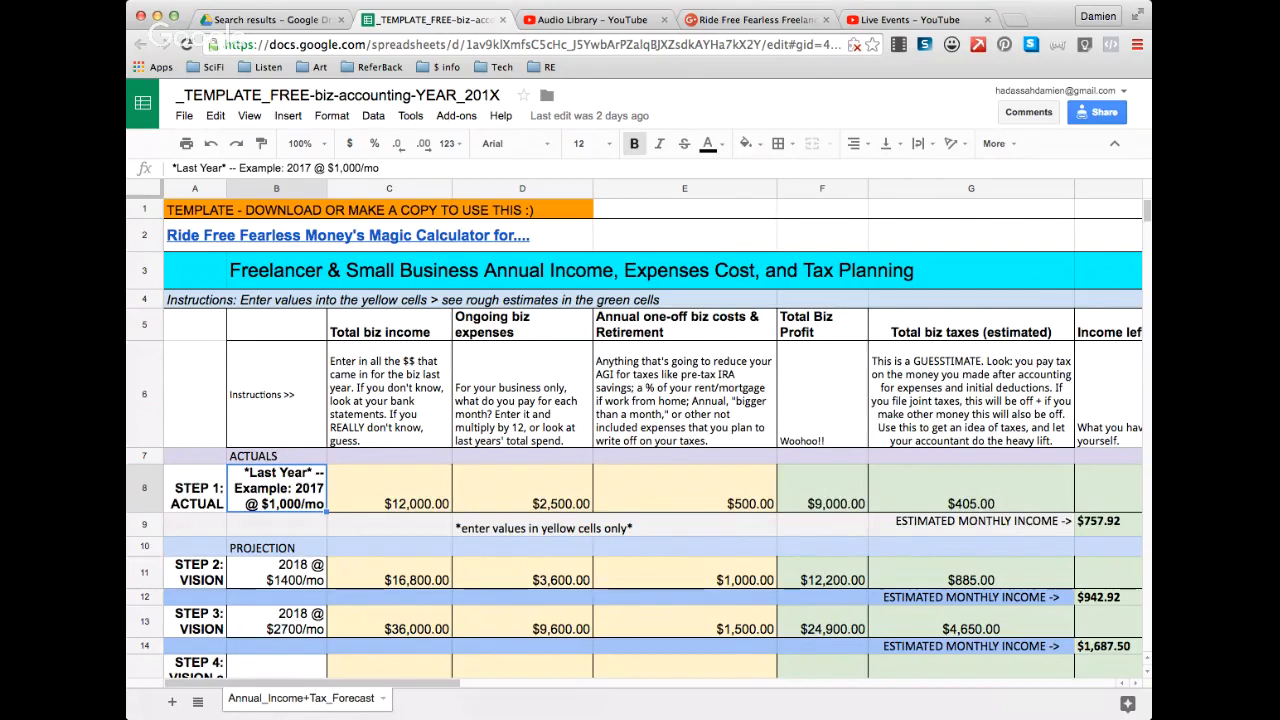
left_click(389, 488)
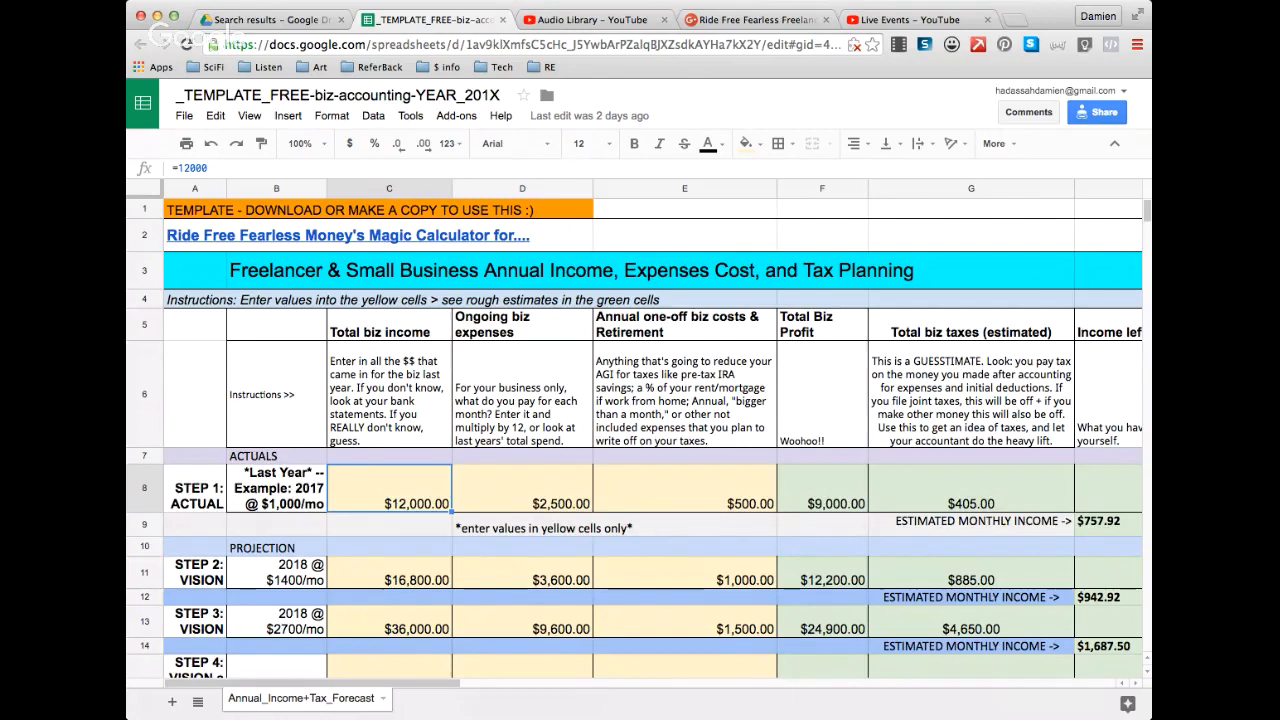
left_click(276, 488)
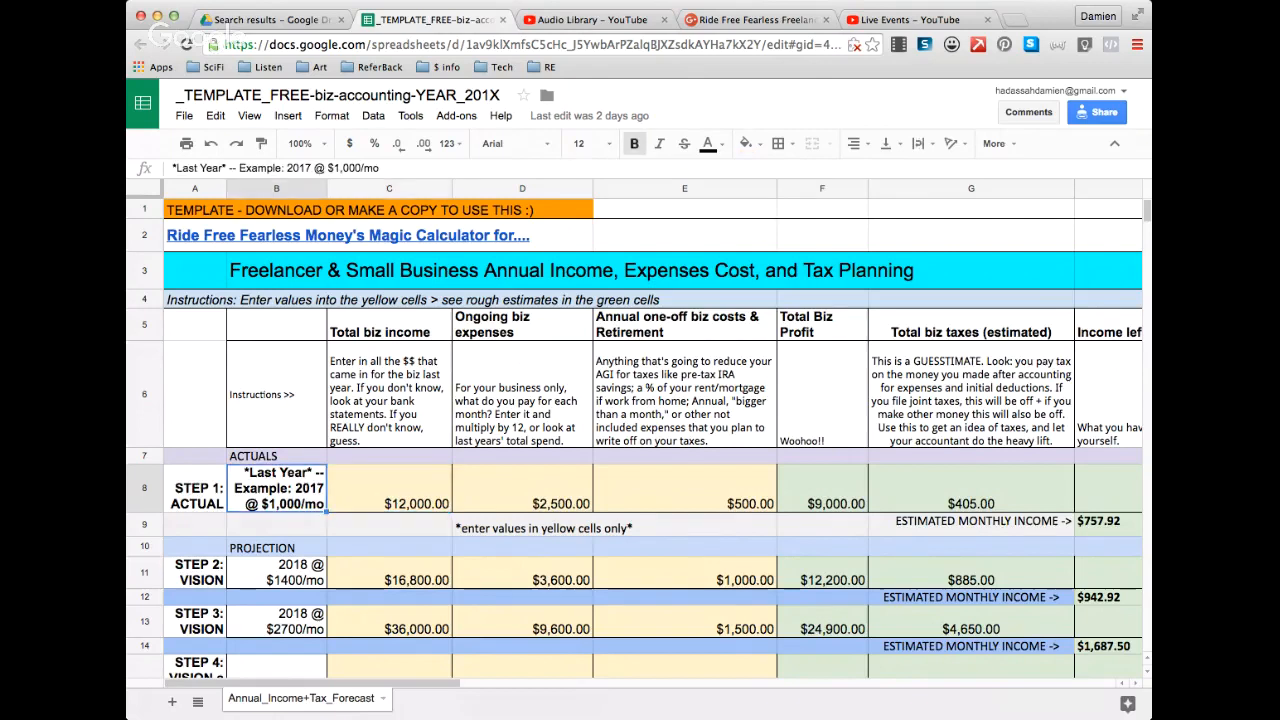
left_click(389, 488)
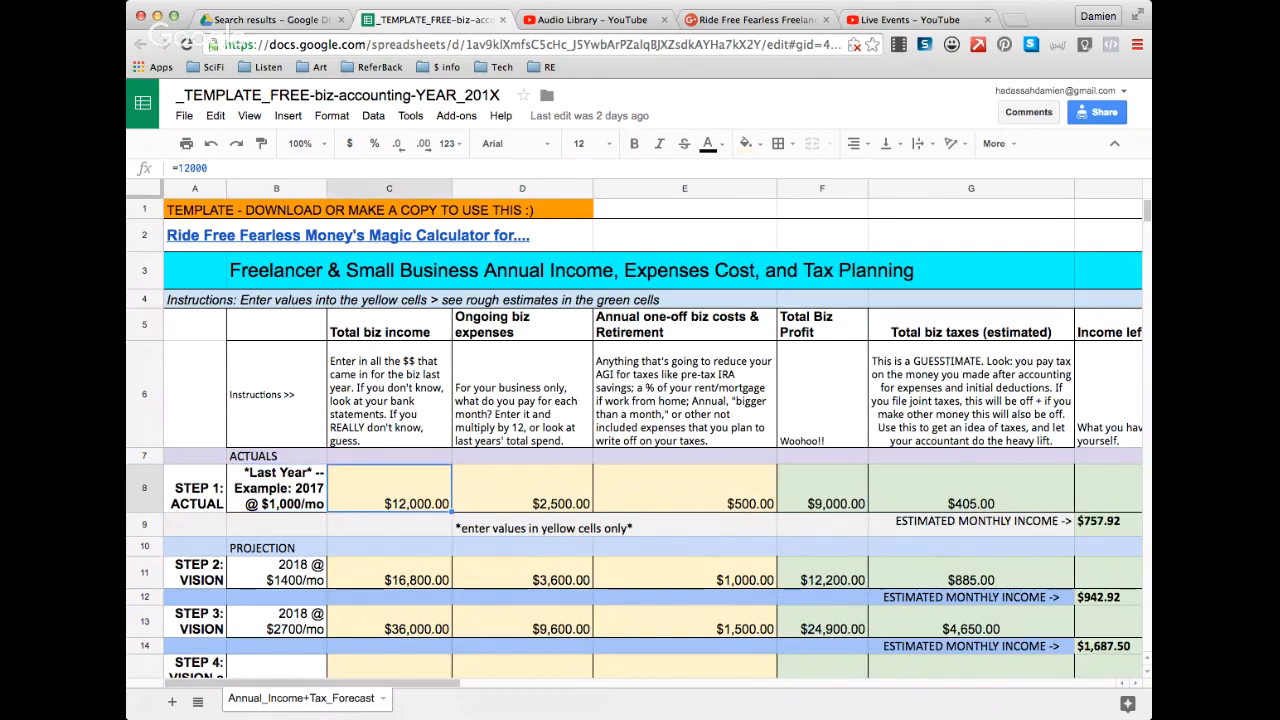
left_click(522, 488)
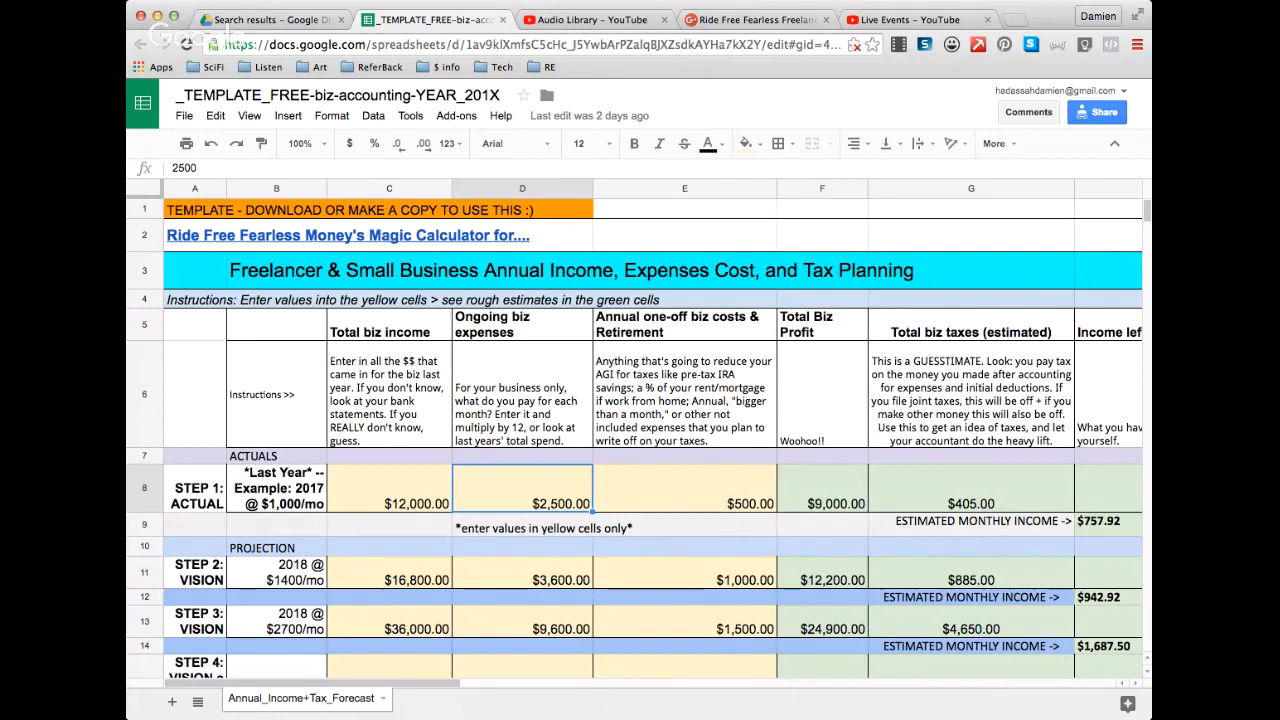
left_click(685, 488)
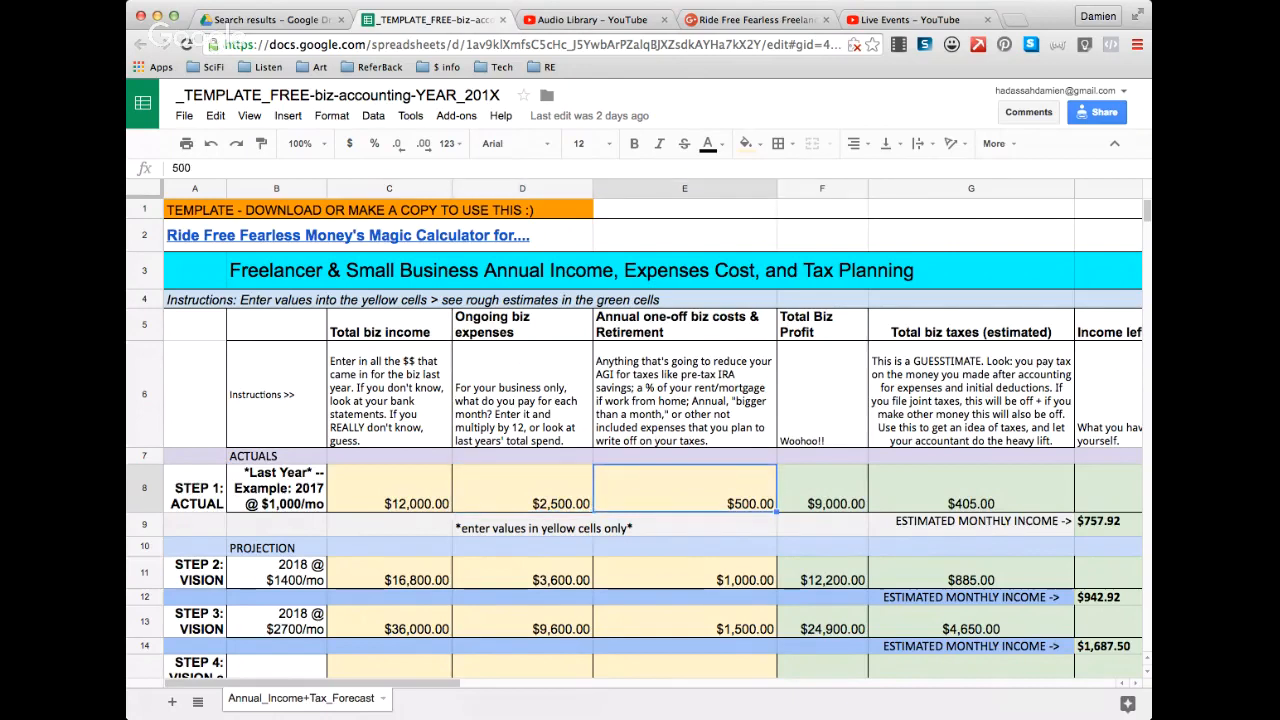
left_click(522, 488)
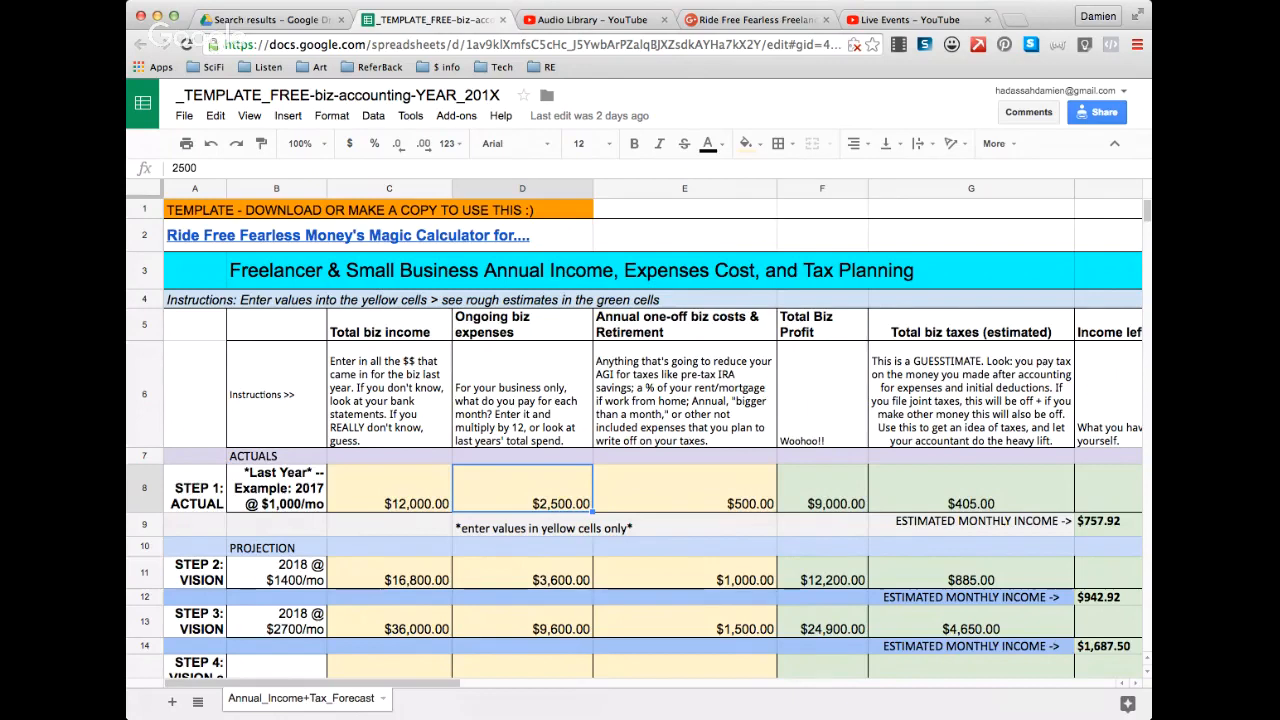
left_click(389, 489)
- Enter 2500 as the ongoing business expenses in the STEP 1: ACTUAL row
left_click(522, 489)
type("2500")
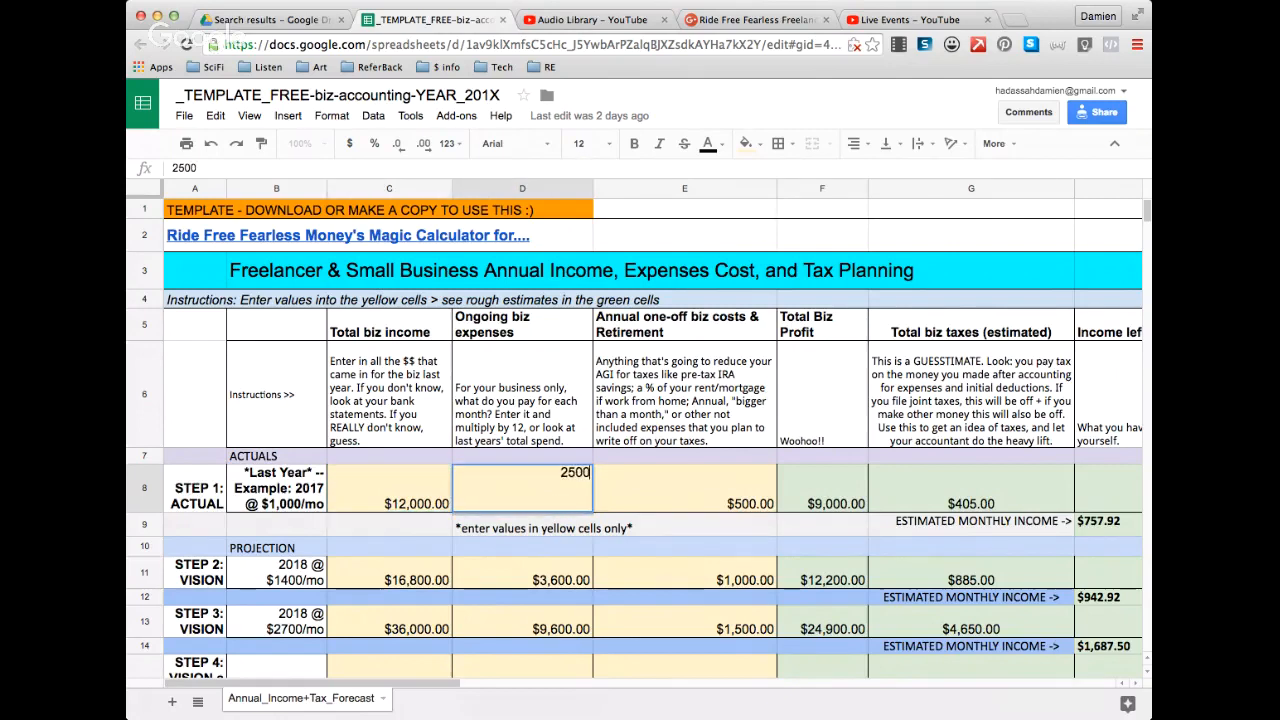
key("Return")
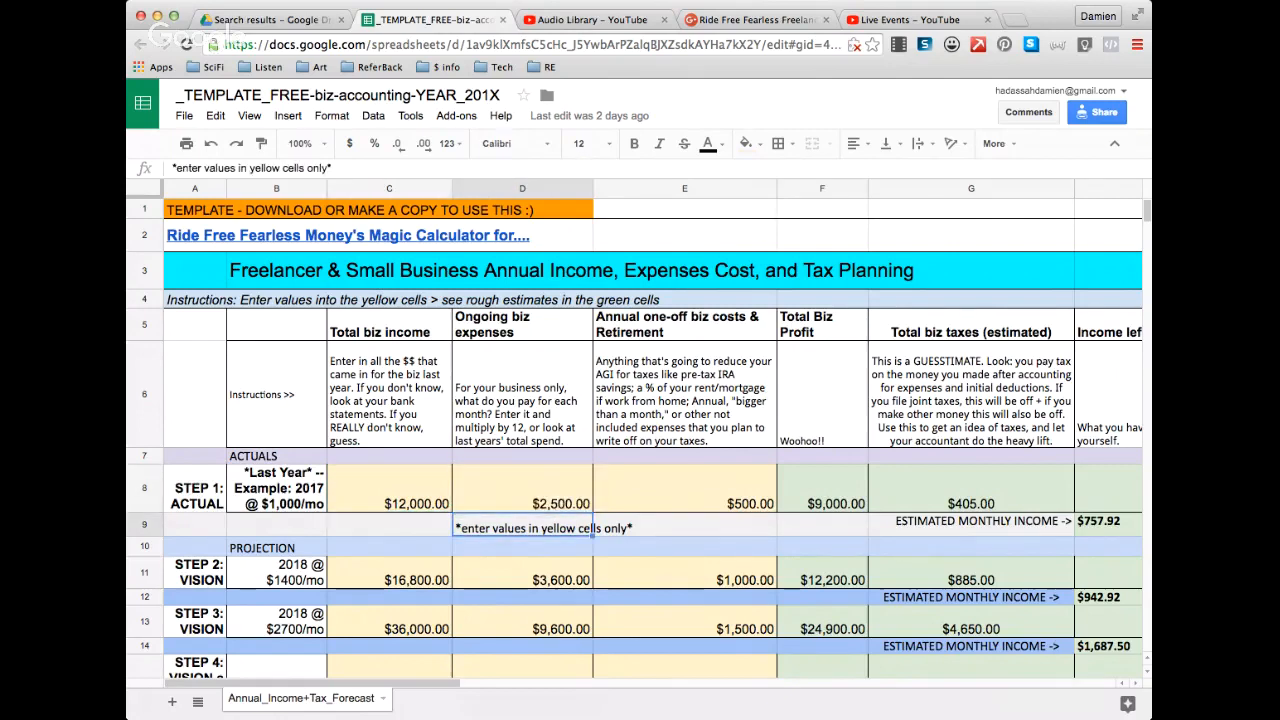
key("Up")
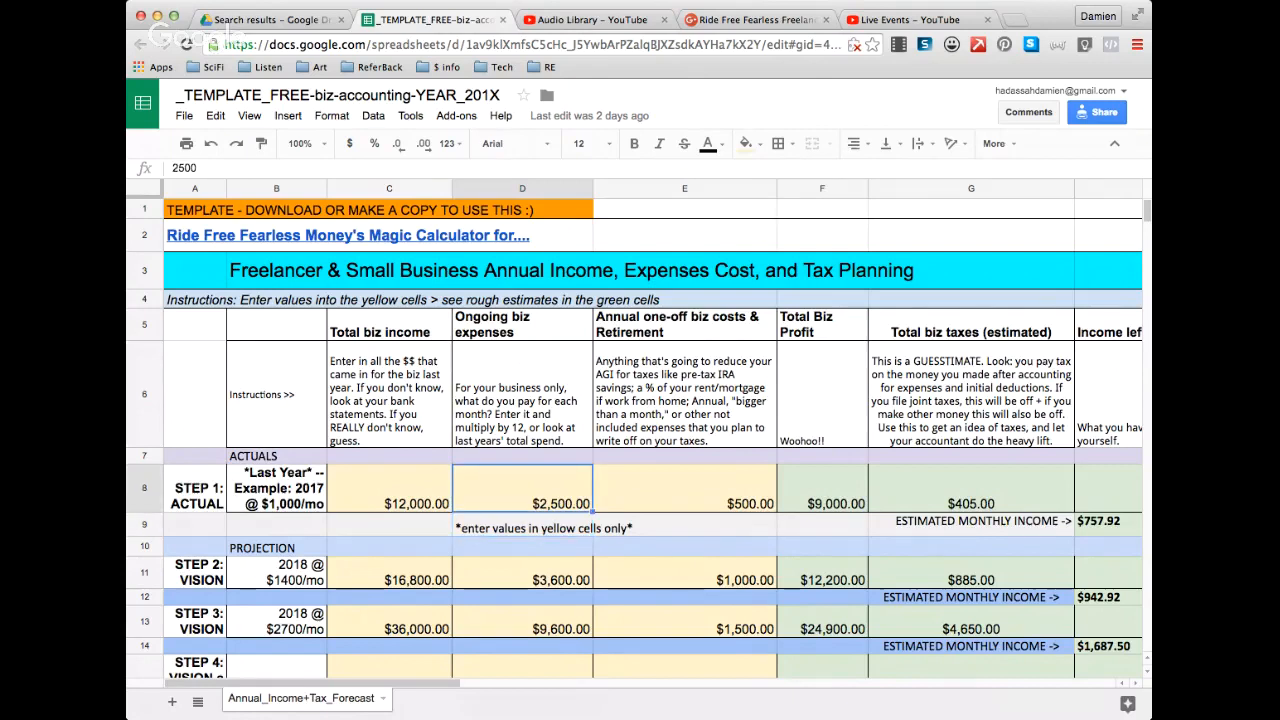
left_click(685, 488)
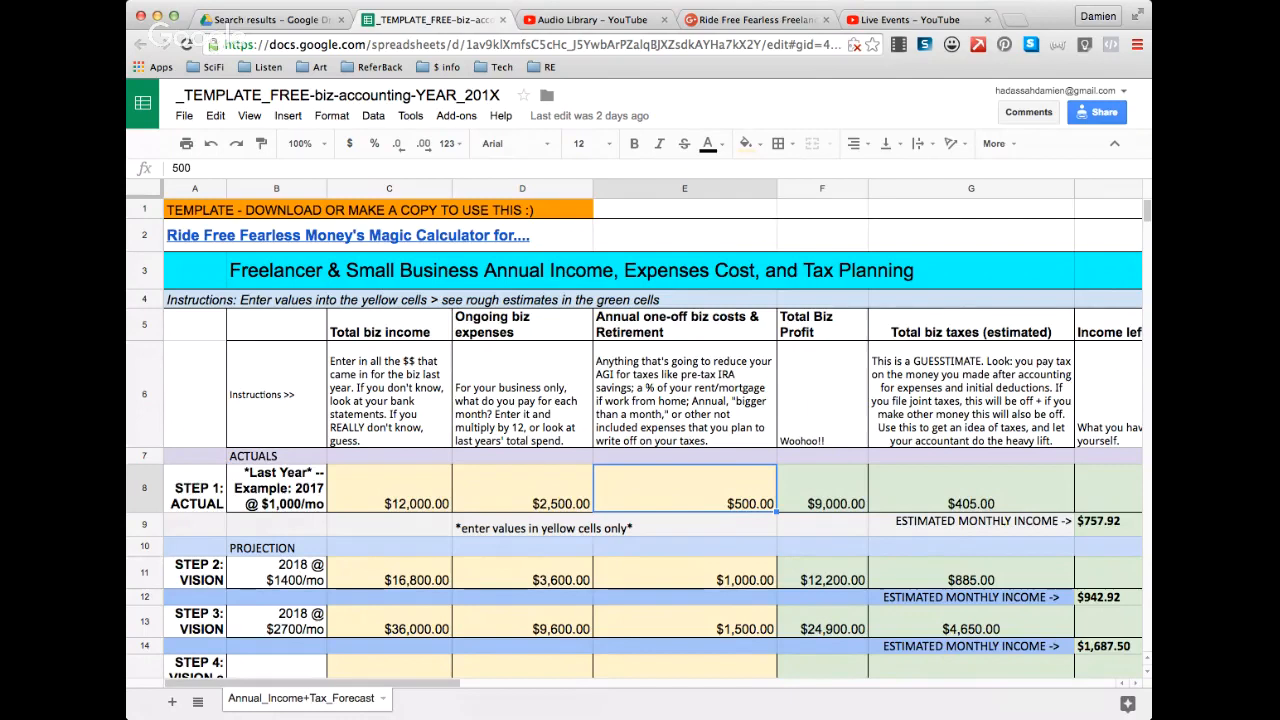
left_click(522, 489)
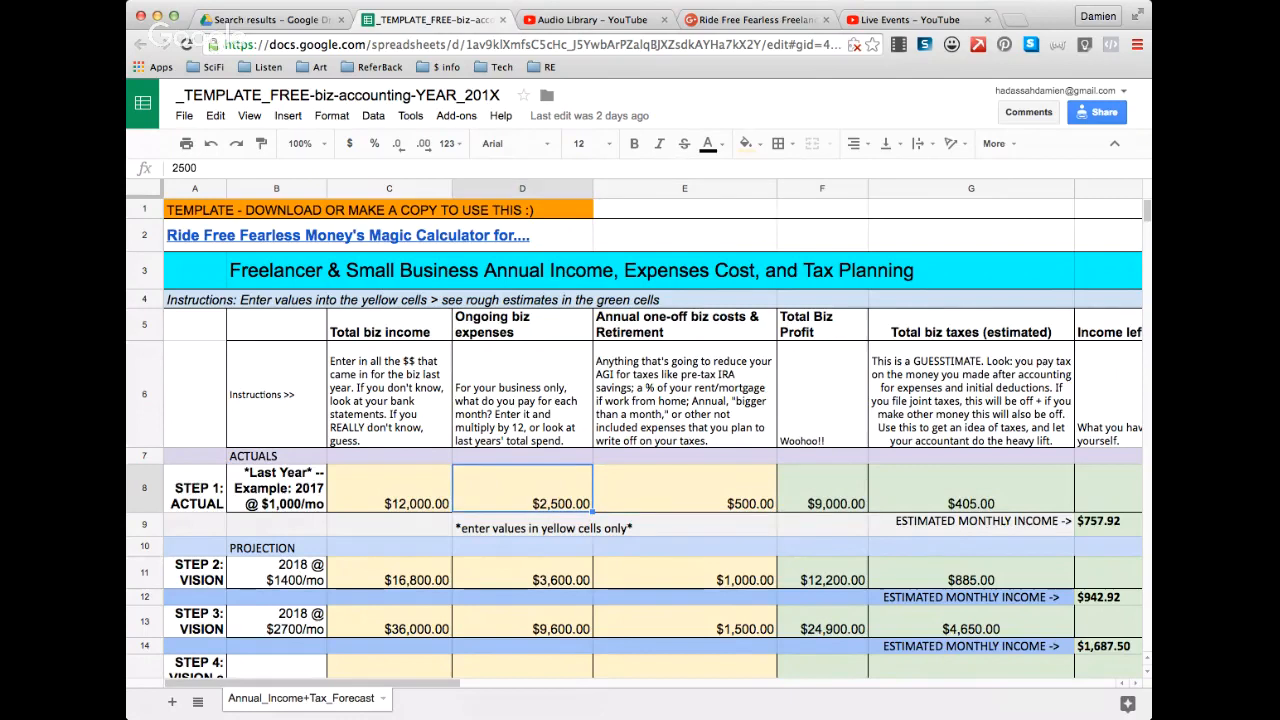
type("1")
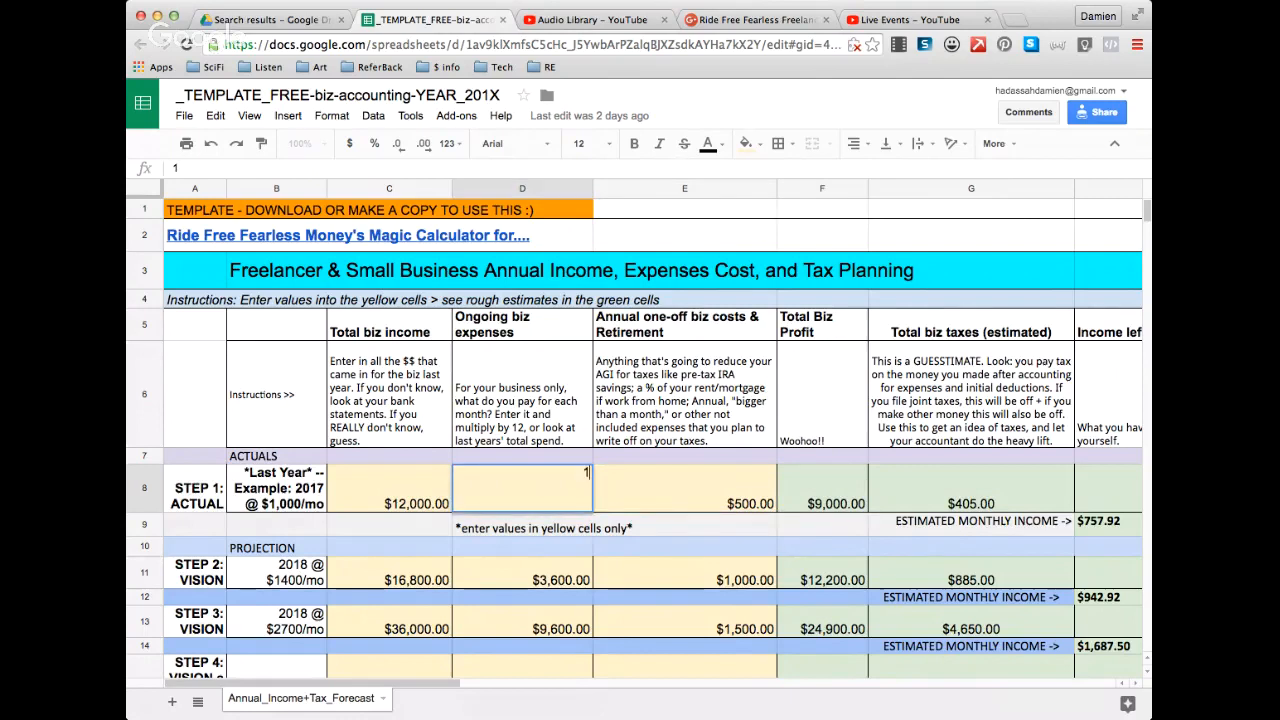
key("Return")
key("Return")
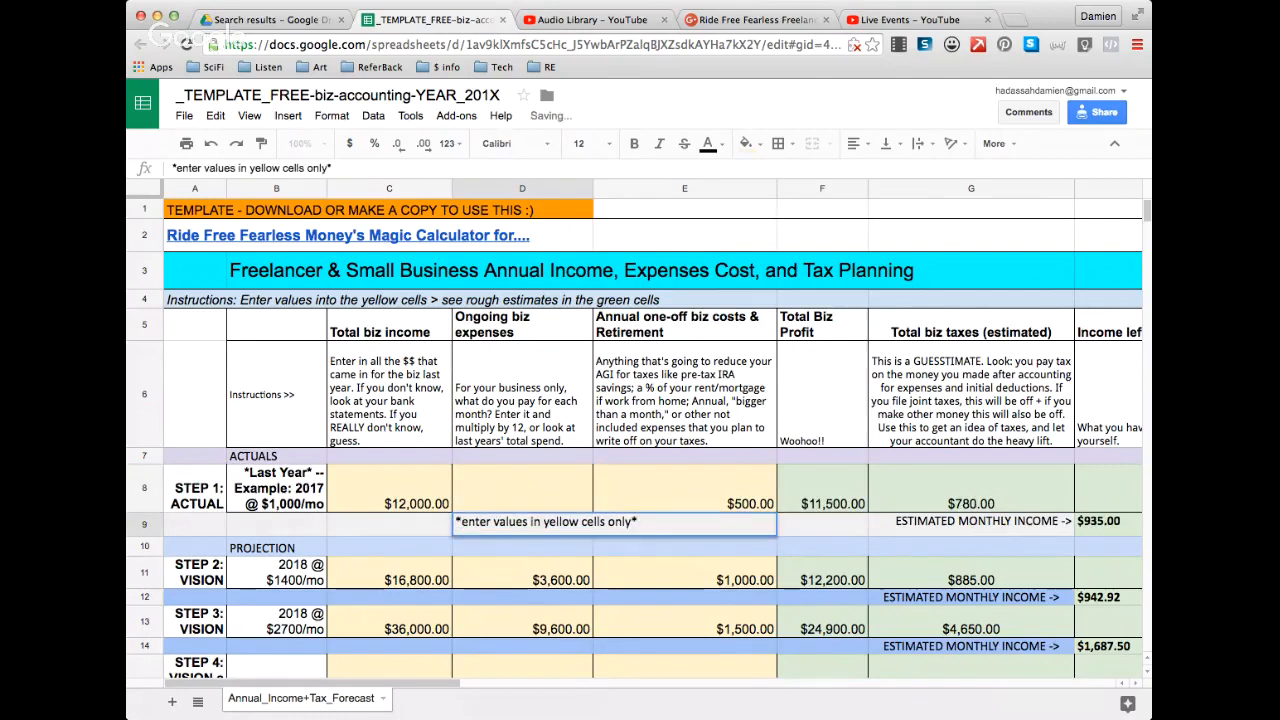
key("Return")
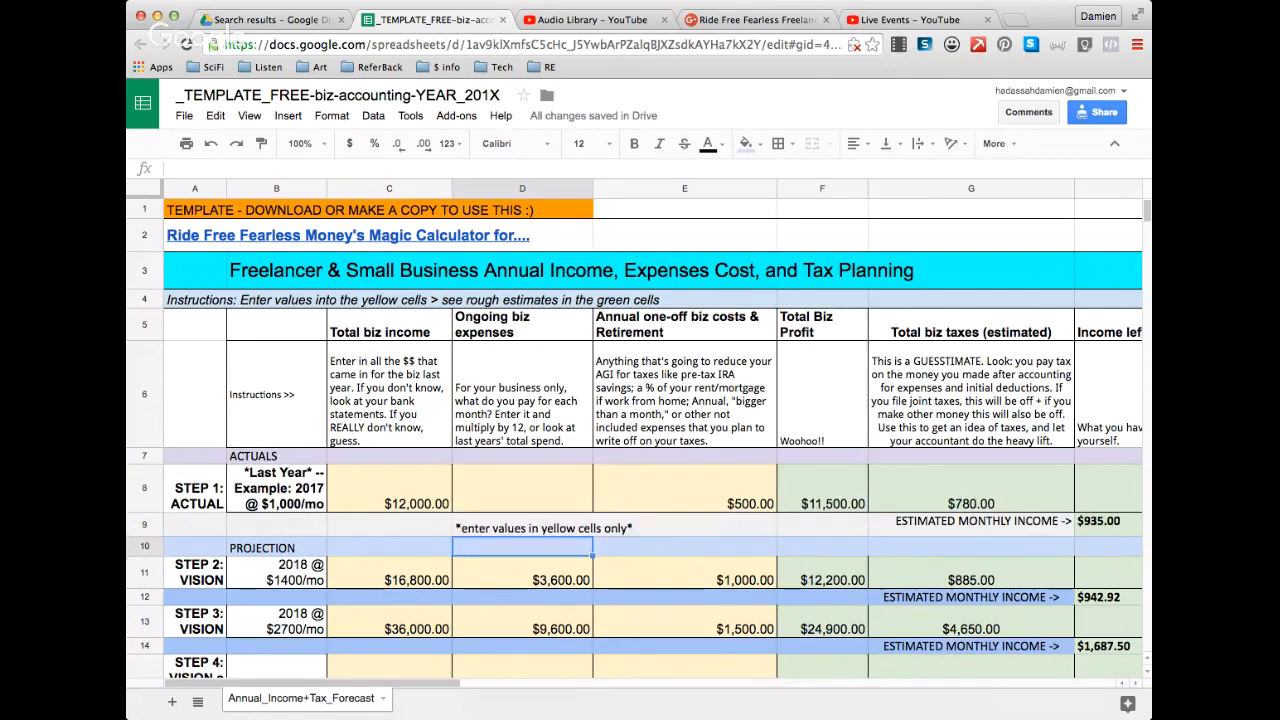
key("Up")
key("super+z")
key("Up")
key("Down")
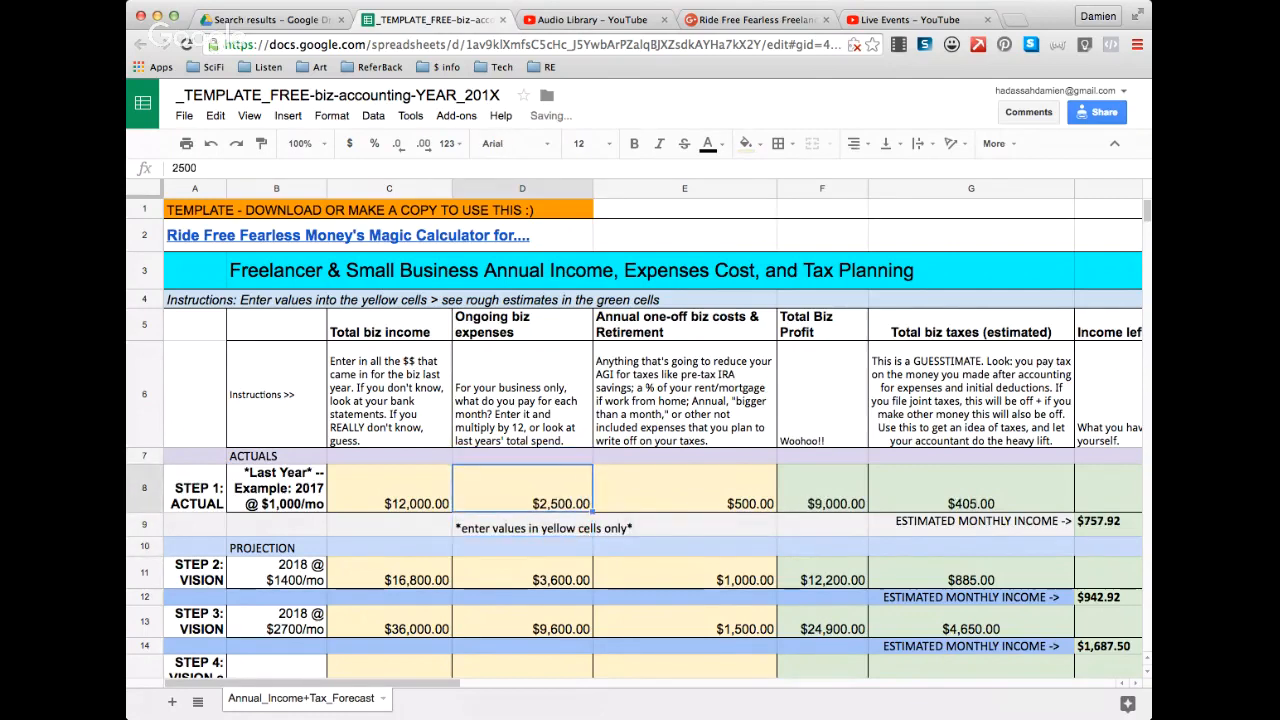
- Set the annual one-off business costs and retirement in the STEP 1: ACTUAL row to 1000
key("Right")
left_click(685, 325)
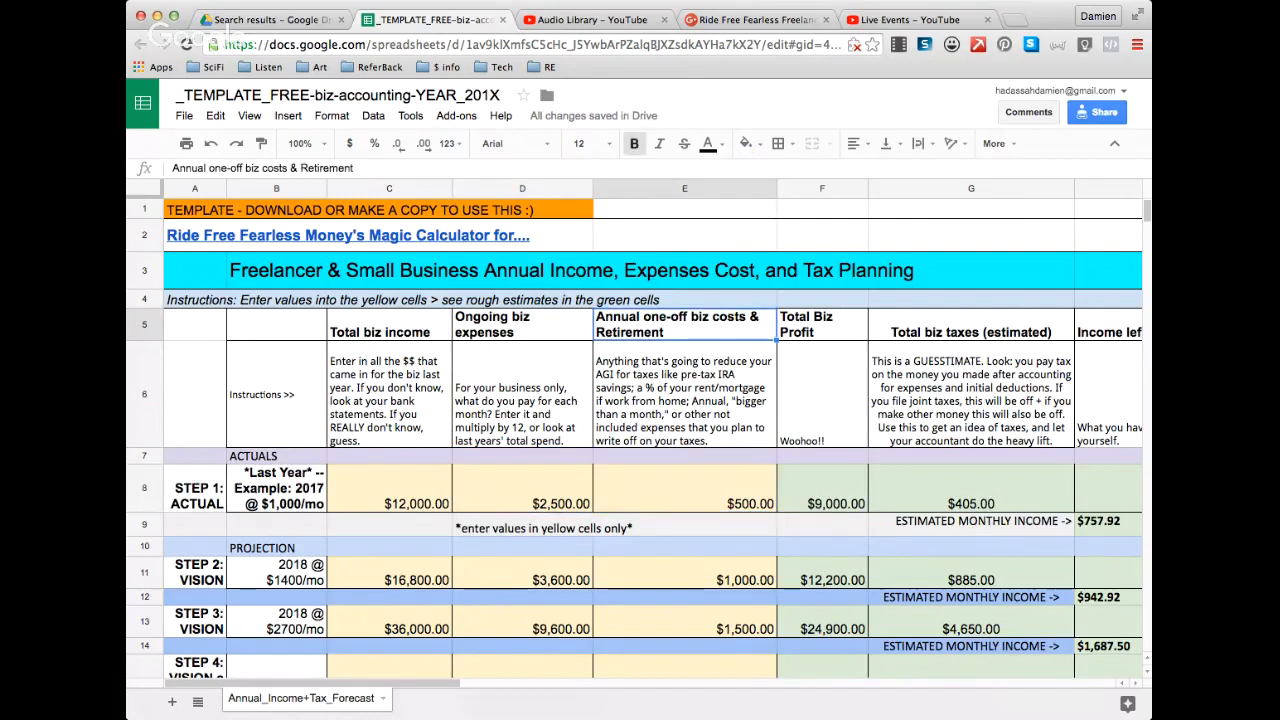
left_click(685, 488)
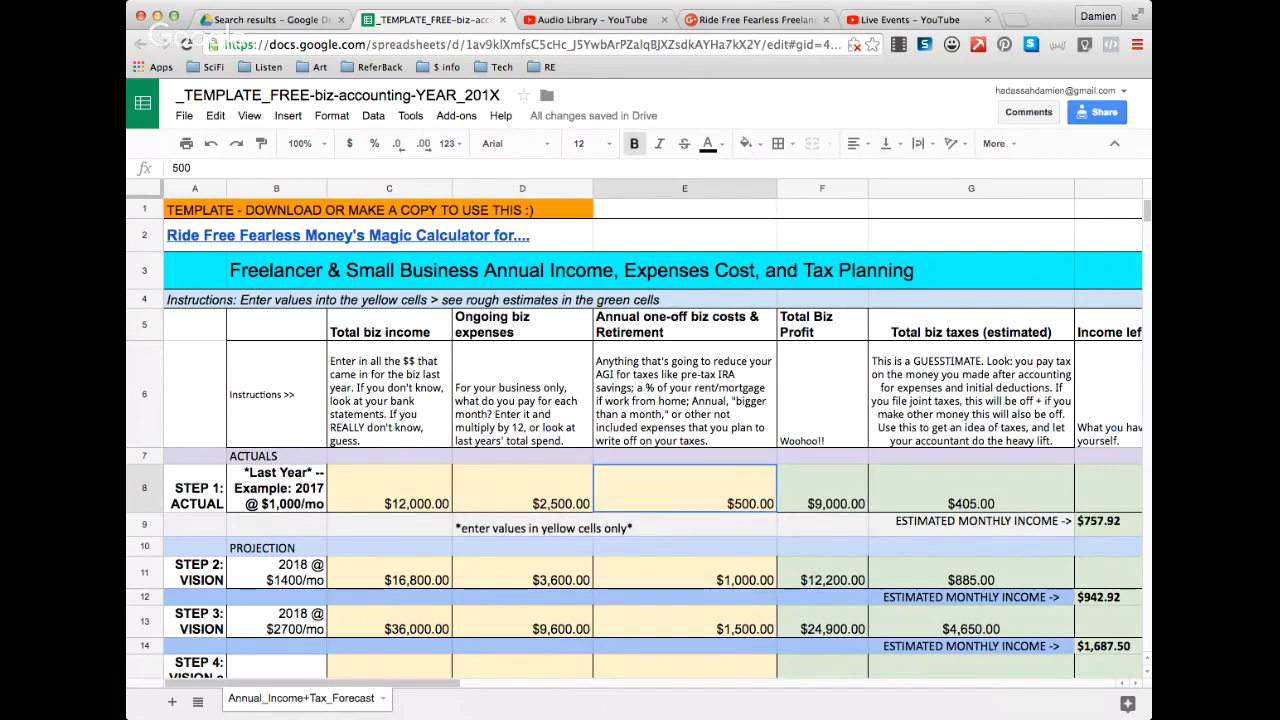
type("1000")
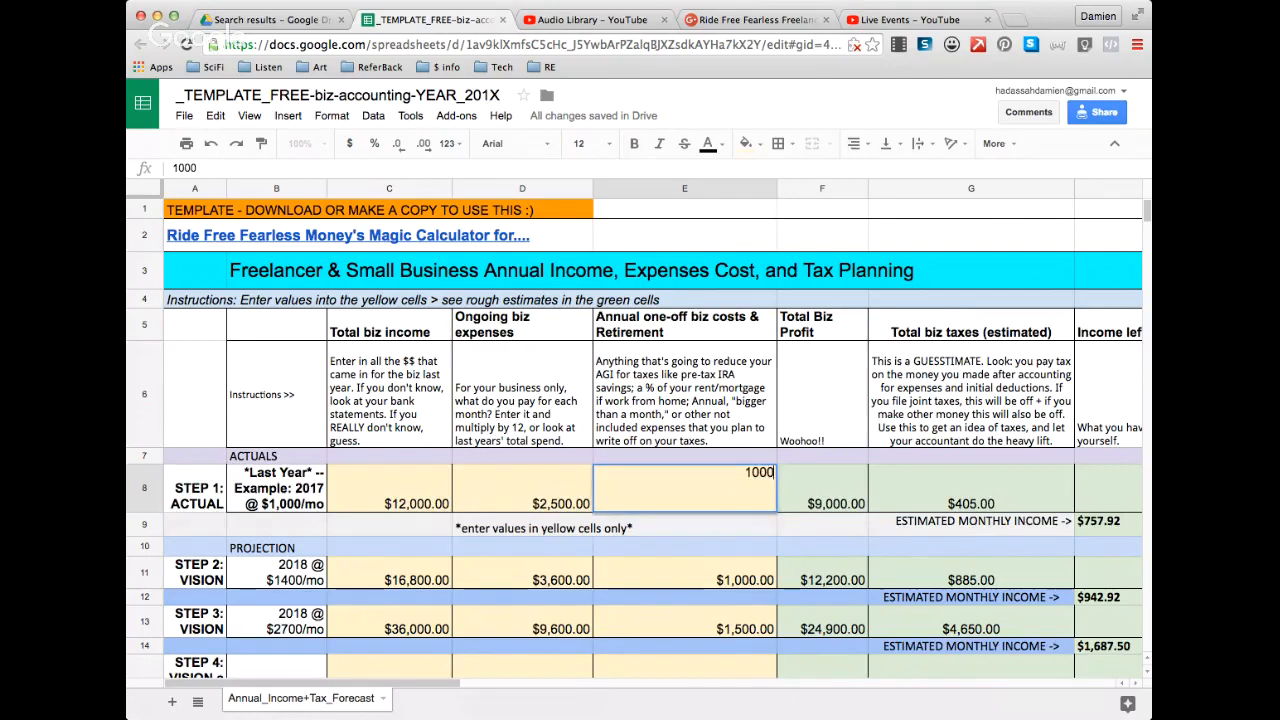
key("Return")
key("Up")
- Examine the total profit and estimated tax formulas in the STEP 1: ACTUAL row, along with the income and cost cells feeding them
left_click(822, 488)
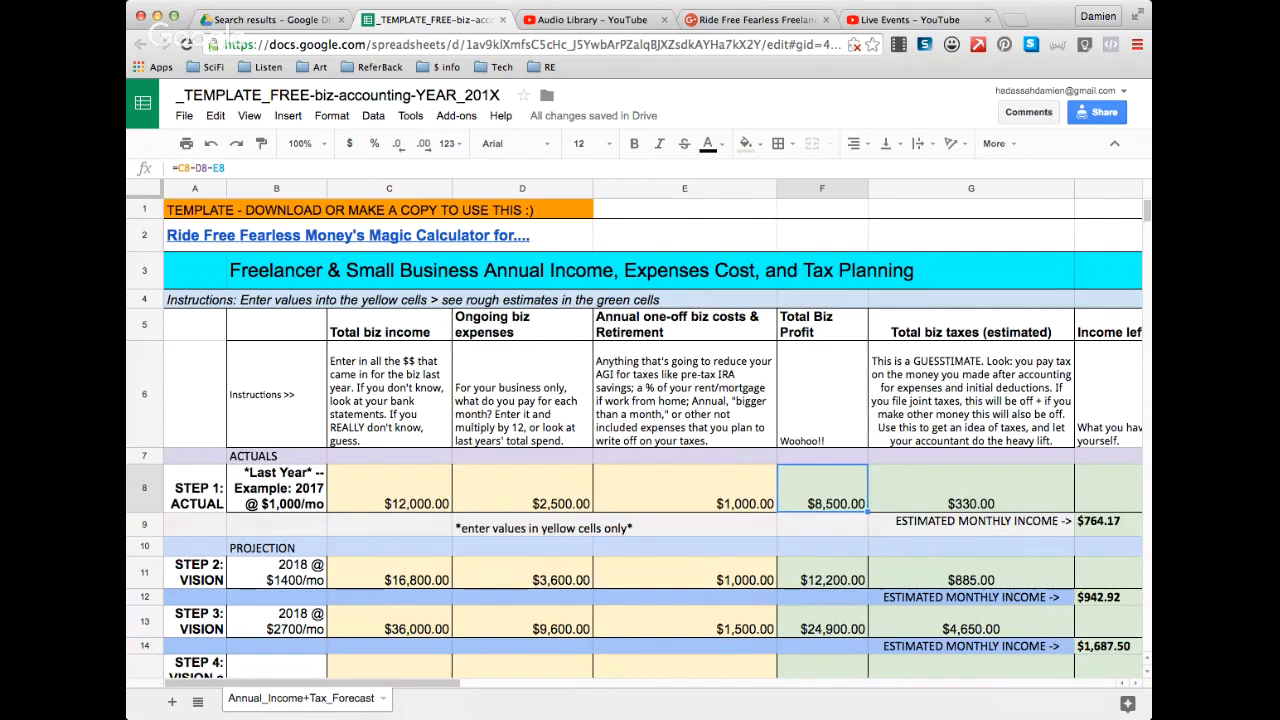
left_click(389, 489)
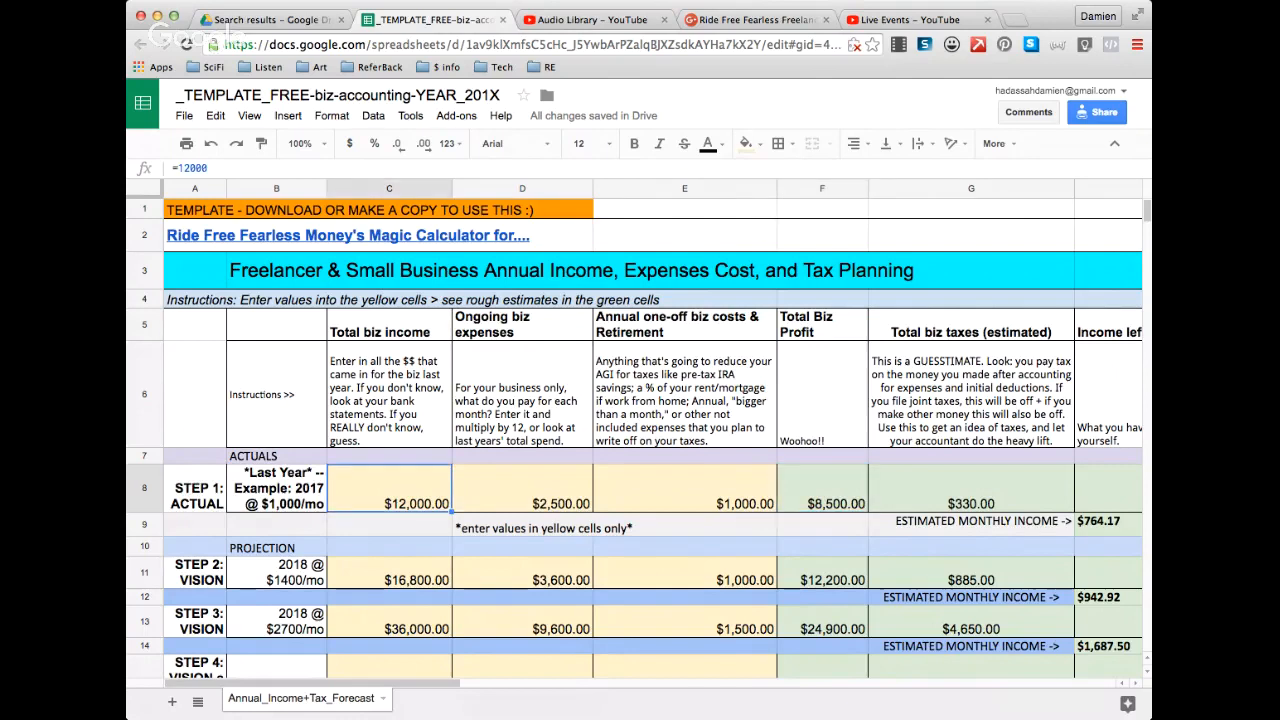
left_click(522, 489)
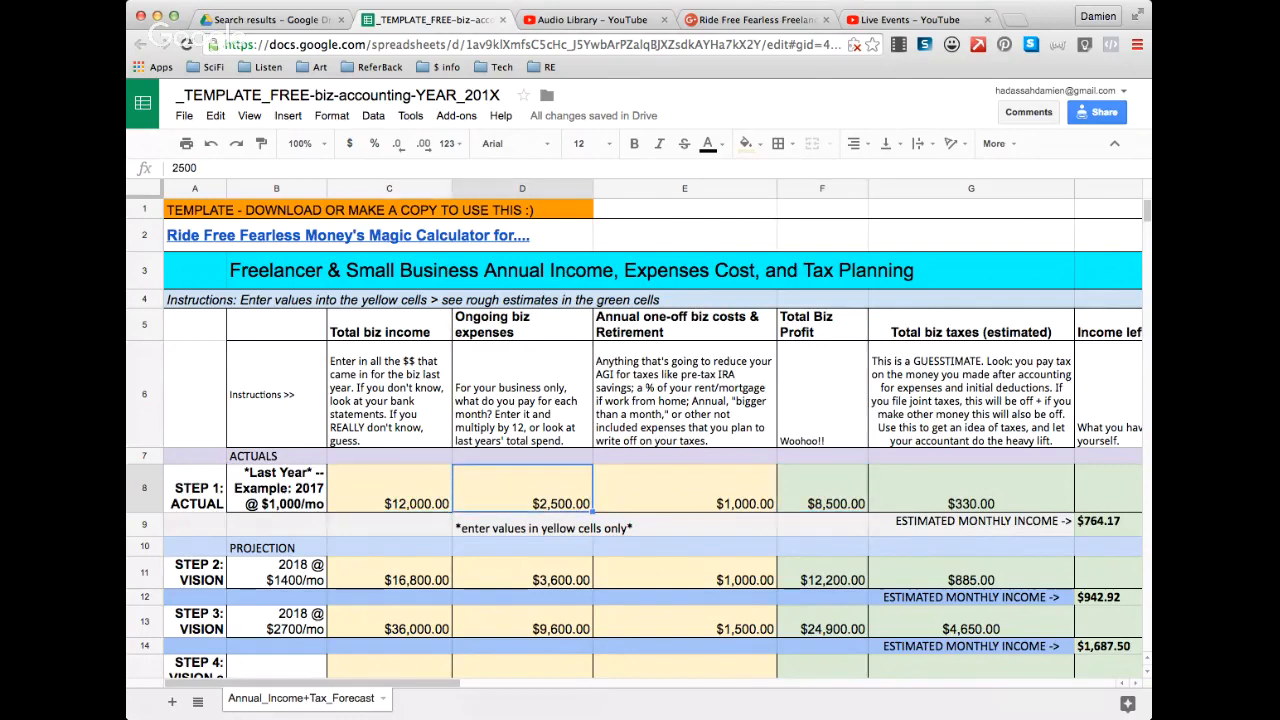
left_click(685, 489)
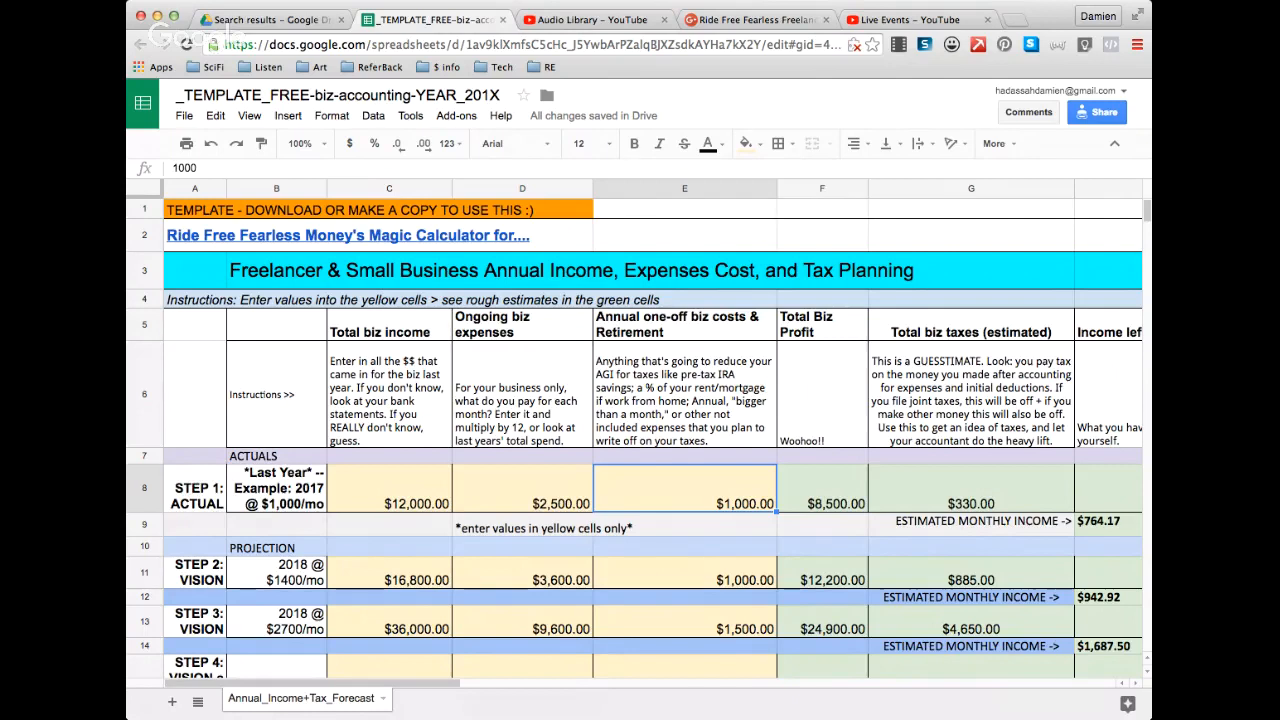
left_click(822, 489)
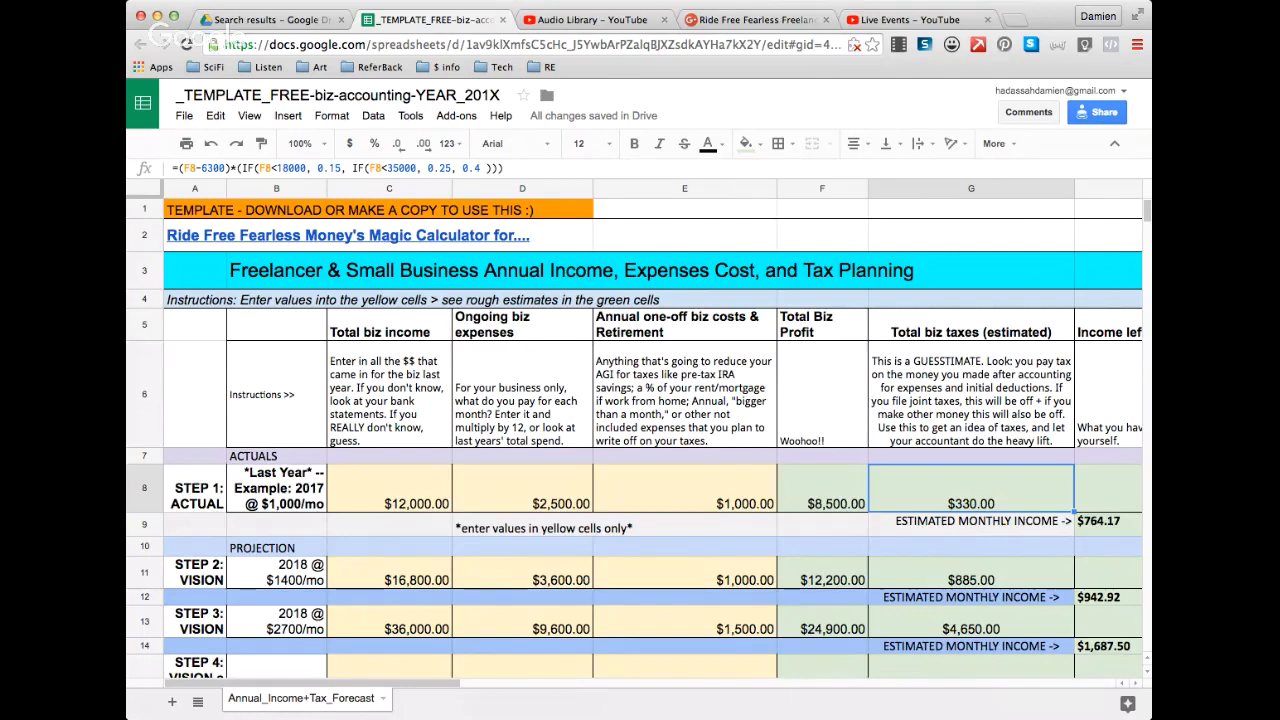
left_click(505, 168)
key("super+a")
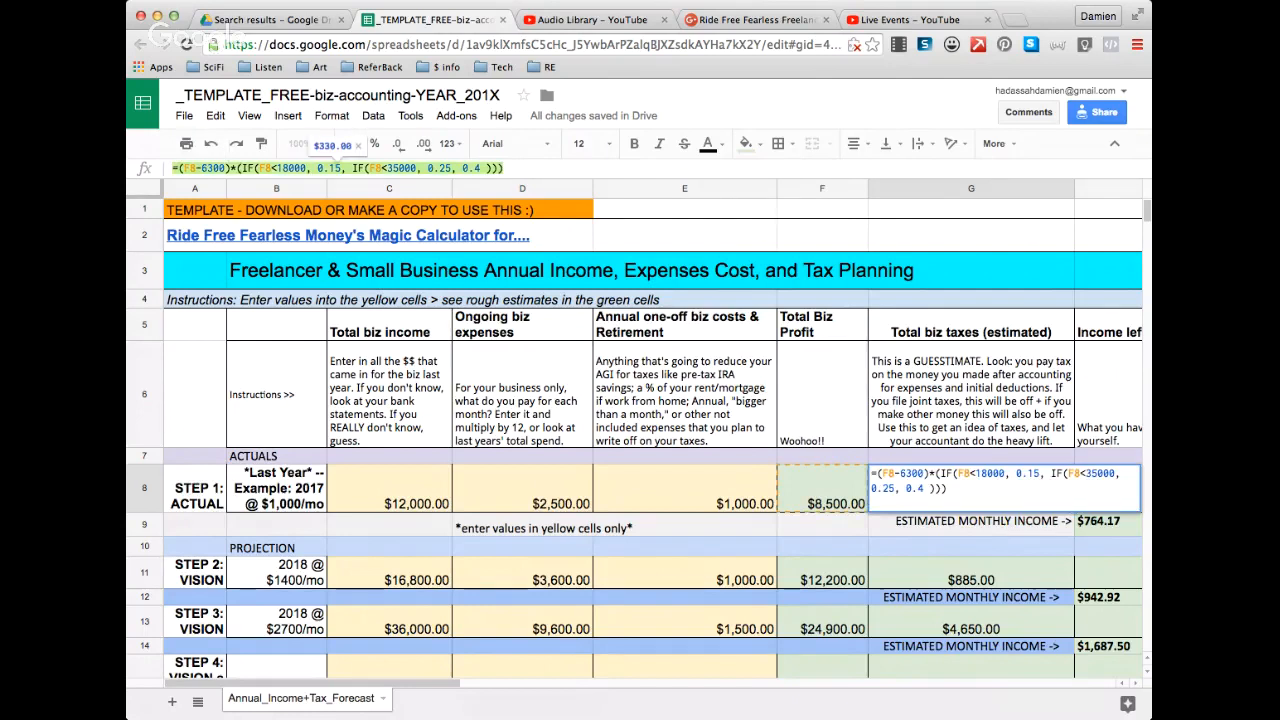
left_click(822, 394)
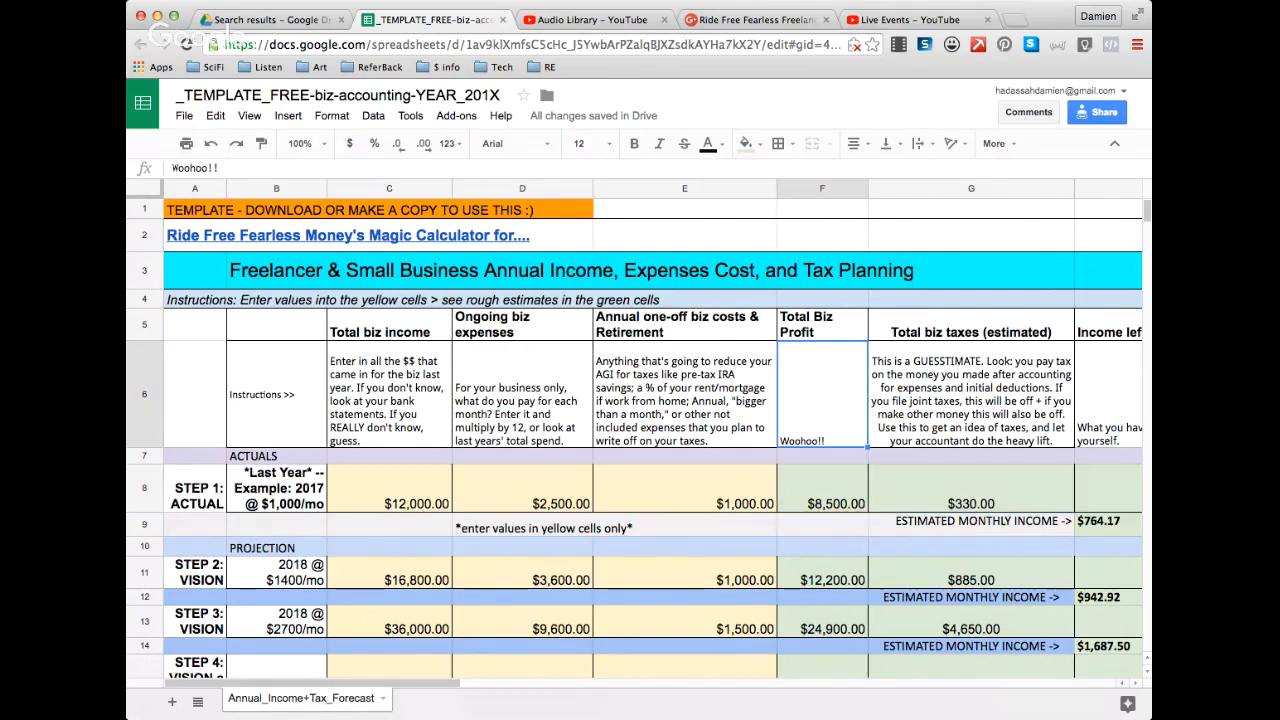
left_click(822, 489)
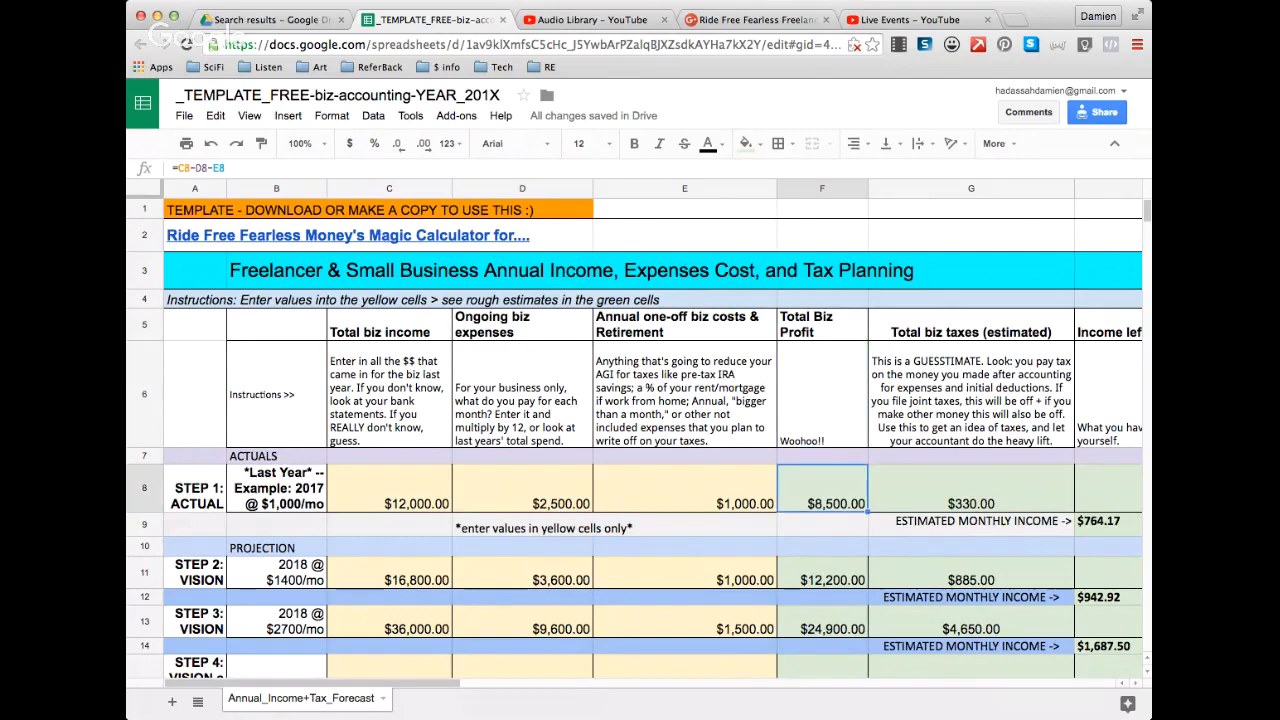
left_click(971, 489)
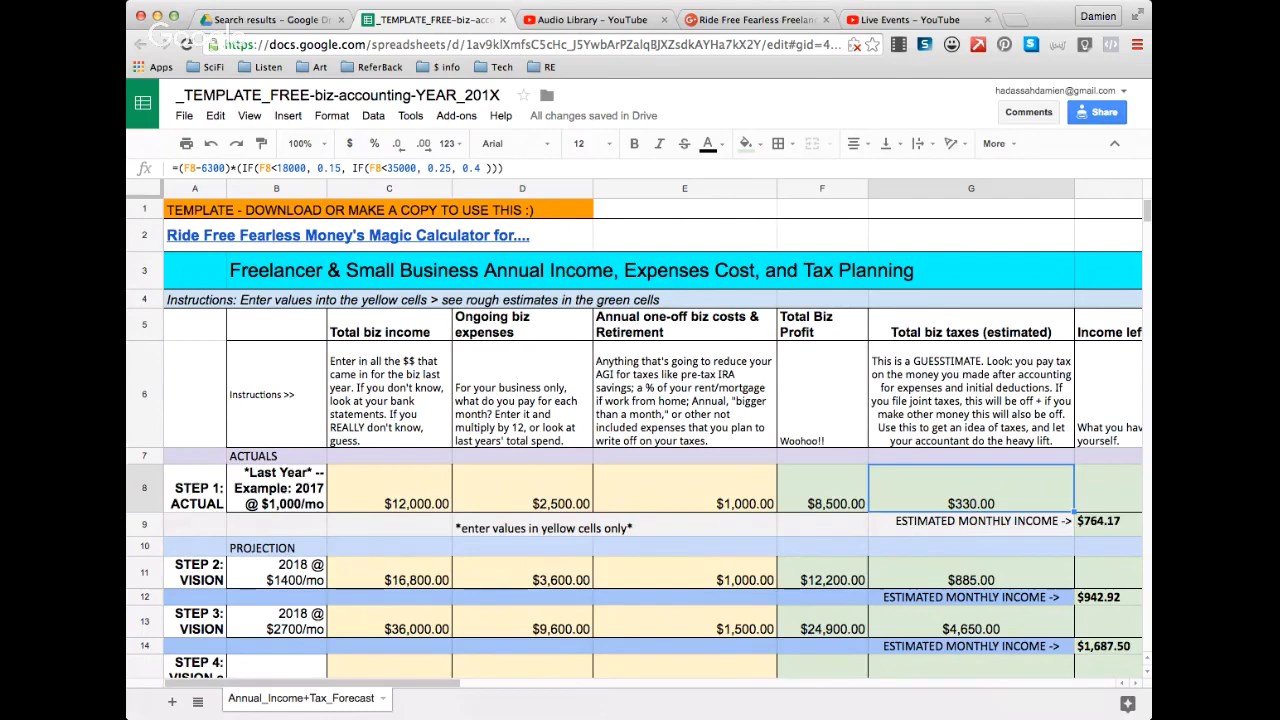
- Collapse the spreadsheet's header menus and select the "Income left for you!" cell in the STEP 1: ACTUAL row
scroll(634, 439, "down", 1)
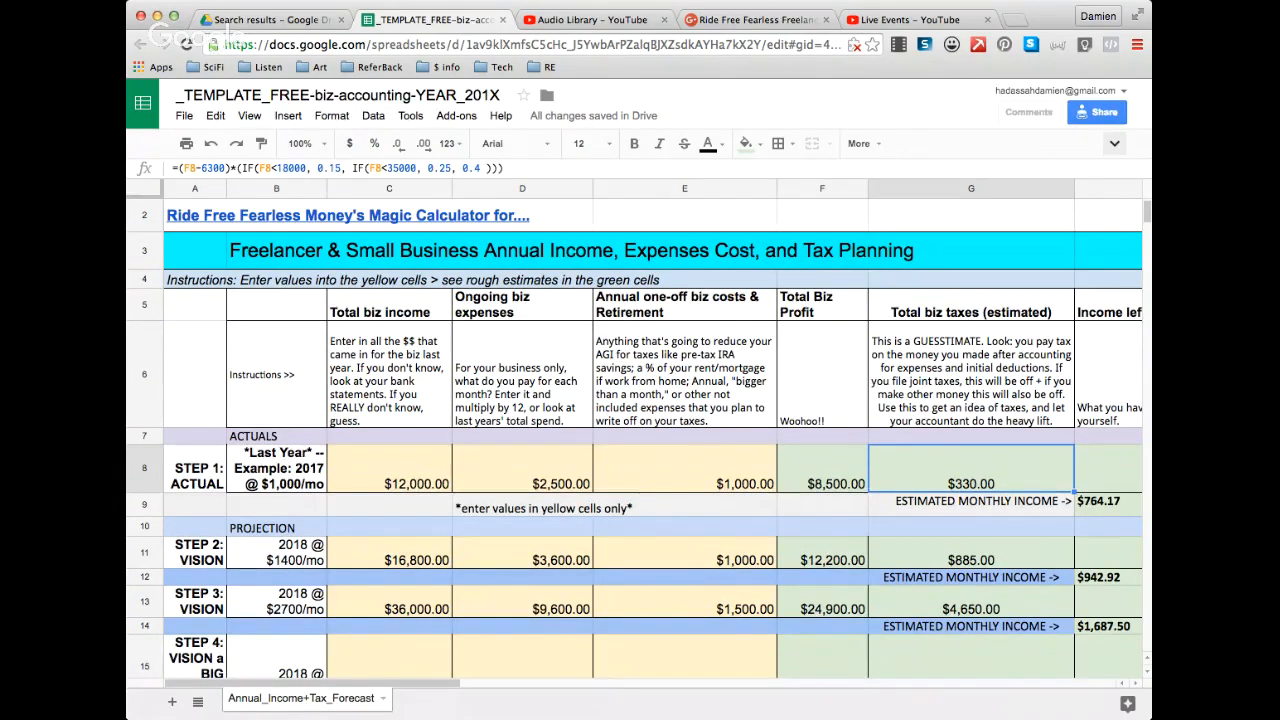
left_click(1114, 143)
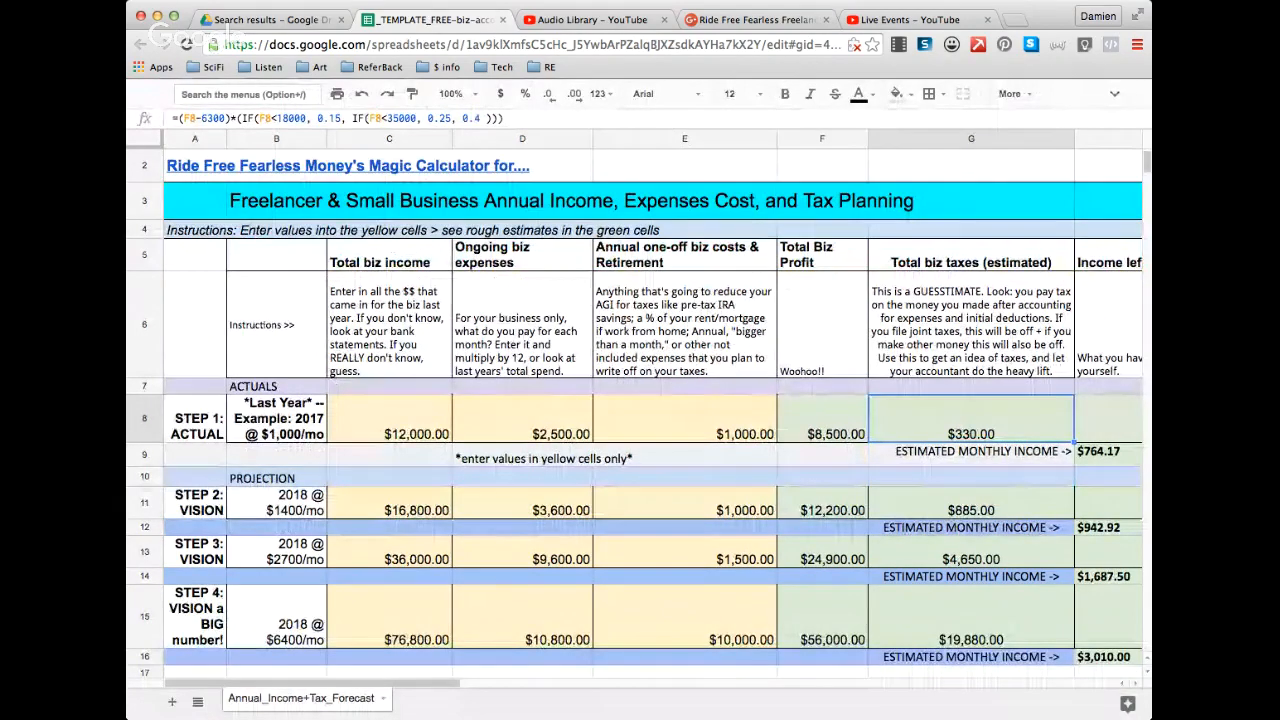
key("Right")
key("Right")
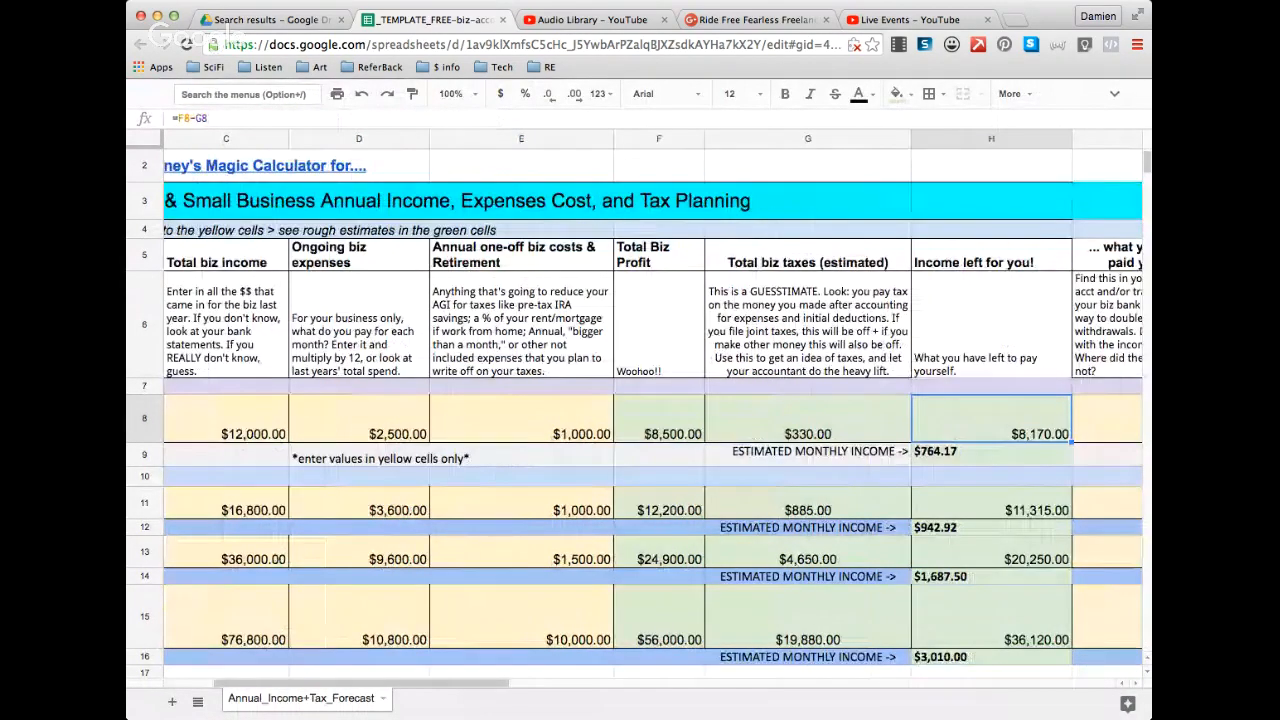
- Examine the STEP 1: ACTUAL row from total business income to income left, including the estimated monthly income formula below it
key("Left")
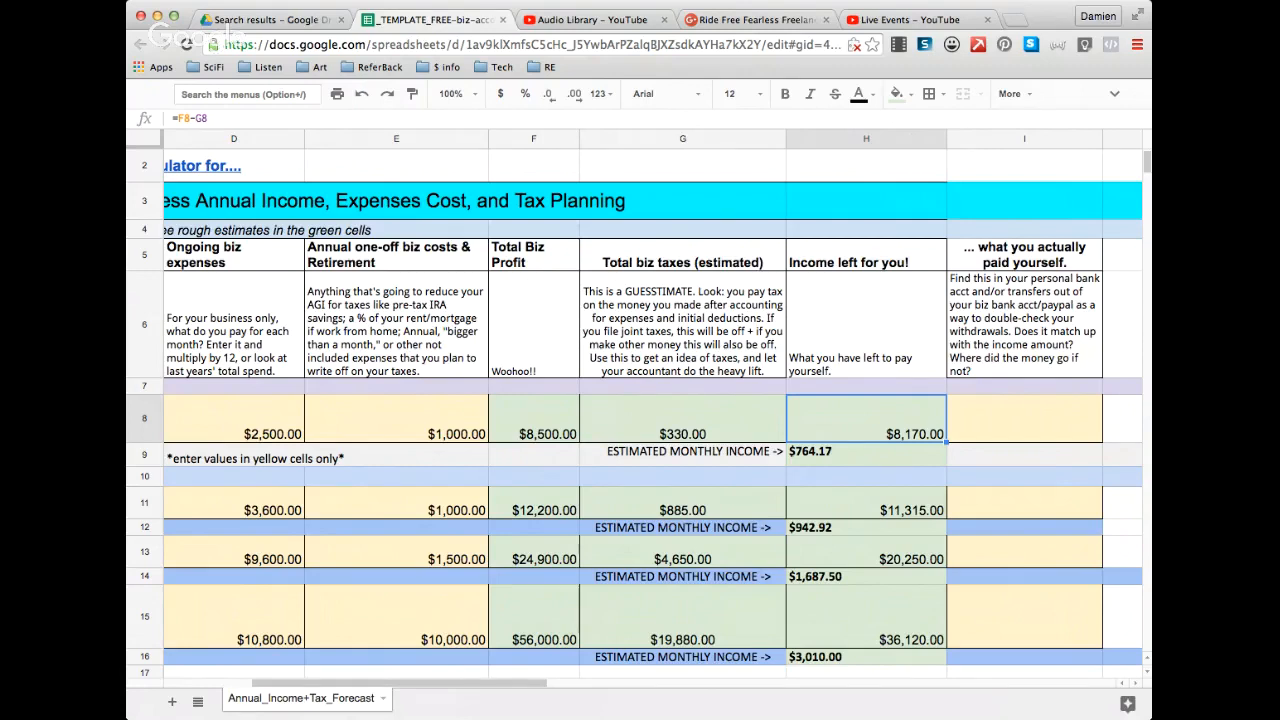
key("Left")
key("Left")
key("Left")
key("Left")
key("Left")
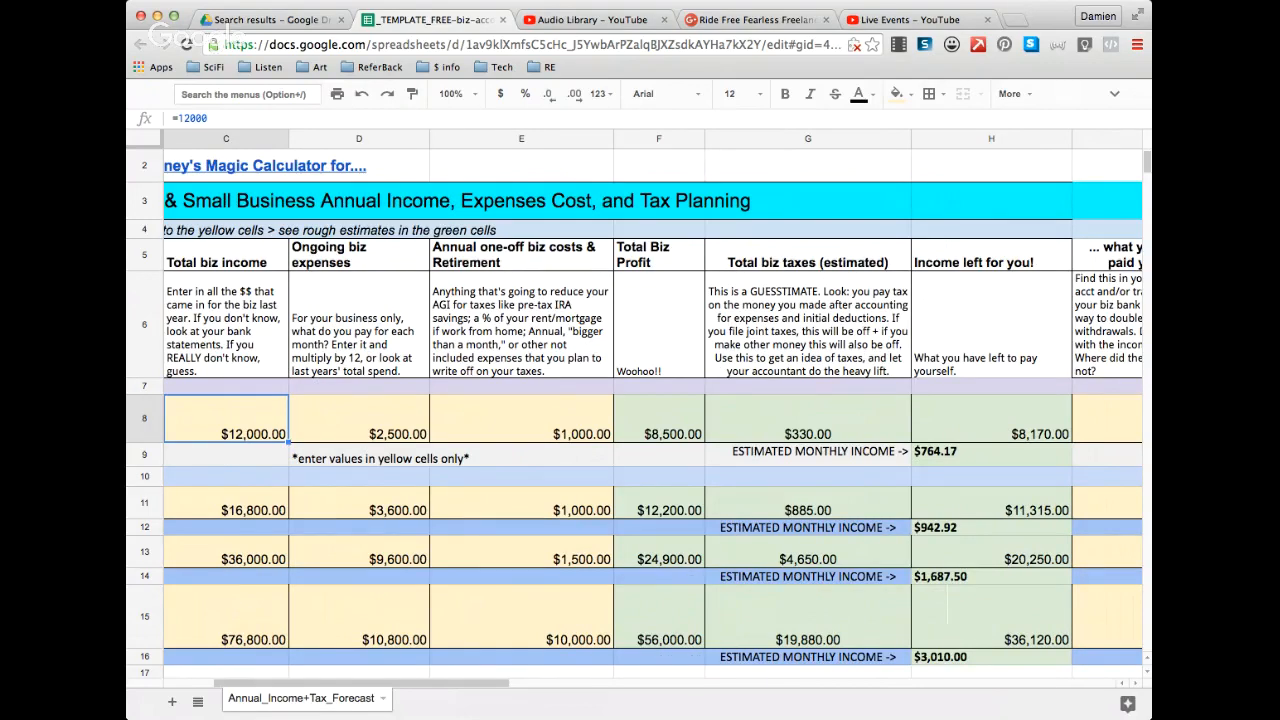
left_click(991, 418)
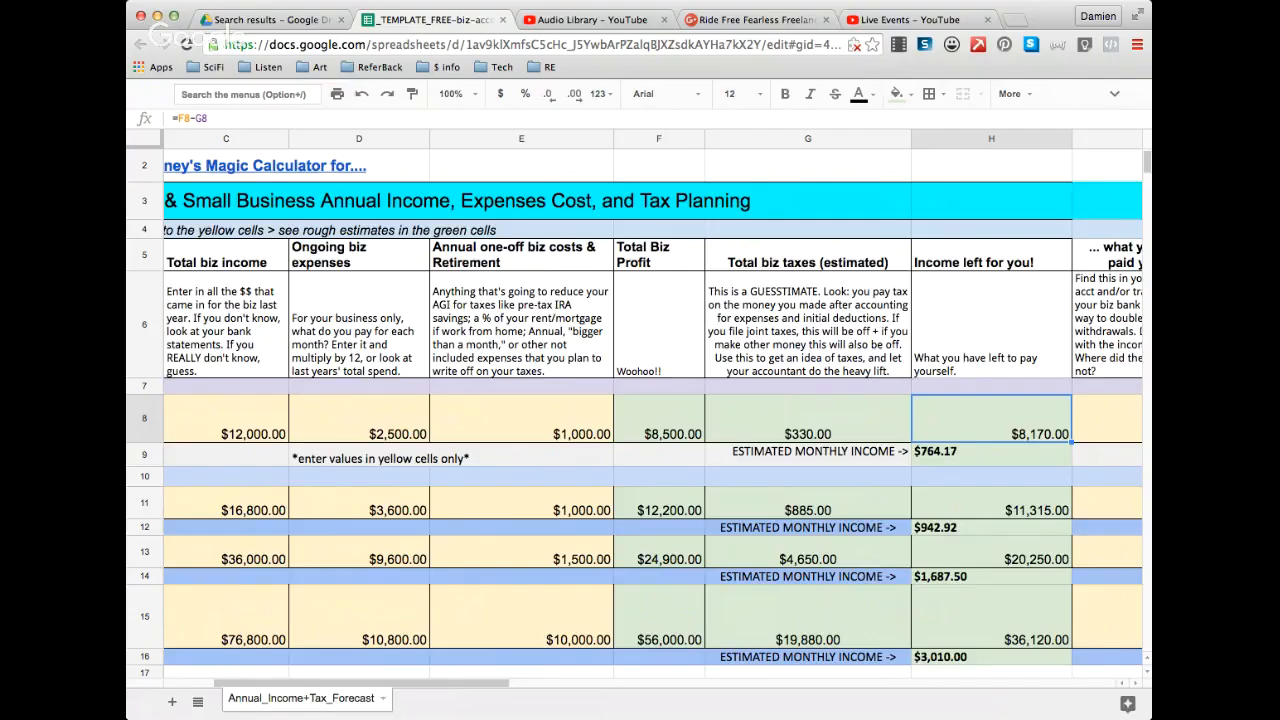
left_click(991, 455)
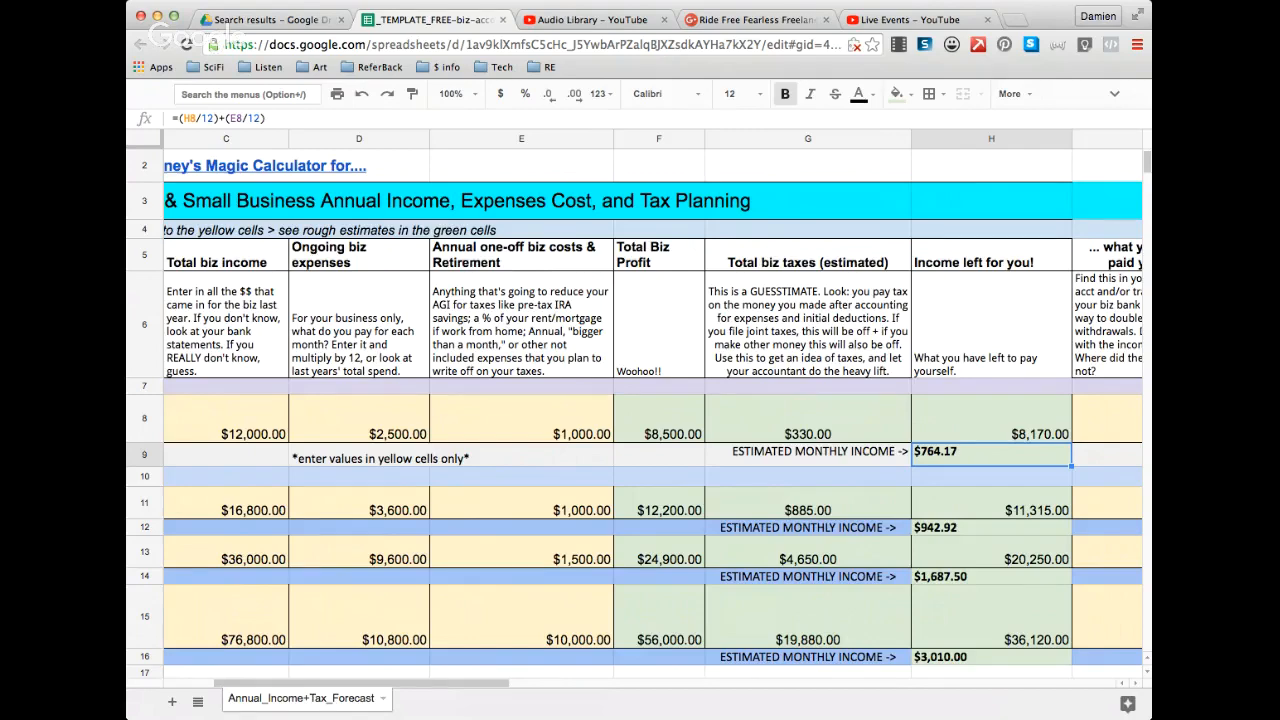
- Examine the STEP 2: VISION row's label, income, expenses, profit, tax and remaining income cells, plus its estimated monthly income formula
scroll(640, 400, "left", 3)
scroll(640, 400, "down", 3)
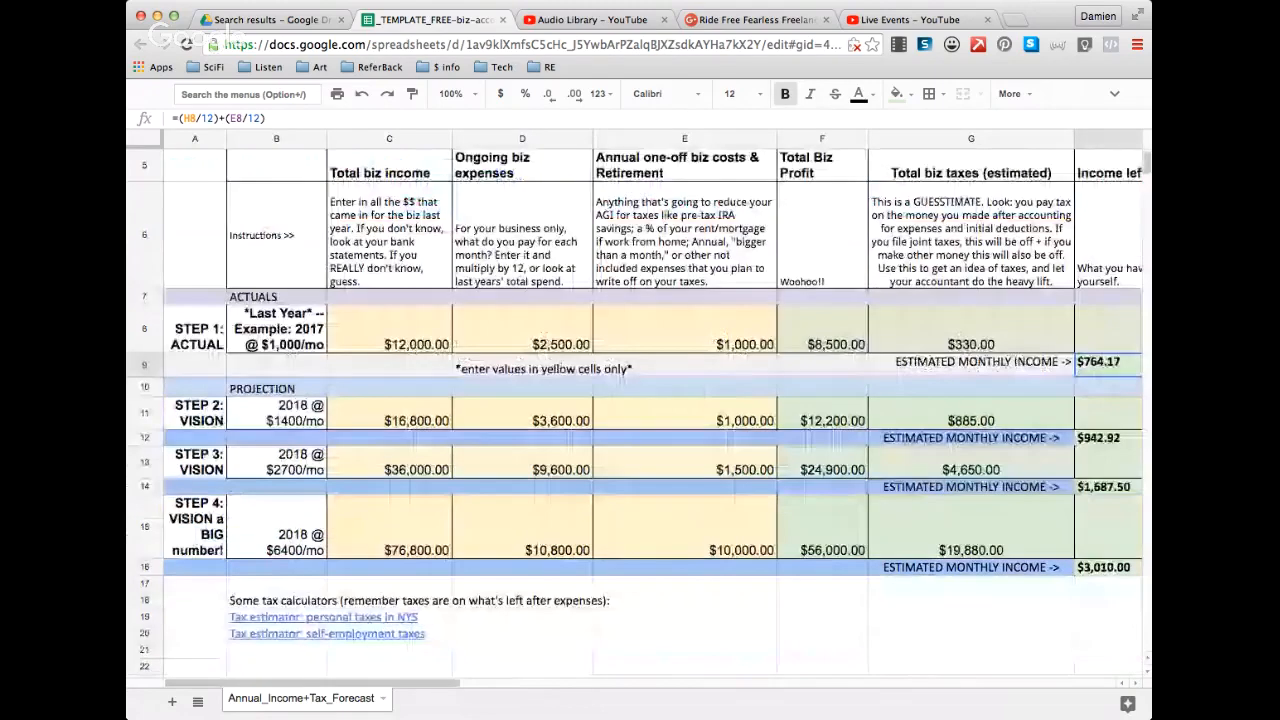
scroll(640, 400, "up", 2)
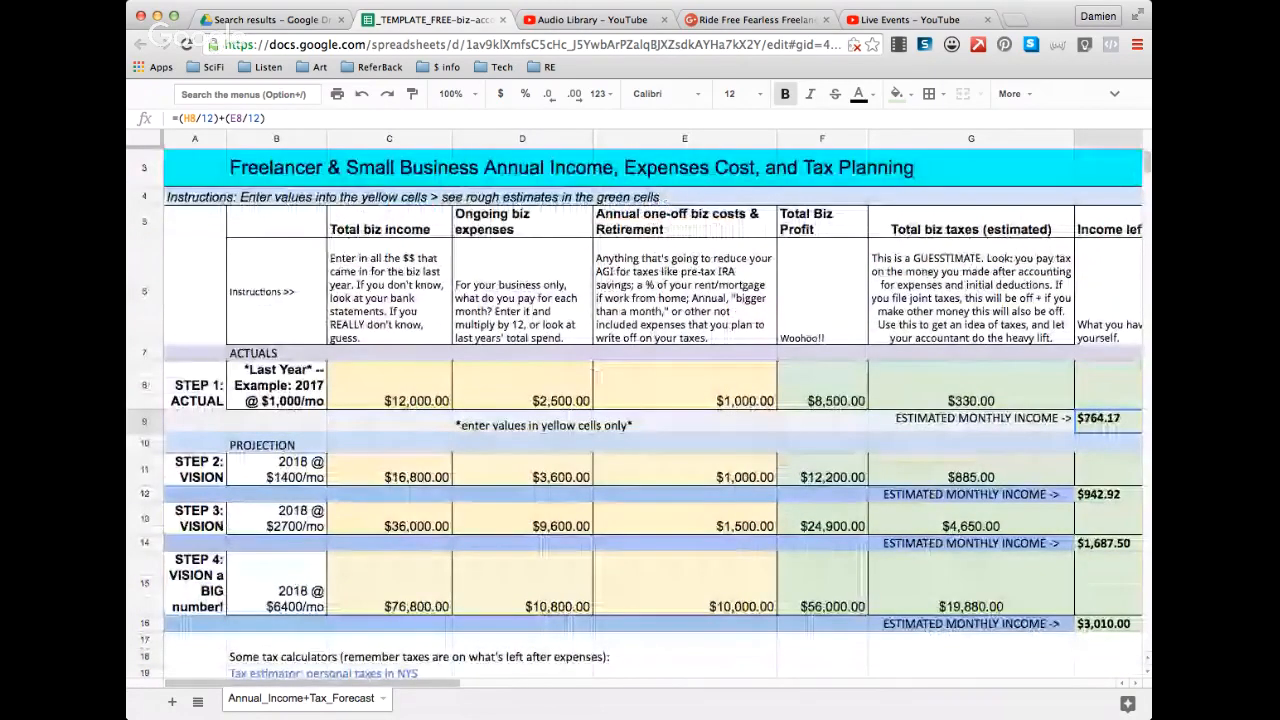
scroll(640, 400, "down", 2)
left_click(195, 413)
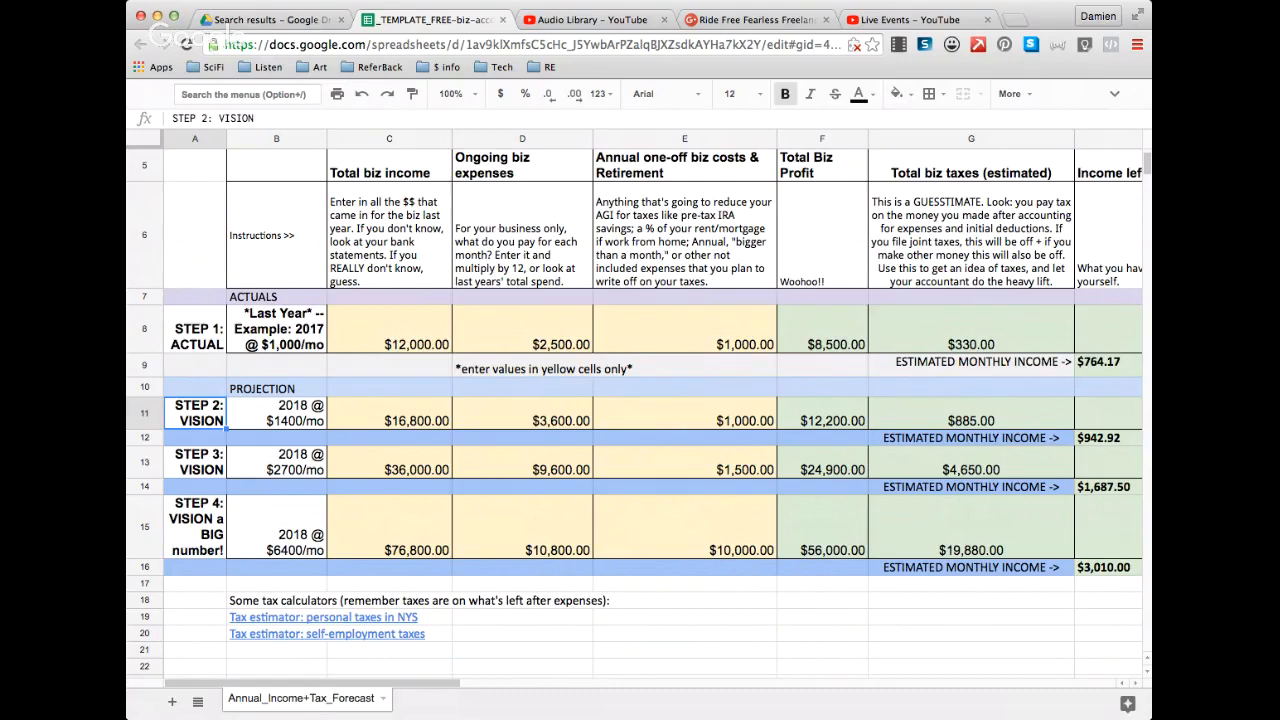
left_click(276, 413)
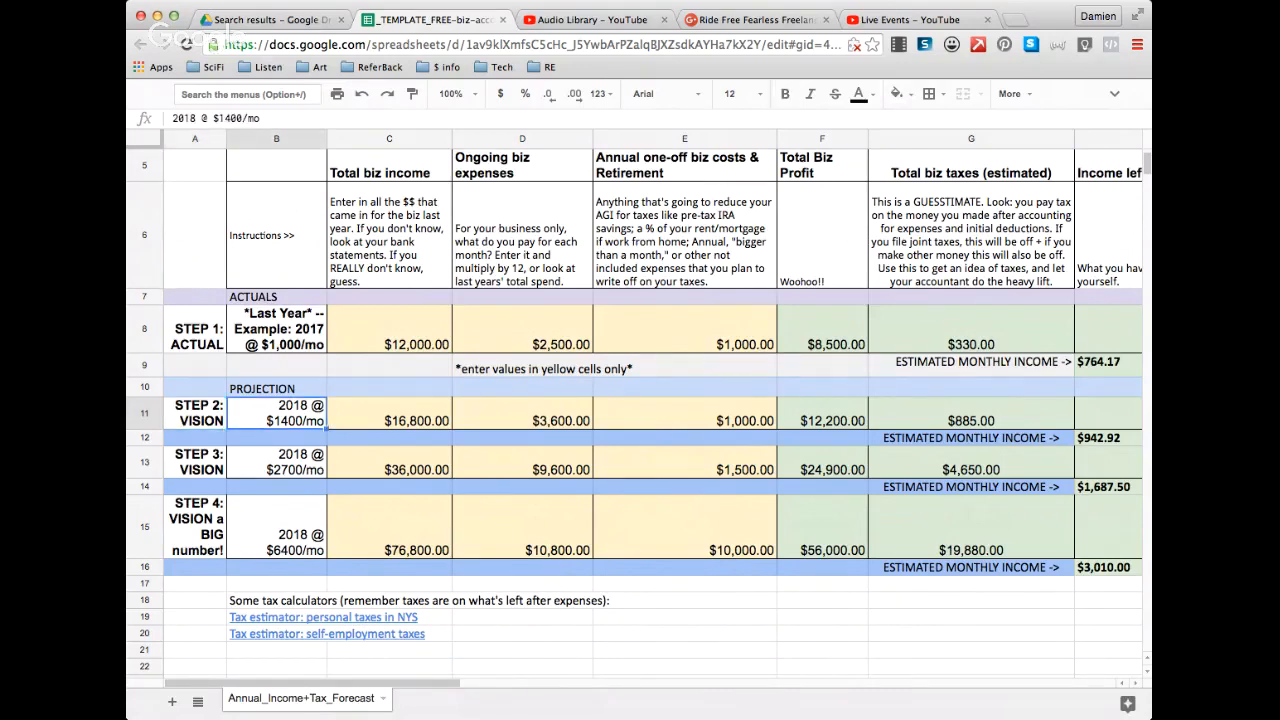
left_click(389, 413)
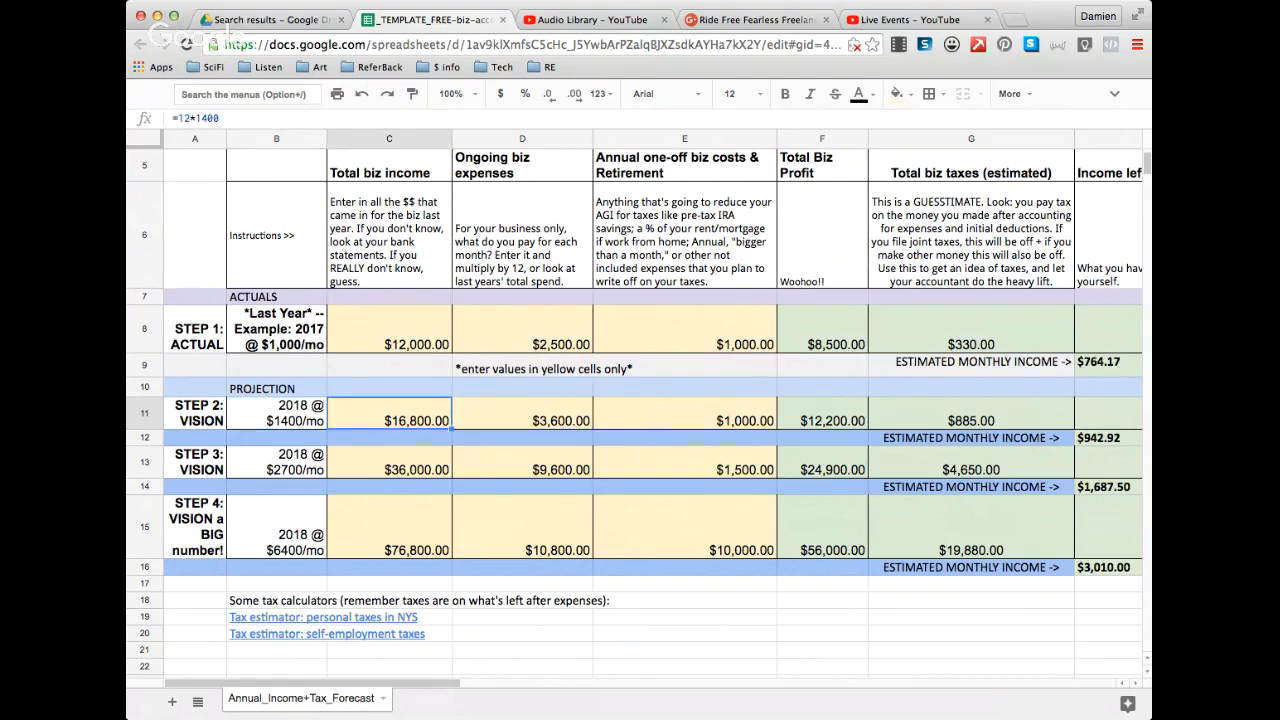
left_click(522, 413)
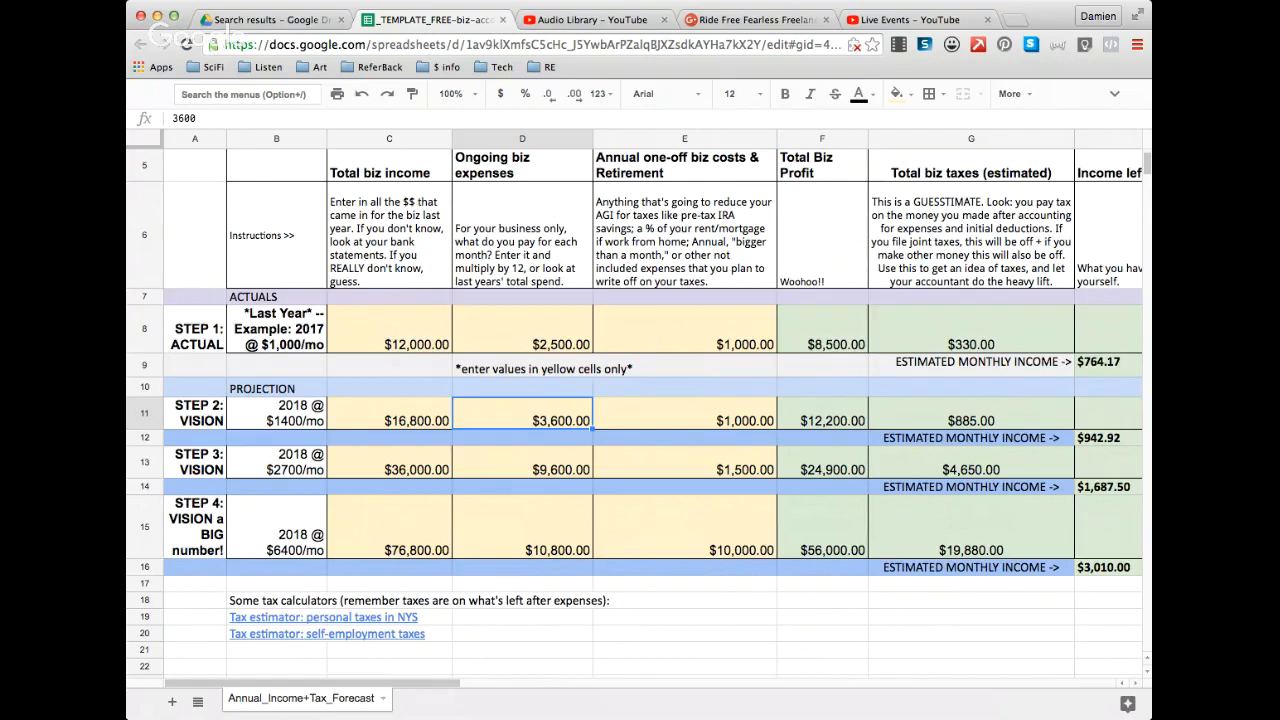
left_click(685, 414)
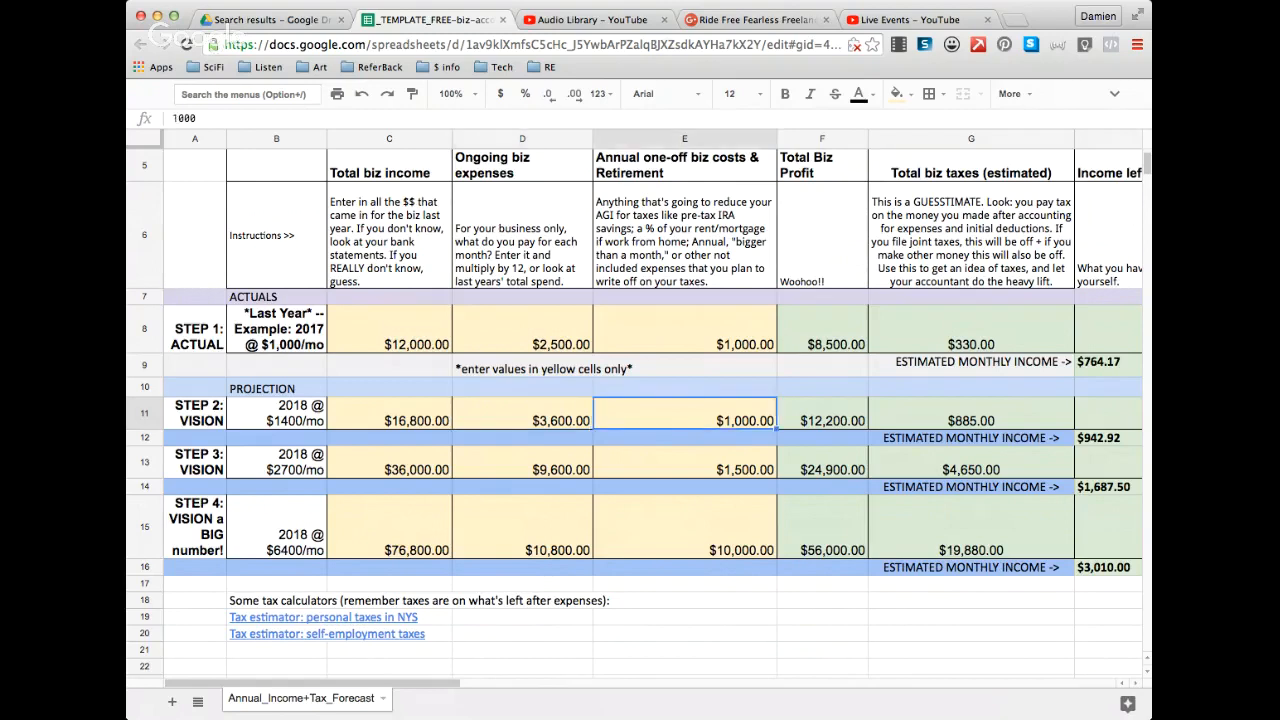
left_click(822, 414)
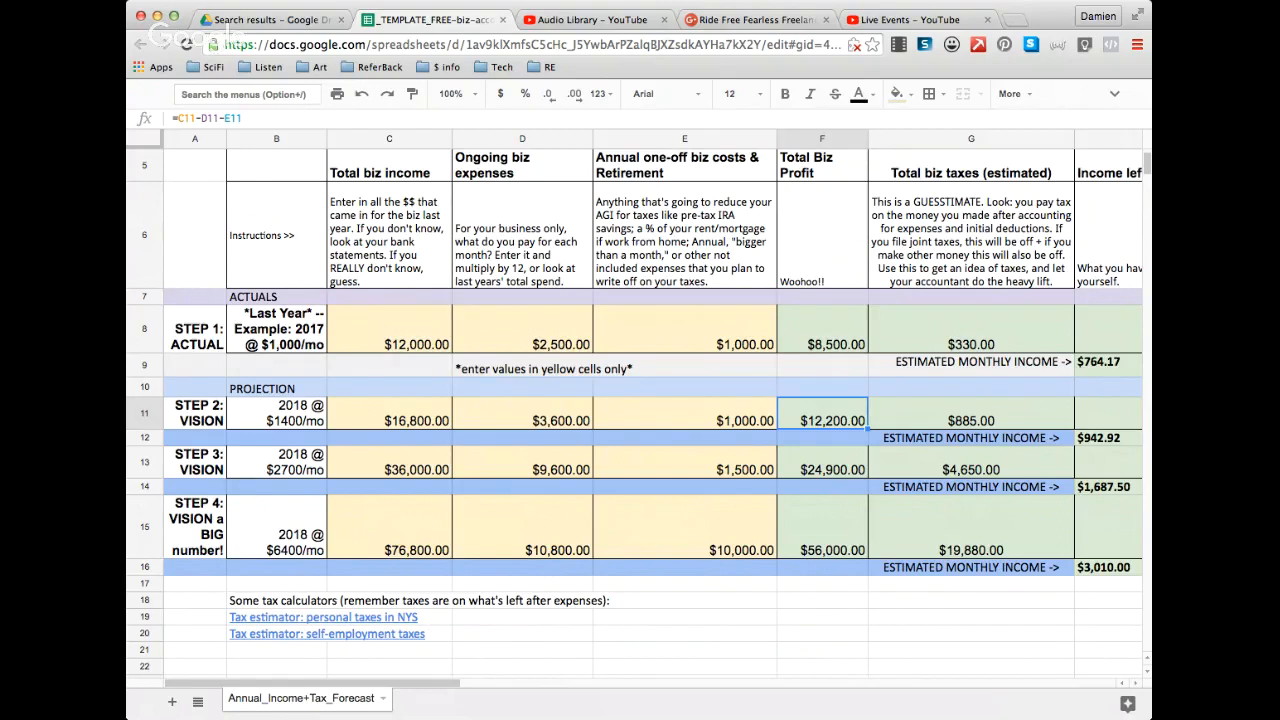
left_click(971, 414)
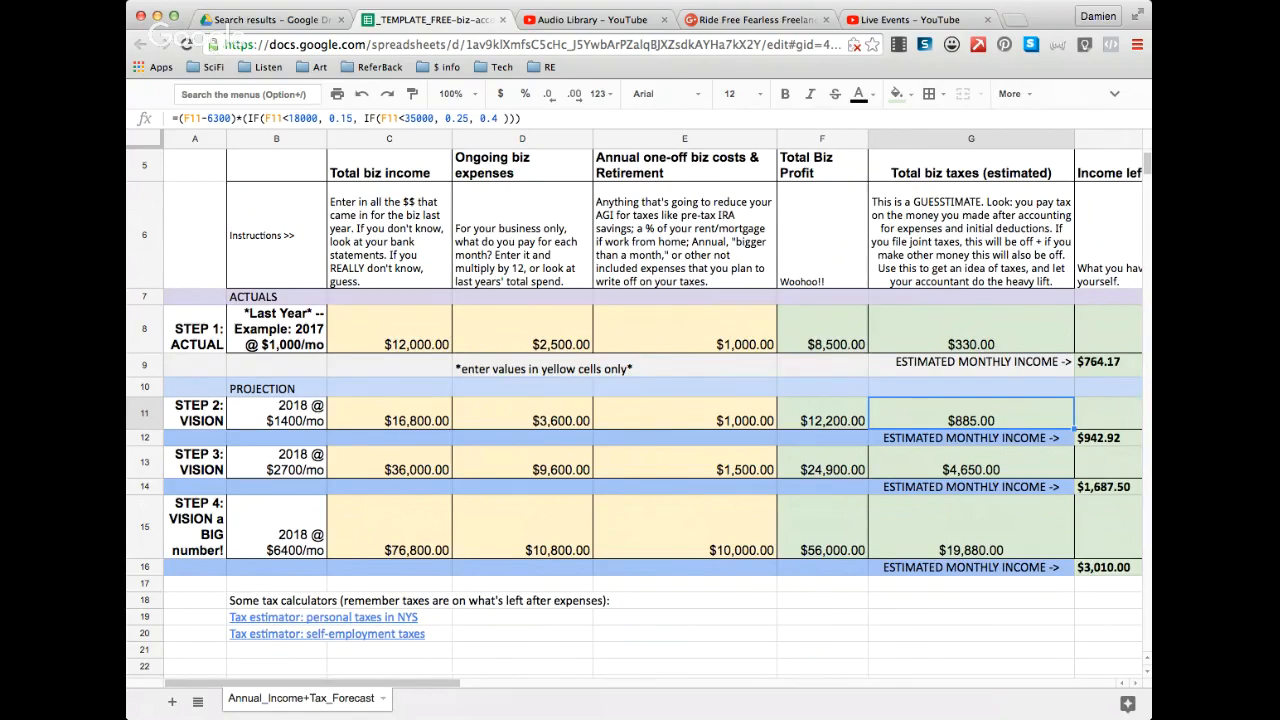
left_click(1108, 414)
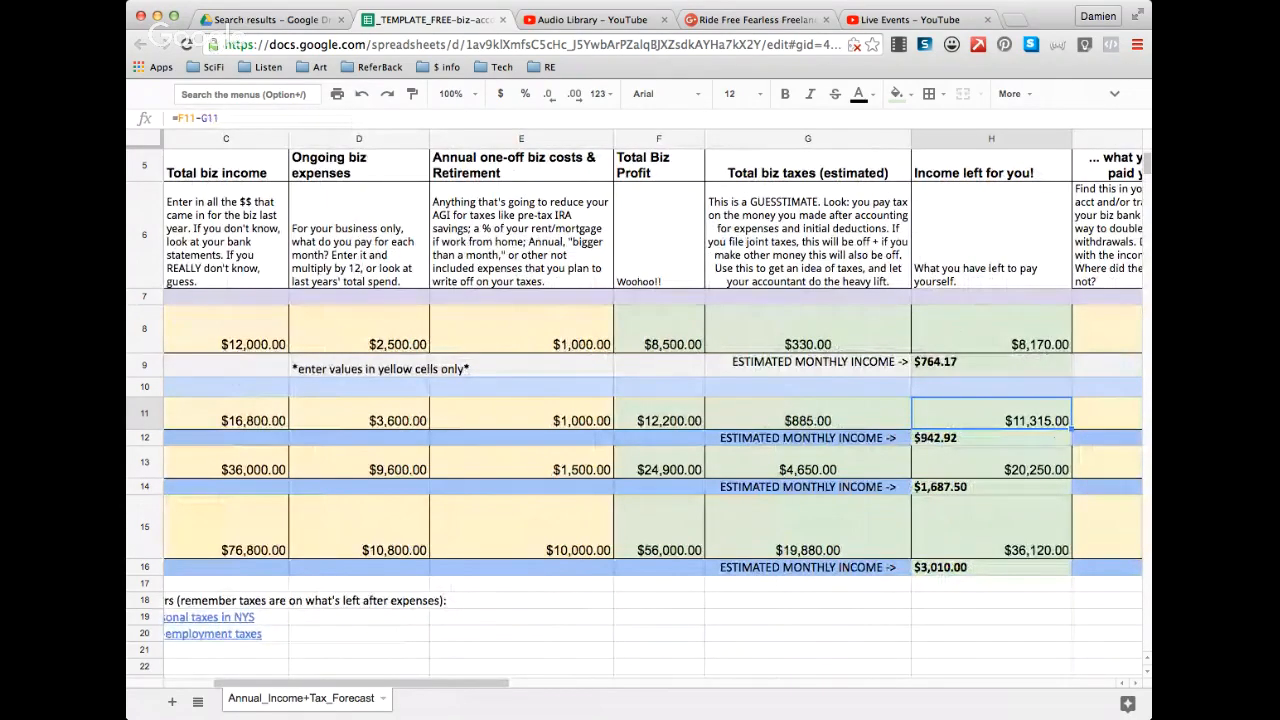
left_click(991, 438)
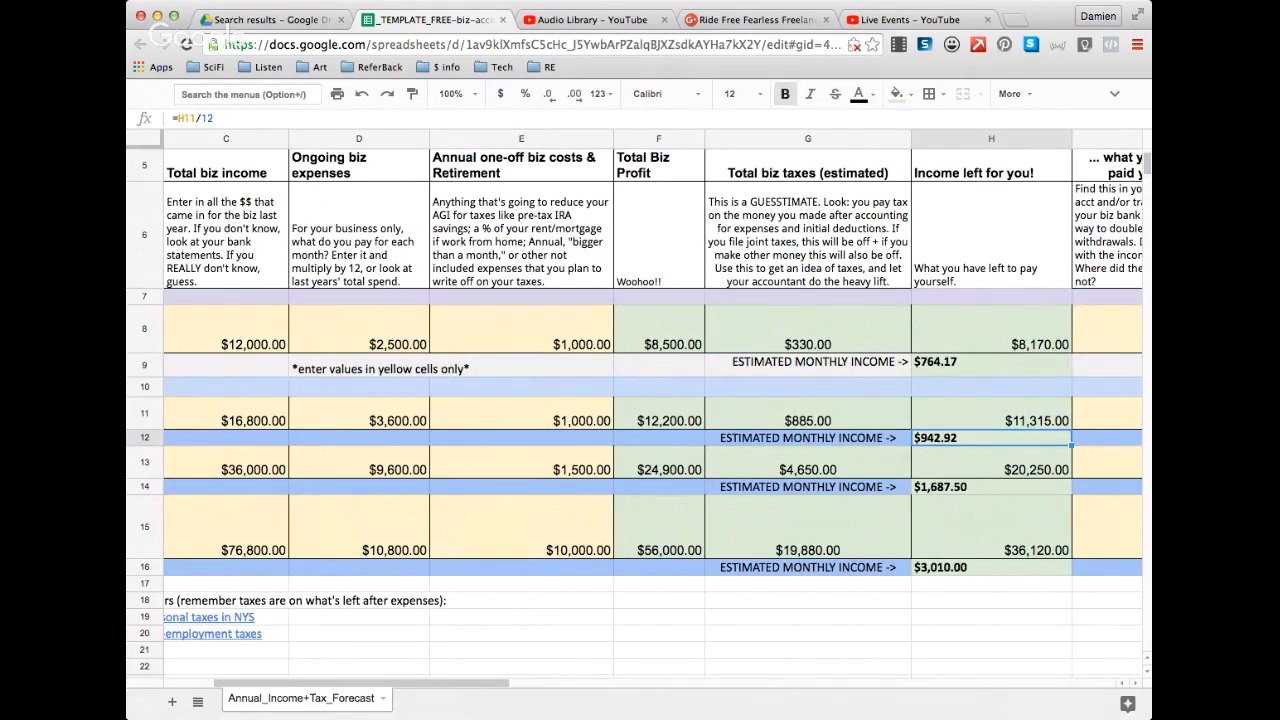
- Change the projection label in the STEP 3: VISION row to "2018 @ $4000/mo"
left_click(521, 438)
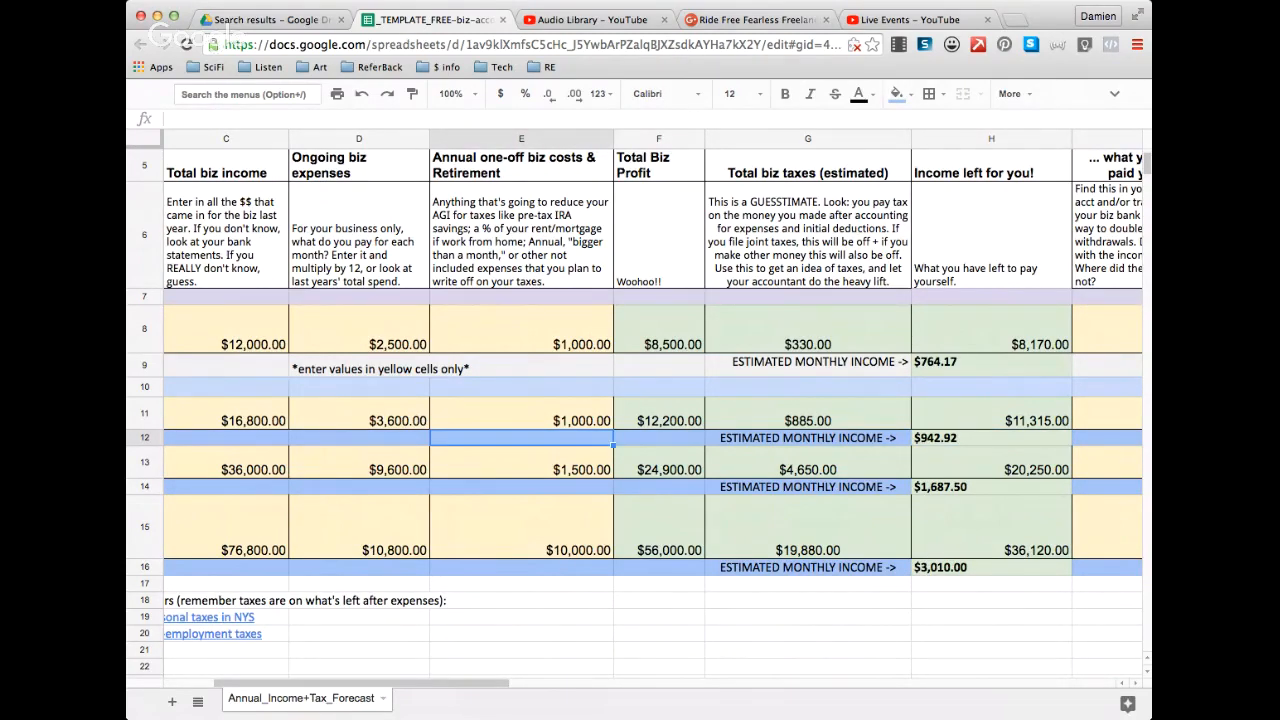
key("Left")
key("Left")
key("Left")
key("Left")
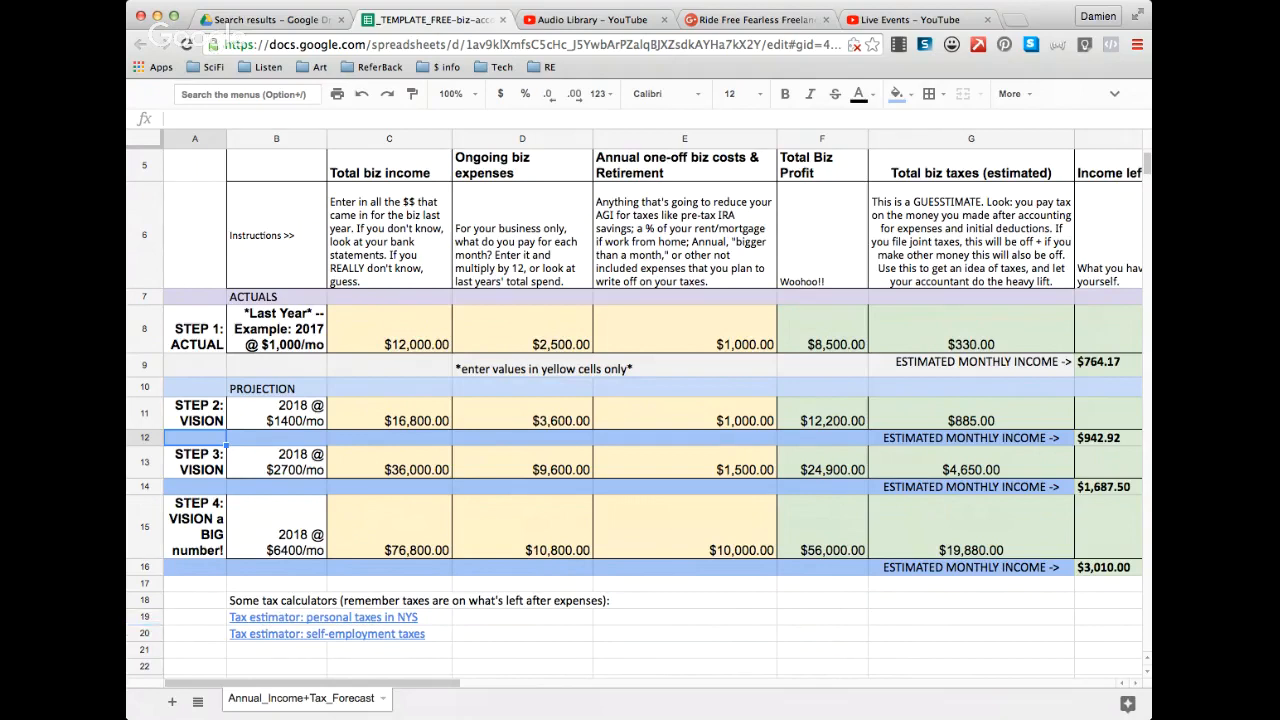
left_click(277, 462)
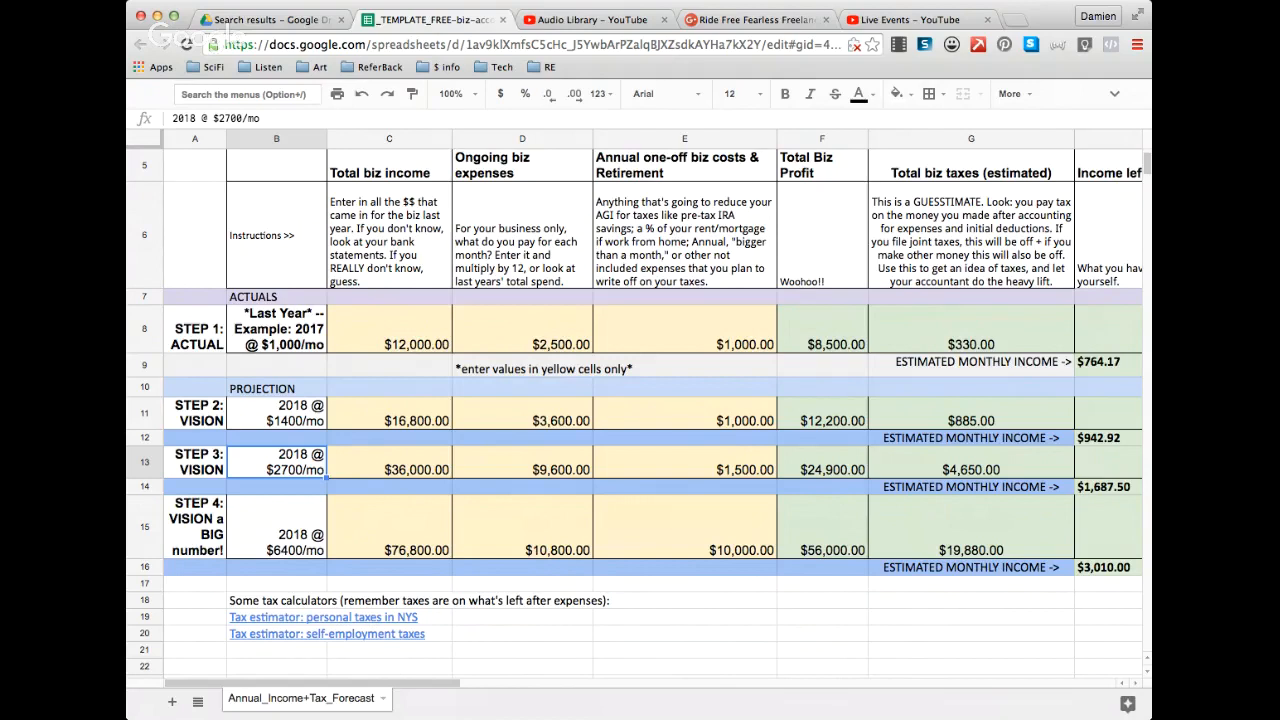
left_click(389, 462)
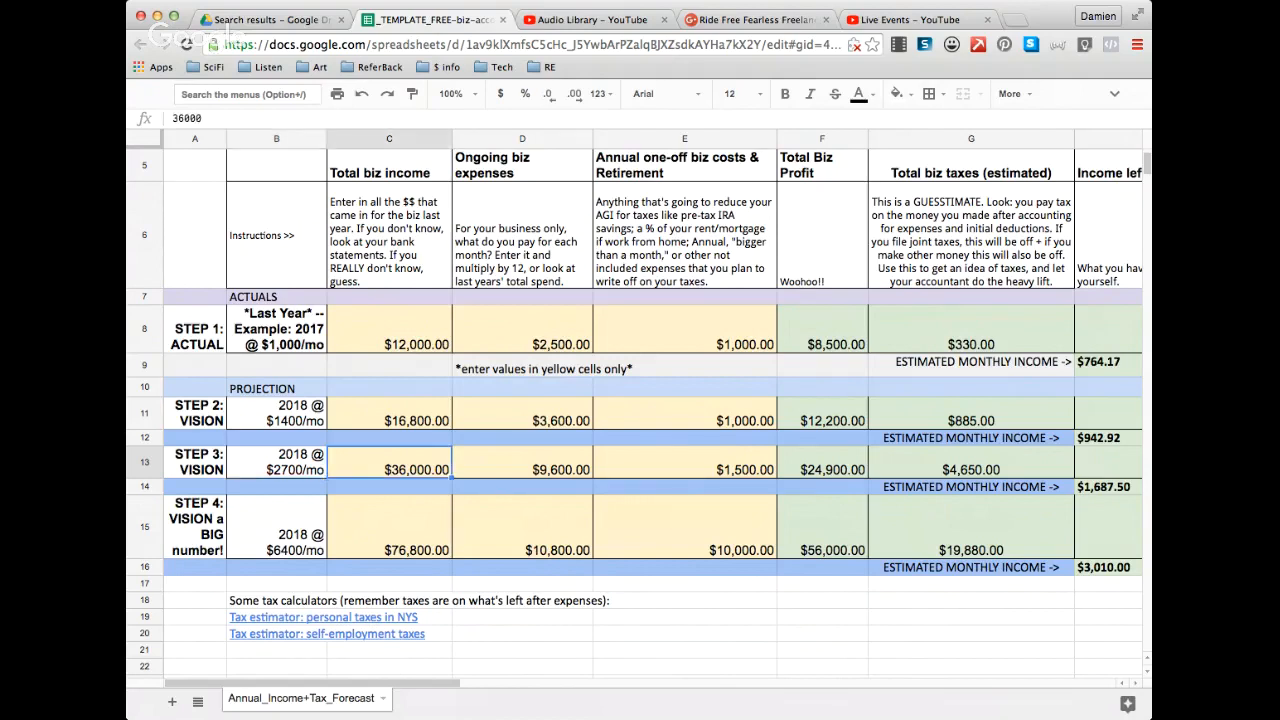
left_click(276, 462)
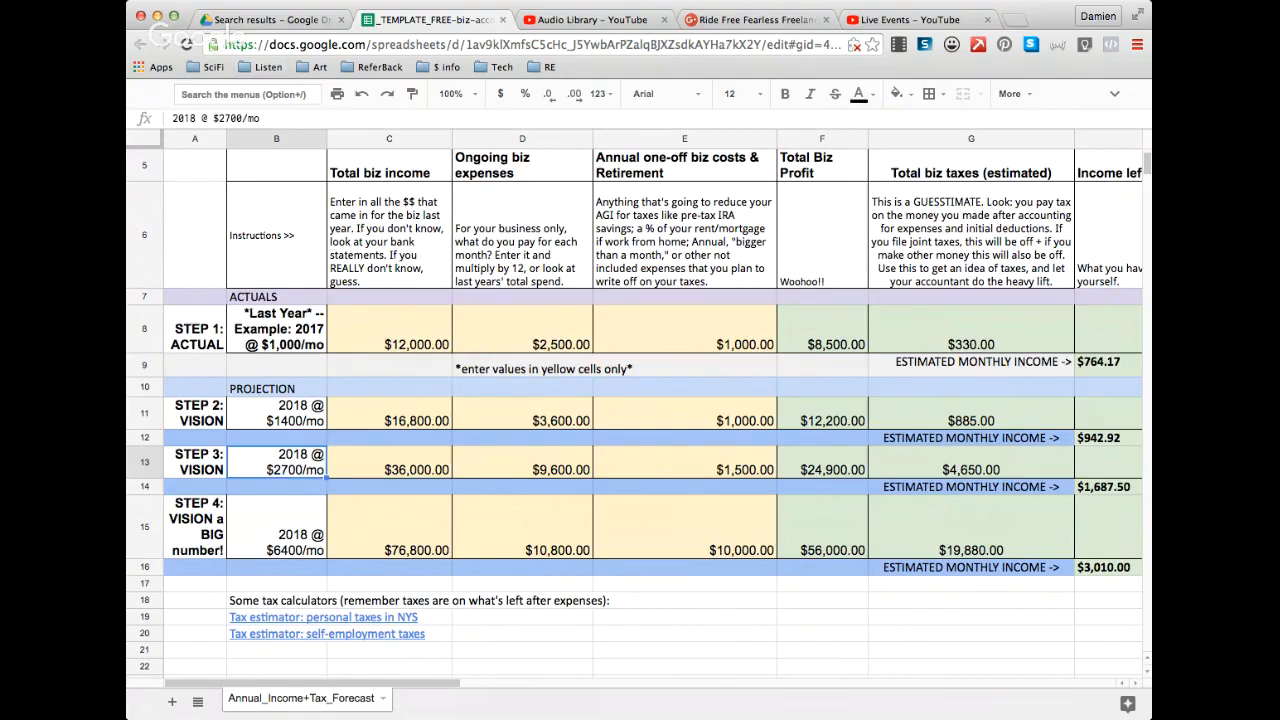
left_click(232, 118)
key("BackSpace")
key("BackSpace")
type("4")
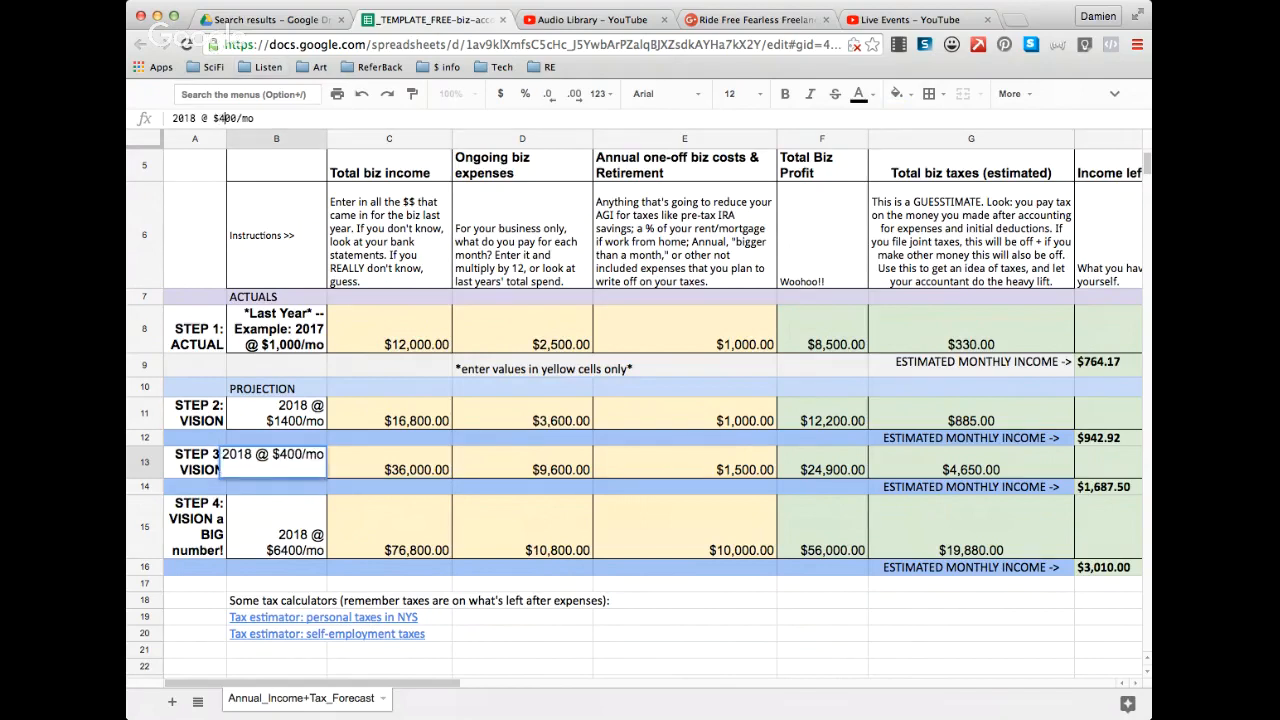
type("0")
key("Return")
- Set the total business income in the STEP 3: VISION row to 48000
key("Up")
key("Right")
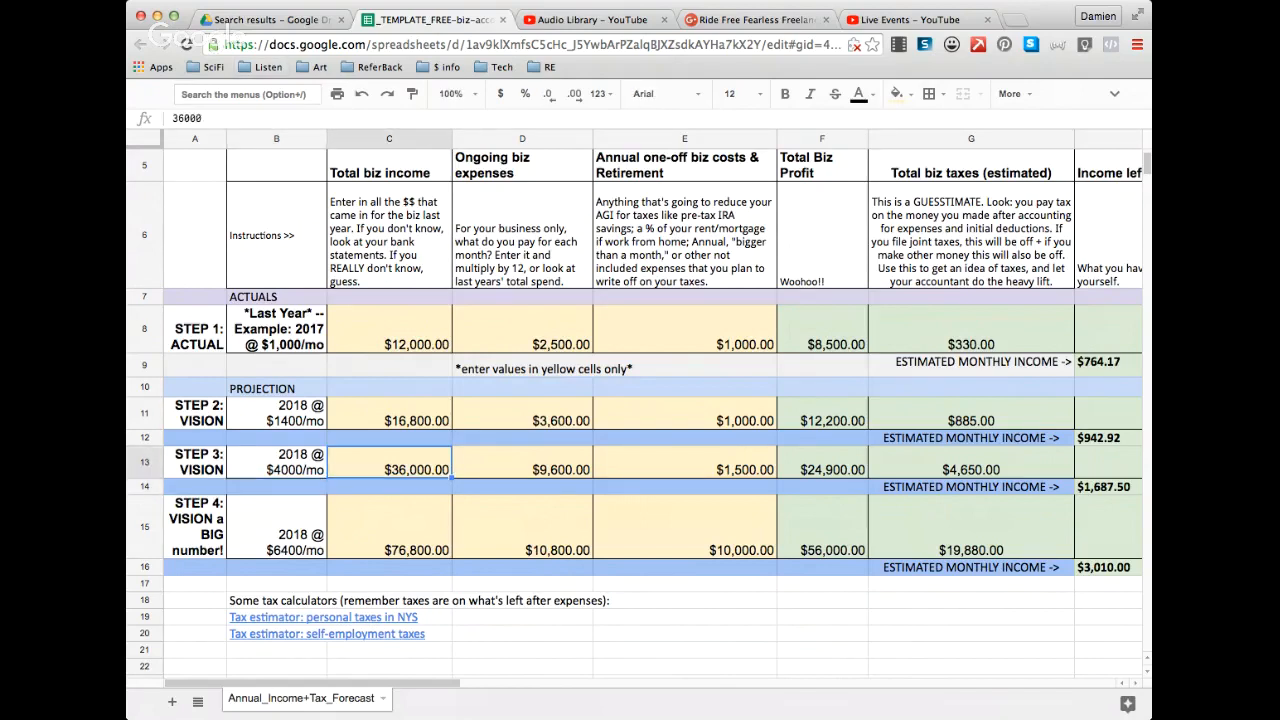
type("4")
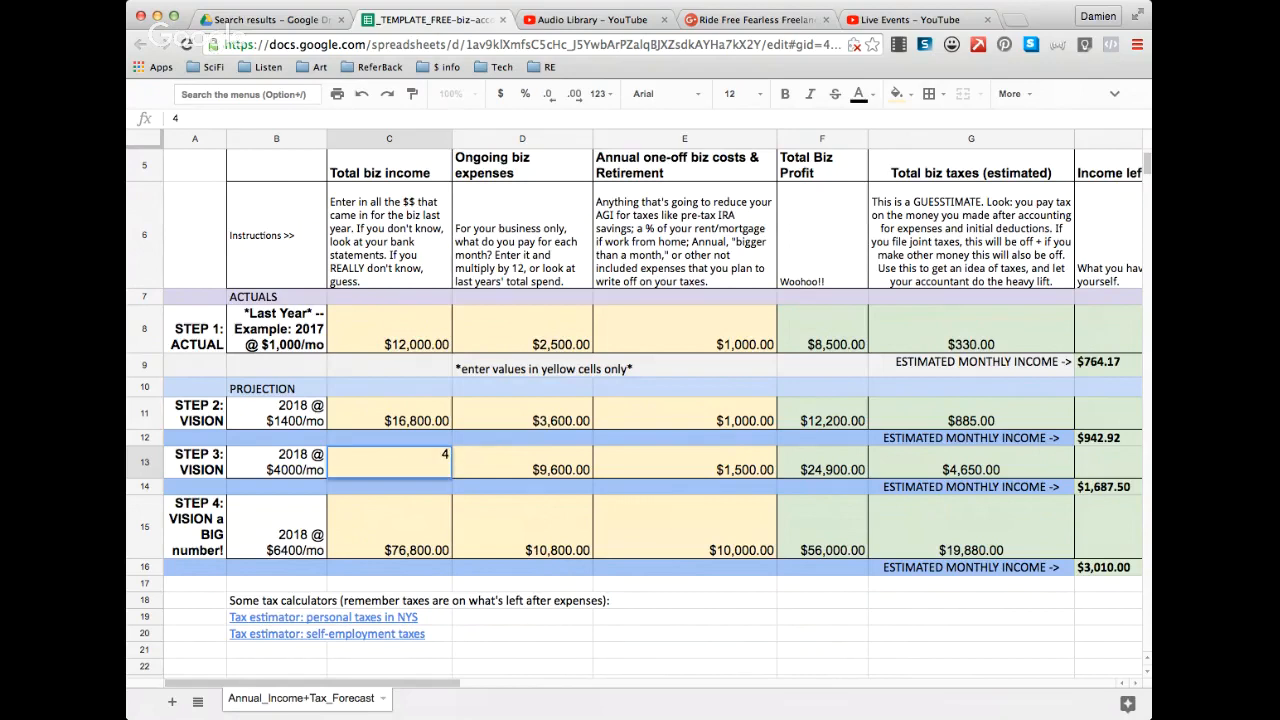
type("3")
key("BackSpace")
type("8000")
key("Return")
key("Up")
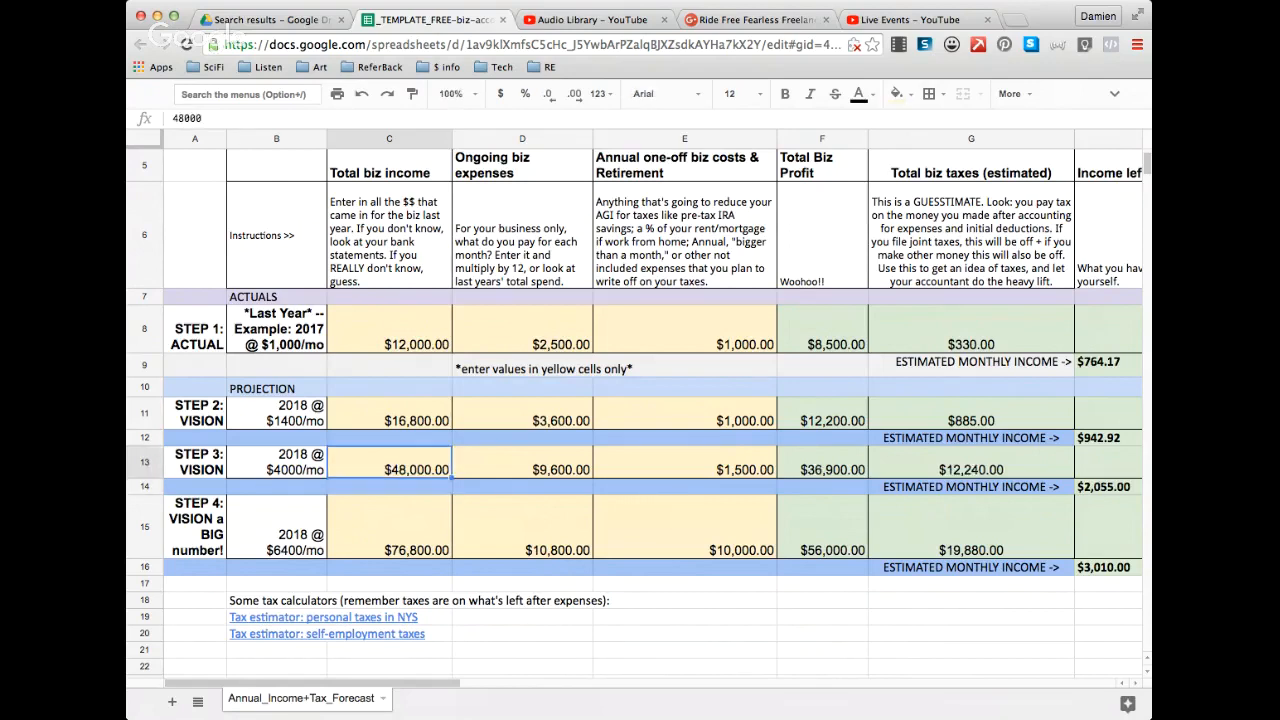
- Change the ongoing business expenses formula in the STEP 3: VISION row to =12*900
left_click(522, 463)
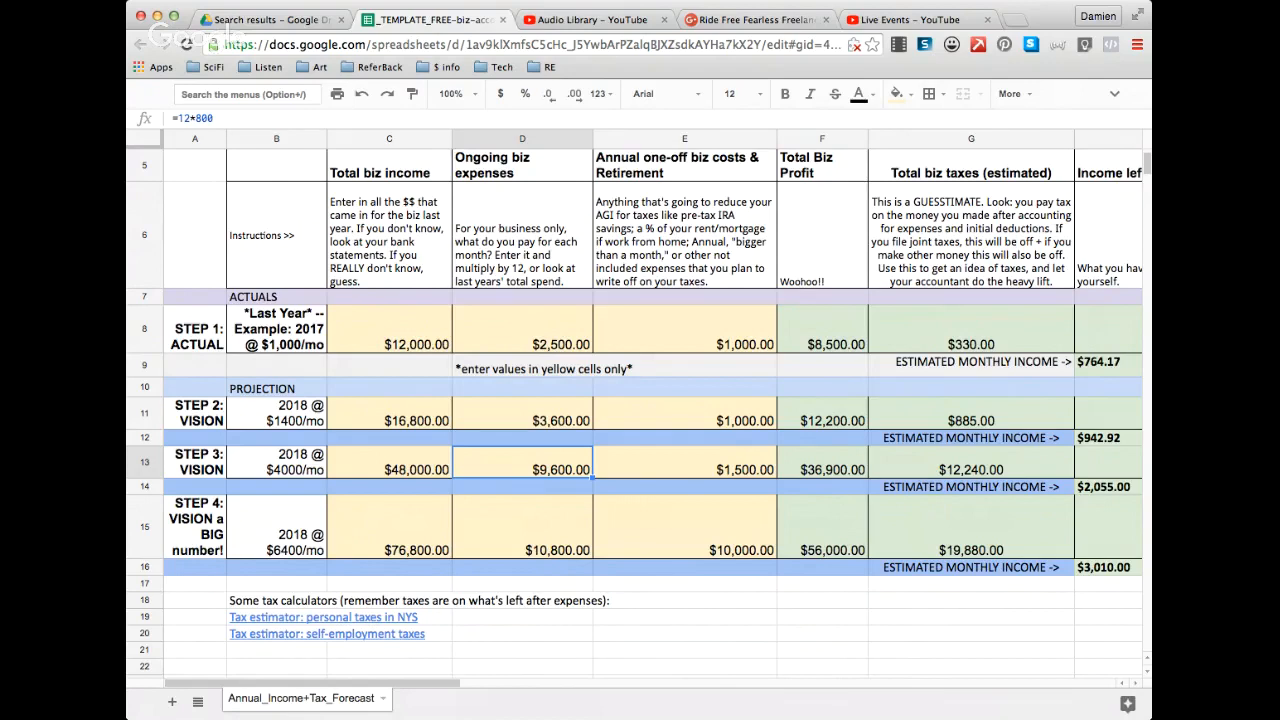
key("Return")
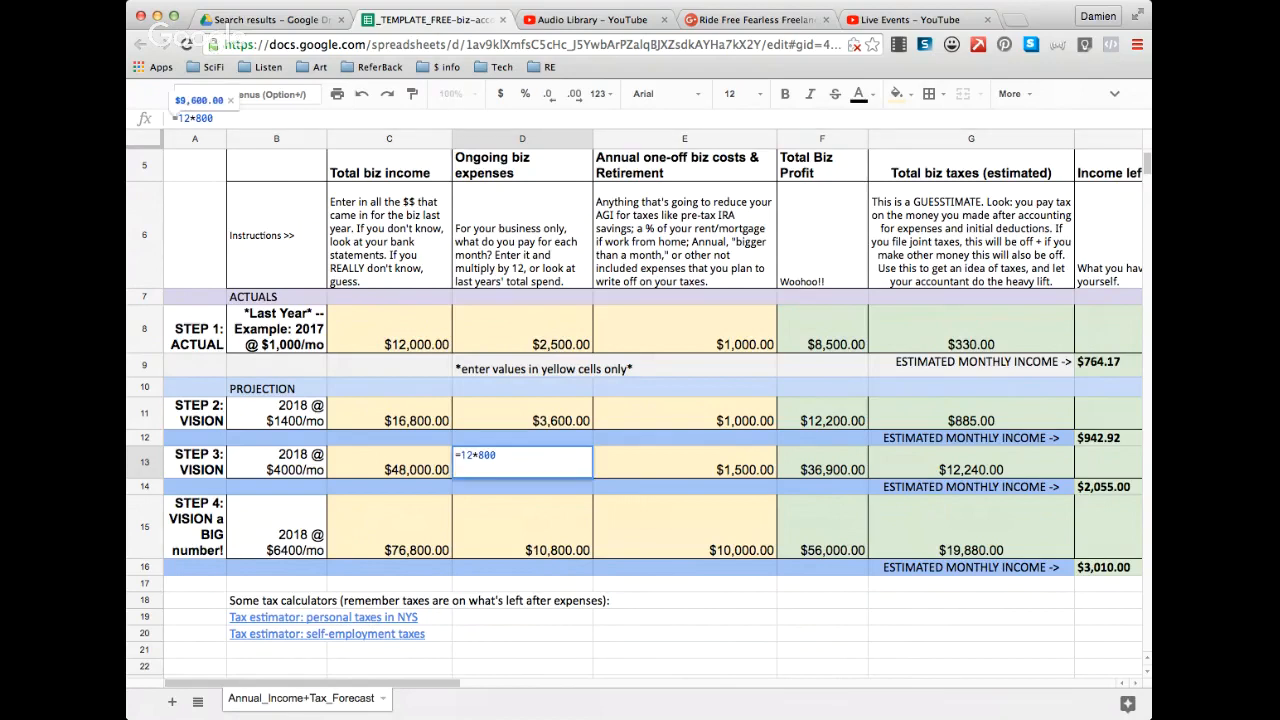
type("9")
key("Return")
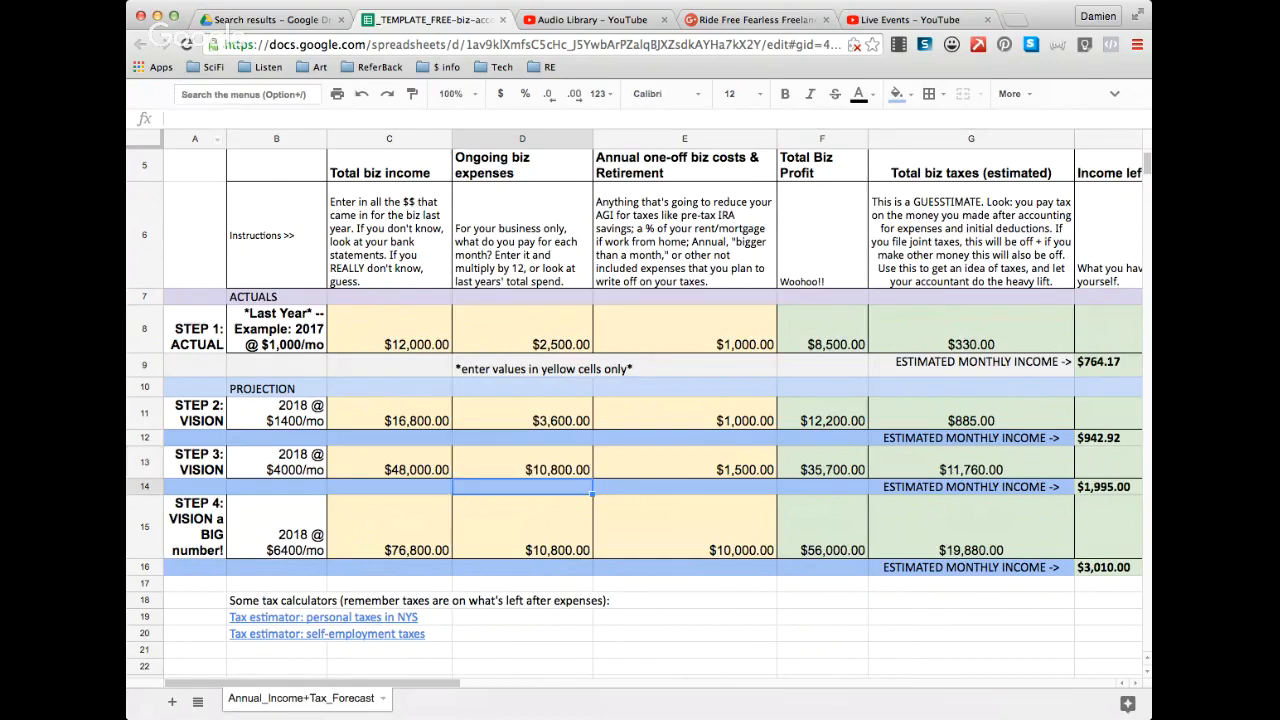
left_click(522, 462)
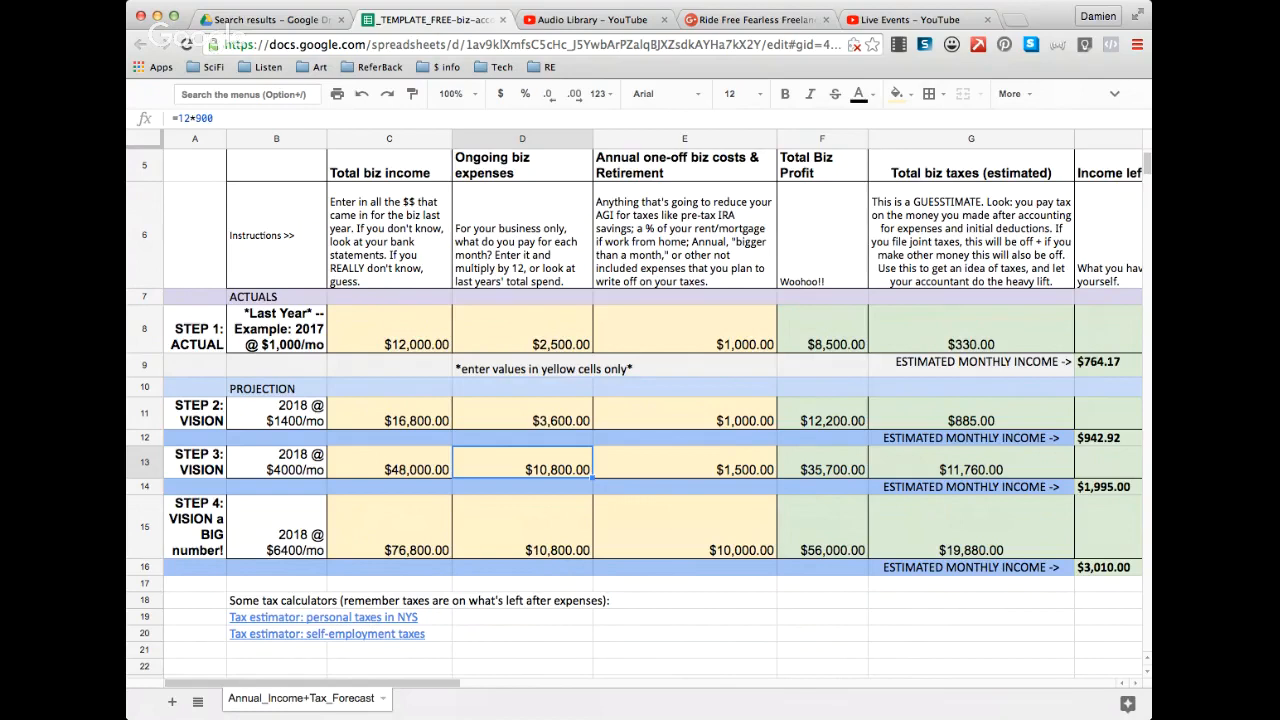
- Set the annual one-off business costs and retirement in the STEP 3: VISION row to 5500 and review the row's input cells
left_click(685, 462)
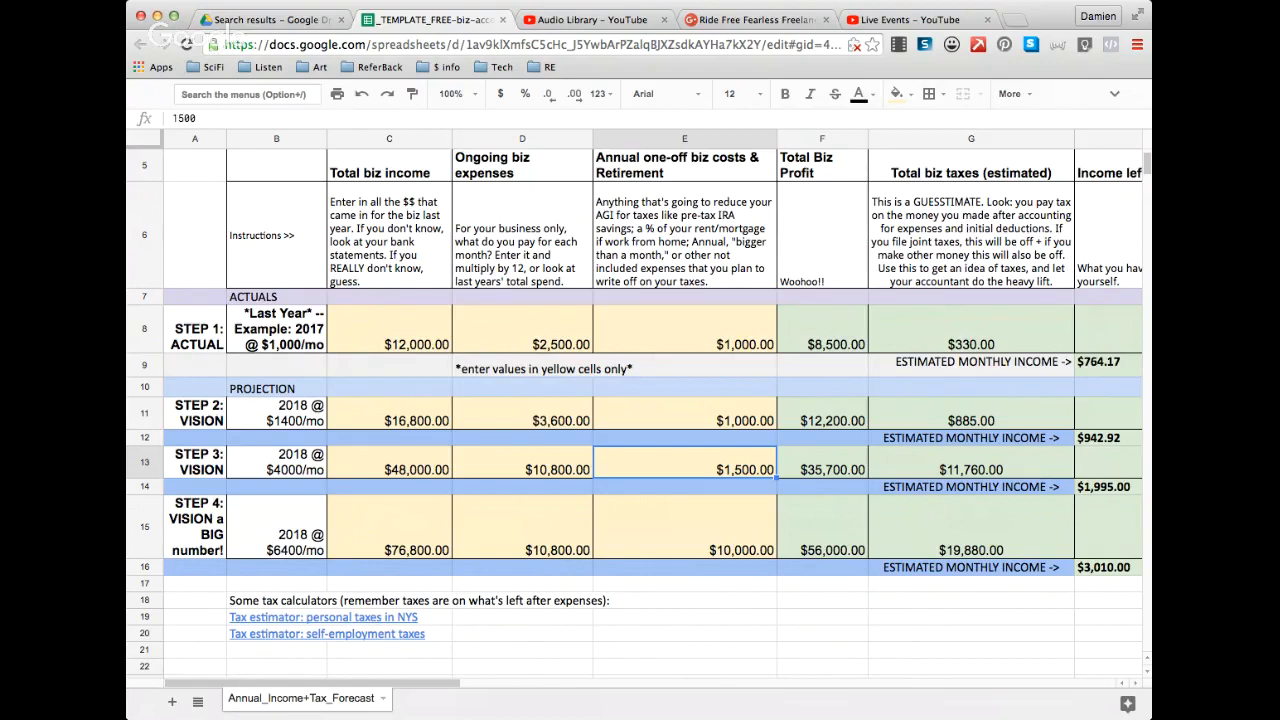
type("5500")
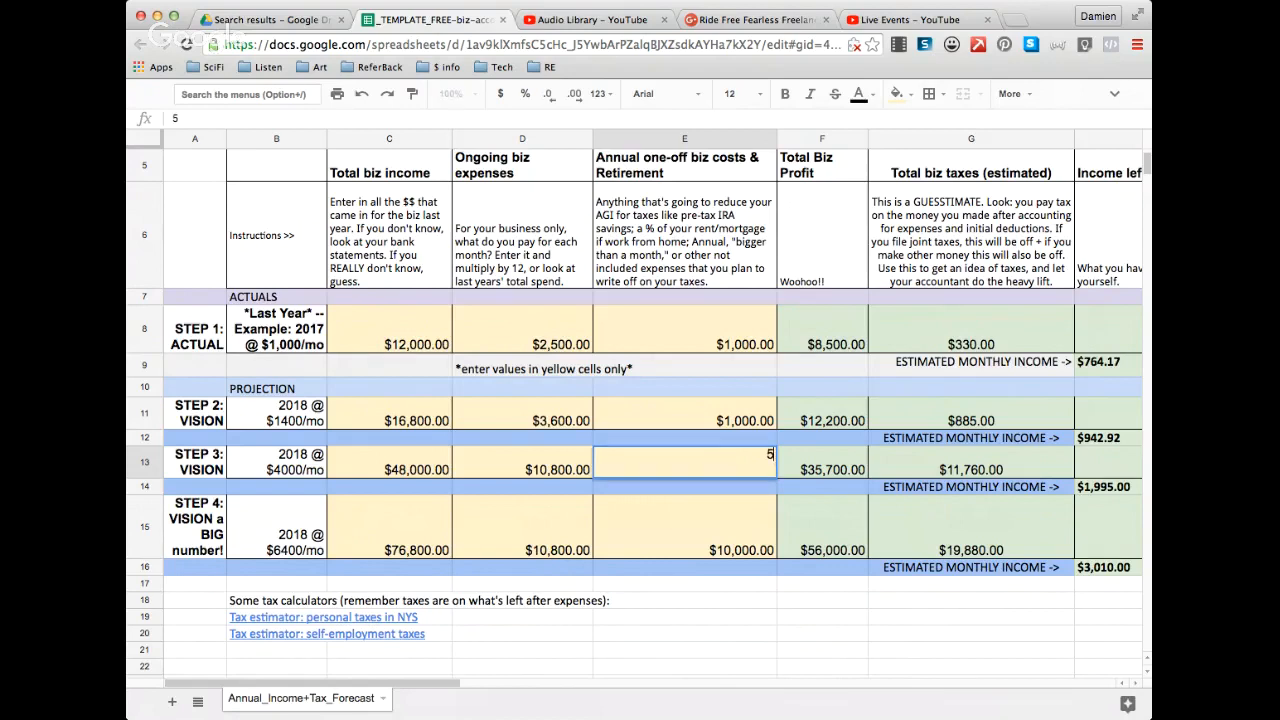
key("Return")
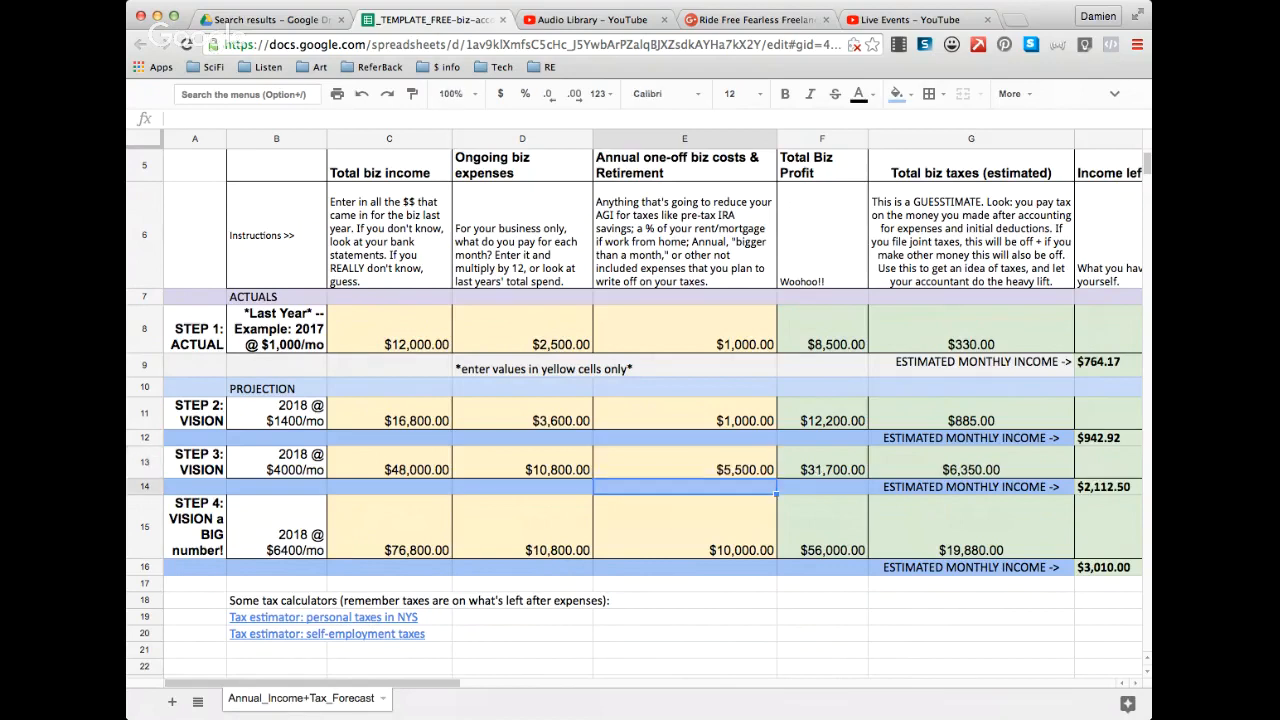
left_click(685, 462)
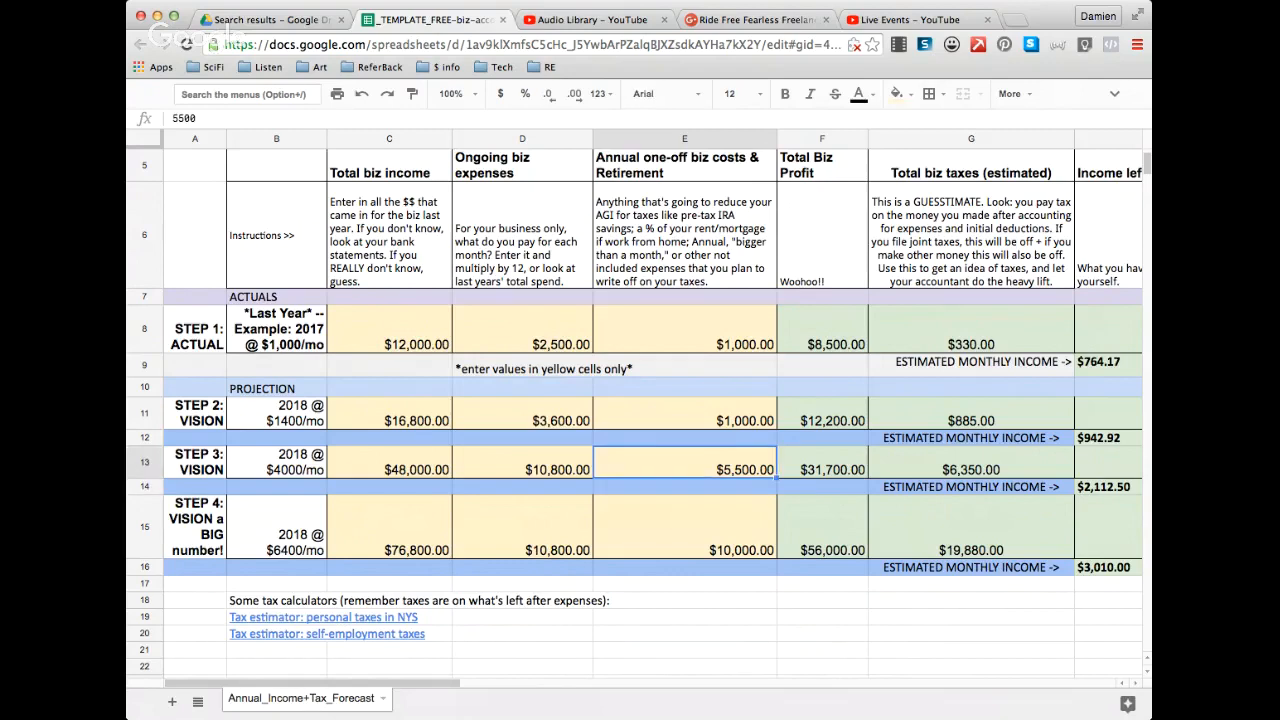
left_click(389, 462)
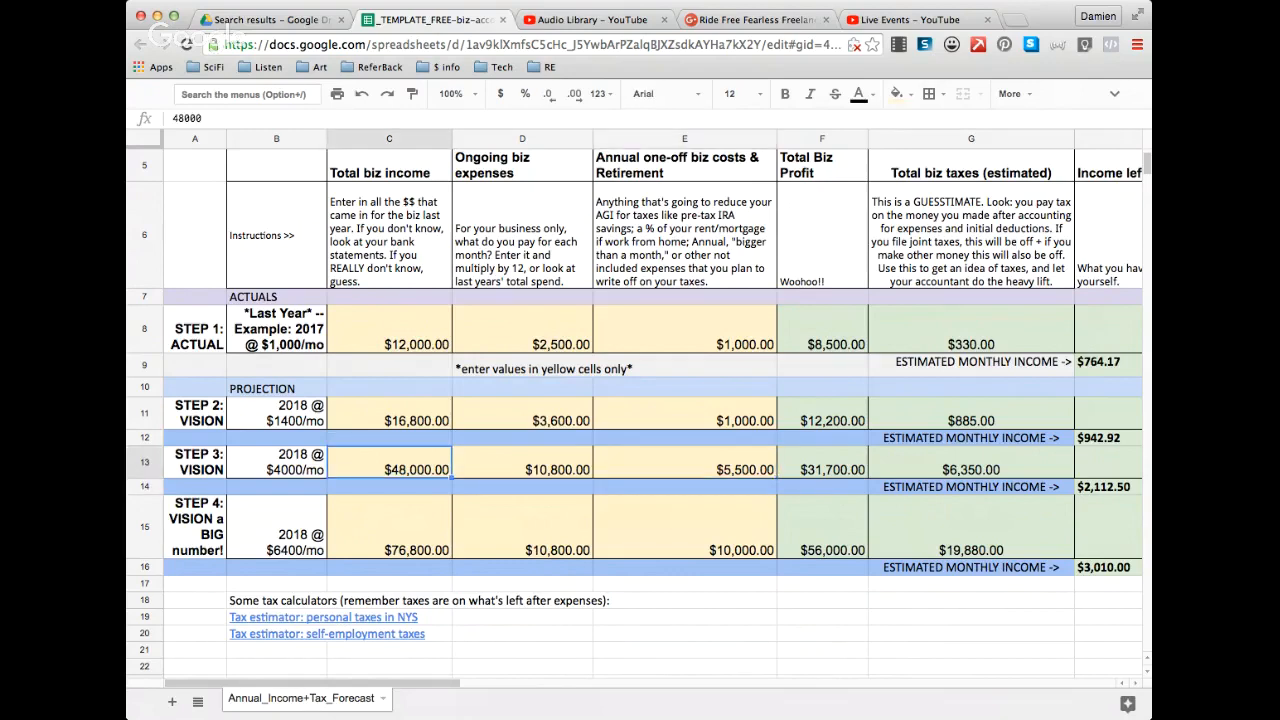
left_click(522, 462)
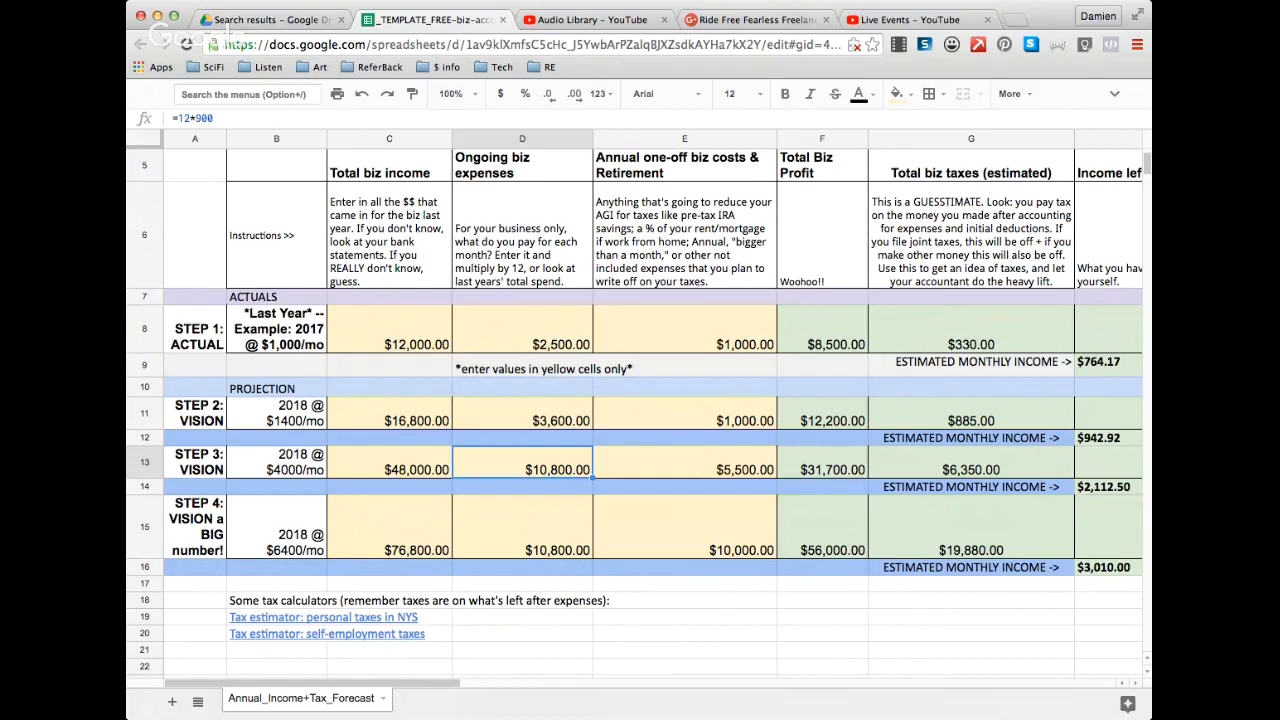
left_click(685, 462)
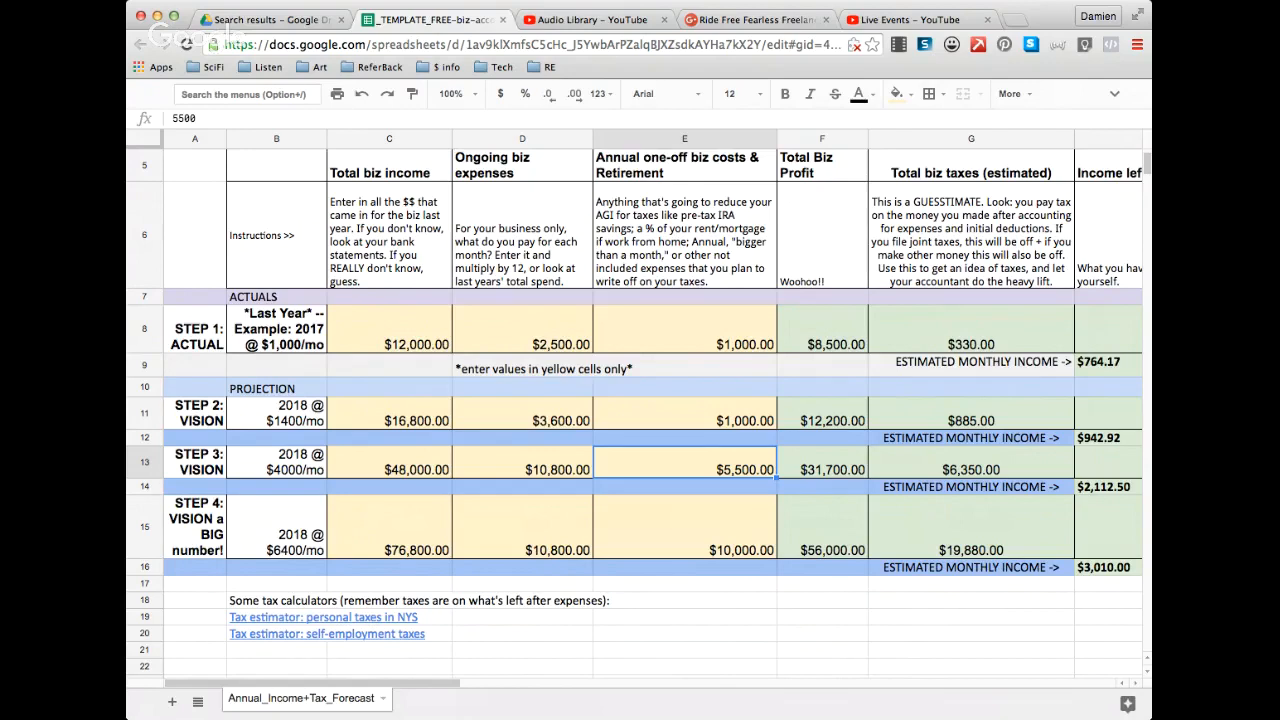
- Examine the profit, estimated taxes, income left and estimated monthly income for the STEP 3: VISION row
left_click(822, 462)
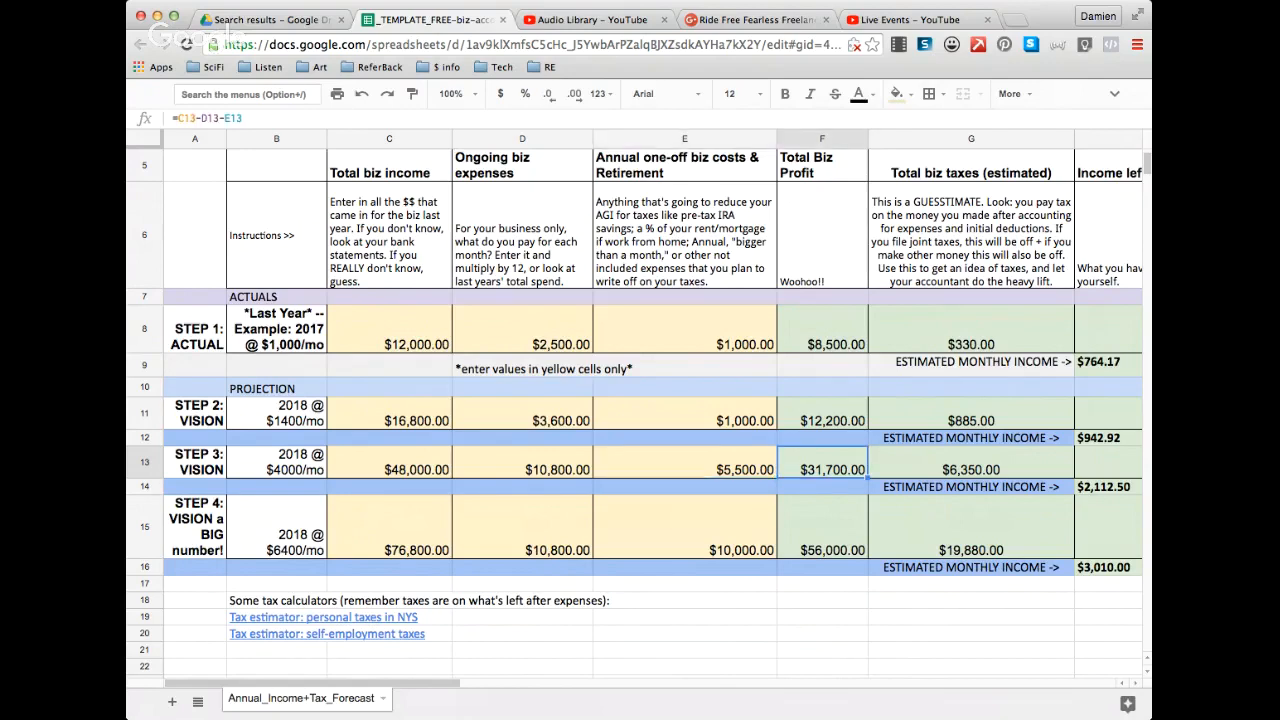
left_click(971, 462)
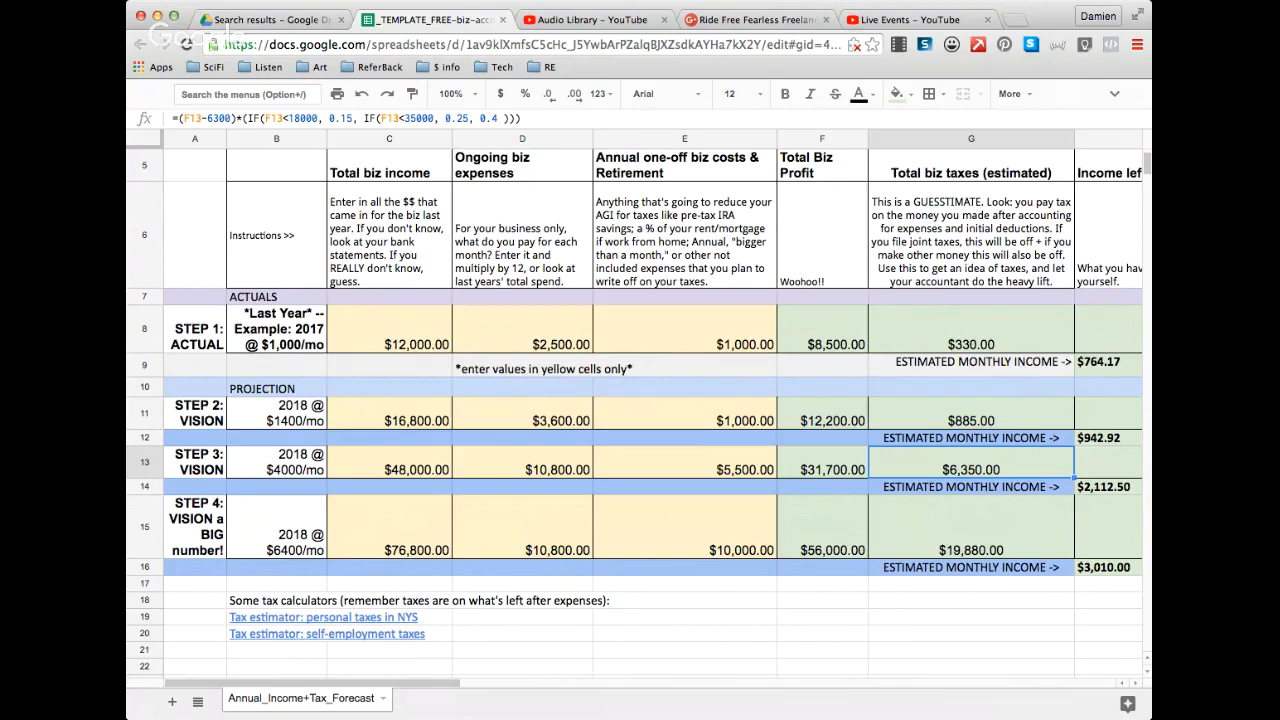
key("Right")
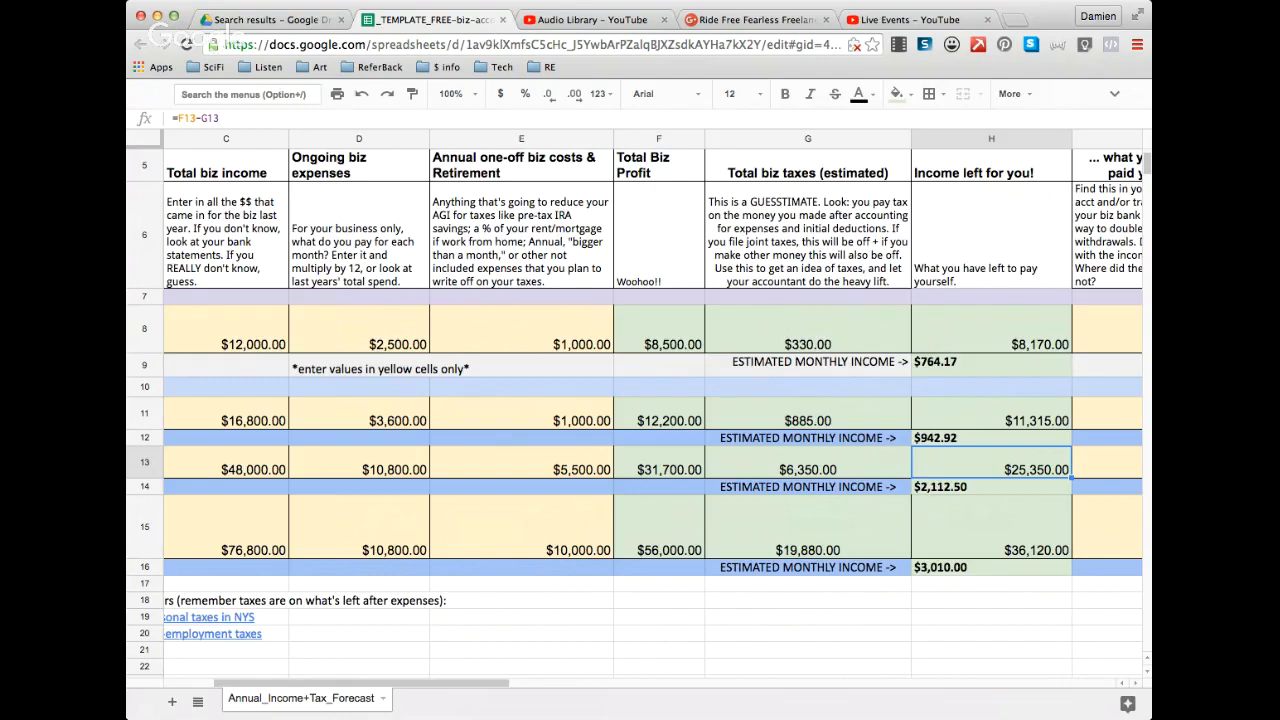
key("Down")
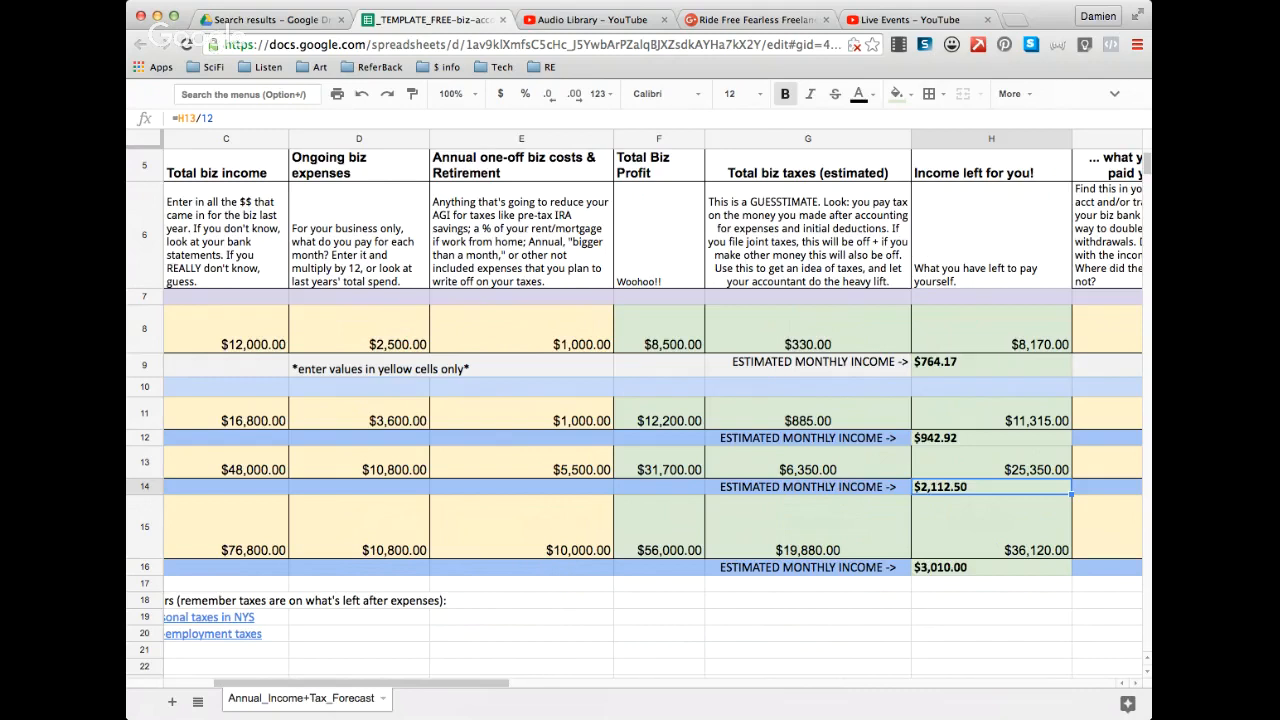
- Change the projection label in the STEP 4: VISION a BIG number! row to "2018 @ $7000/mo"
key("Left")
key("Left")
key("Left")
key("Left")
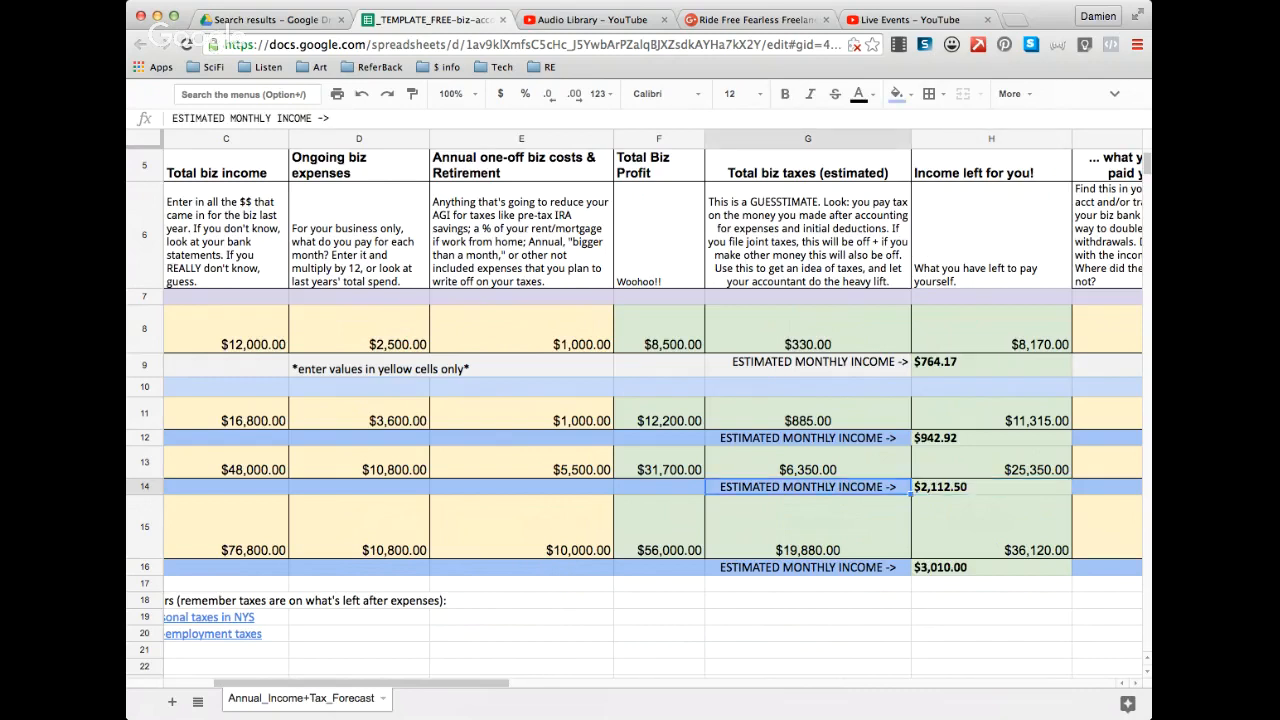
key("Left")
key("Left")
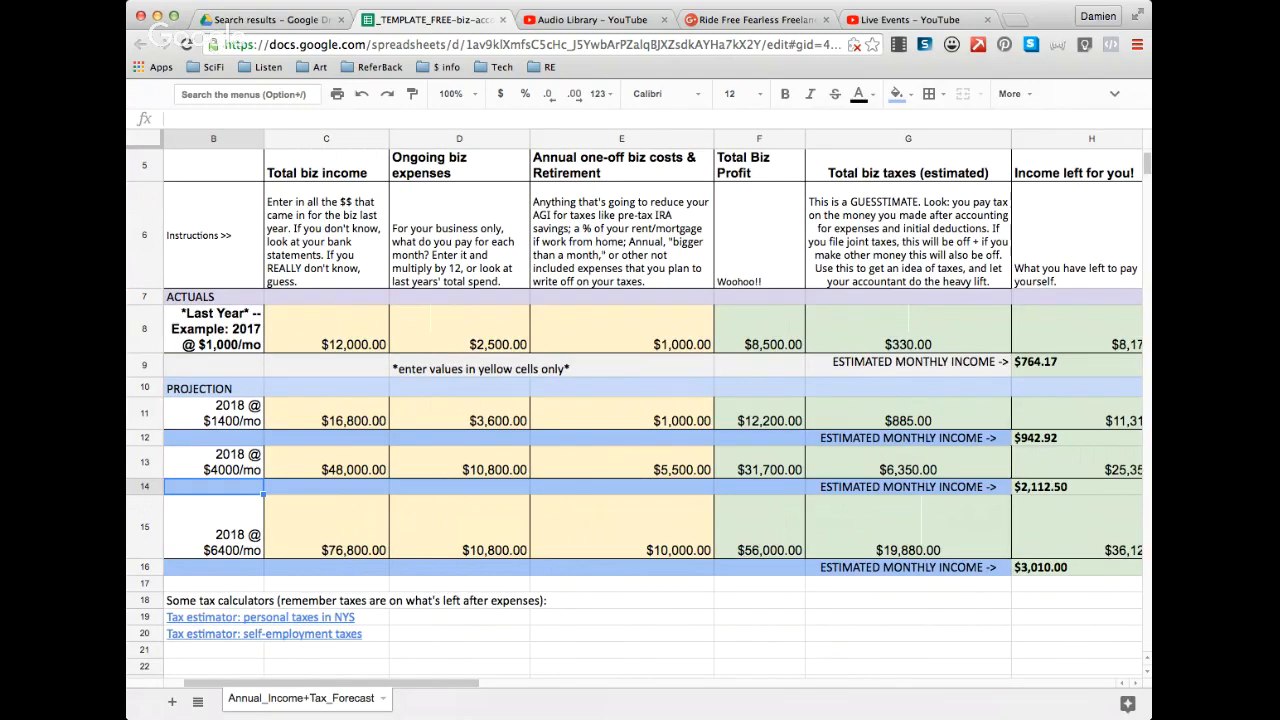
scroll(653, 408, "left", 1)
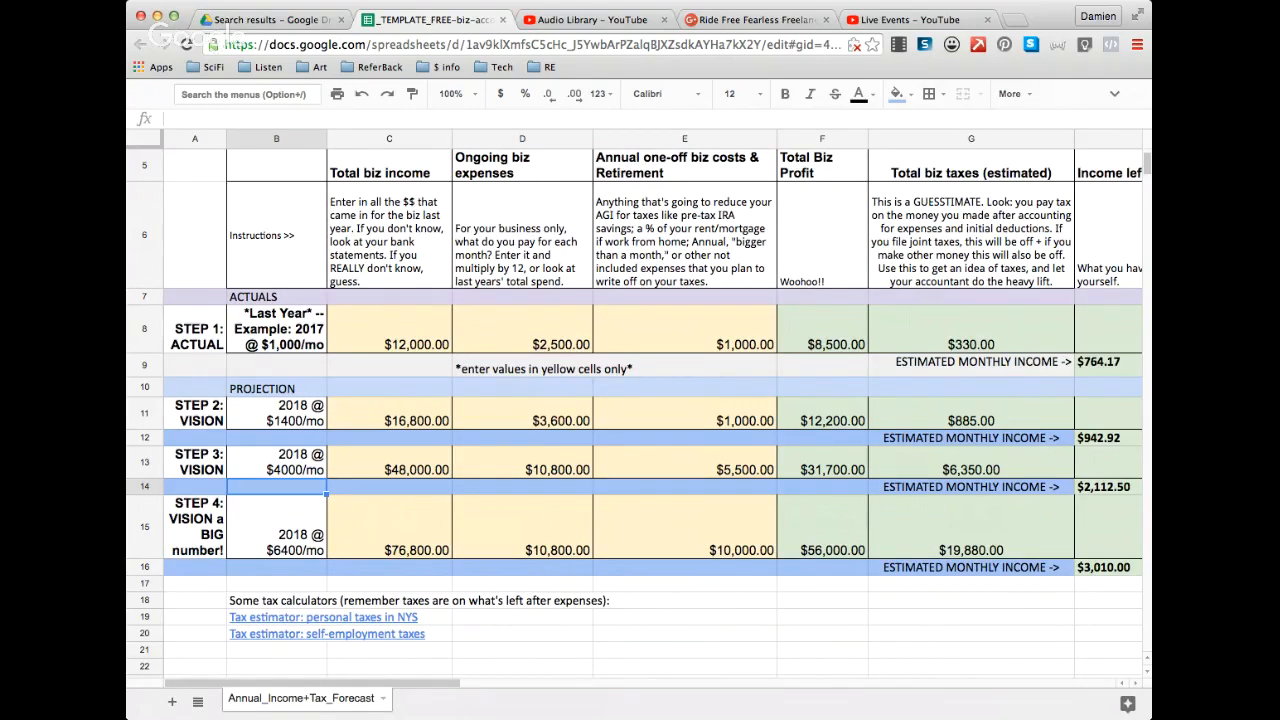
key("Down")
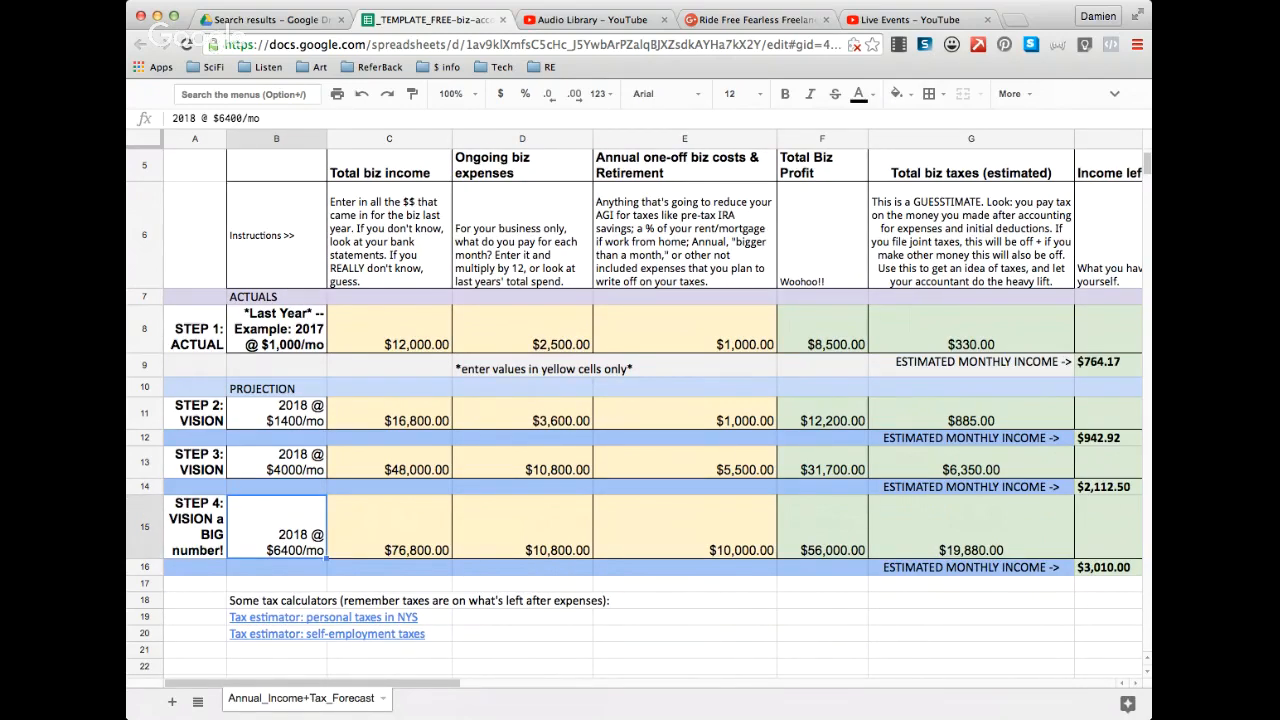
left_click(230, 118)
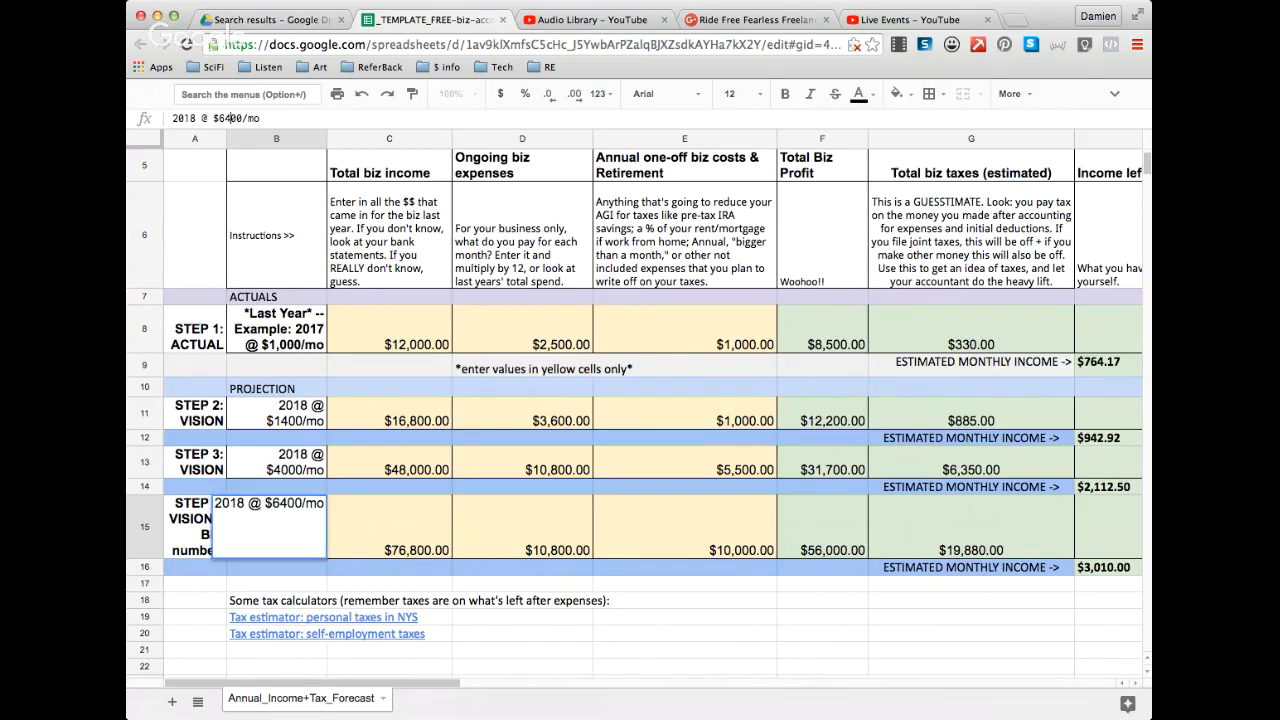
key("BackSpace")
key("BackSpace")
type("7")
key("Return")
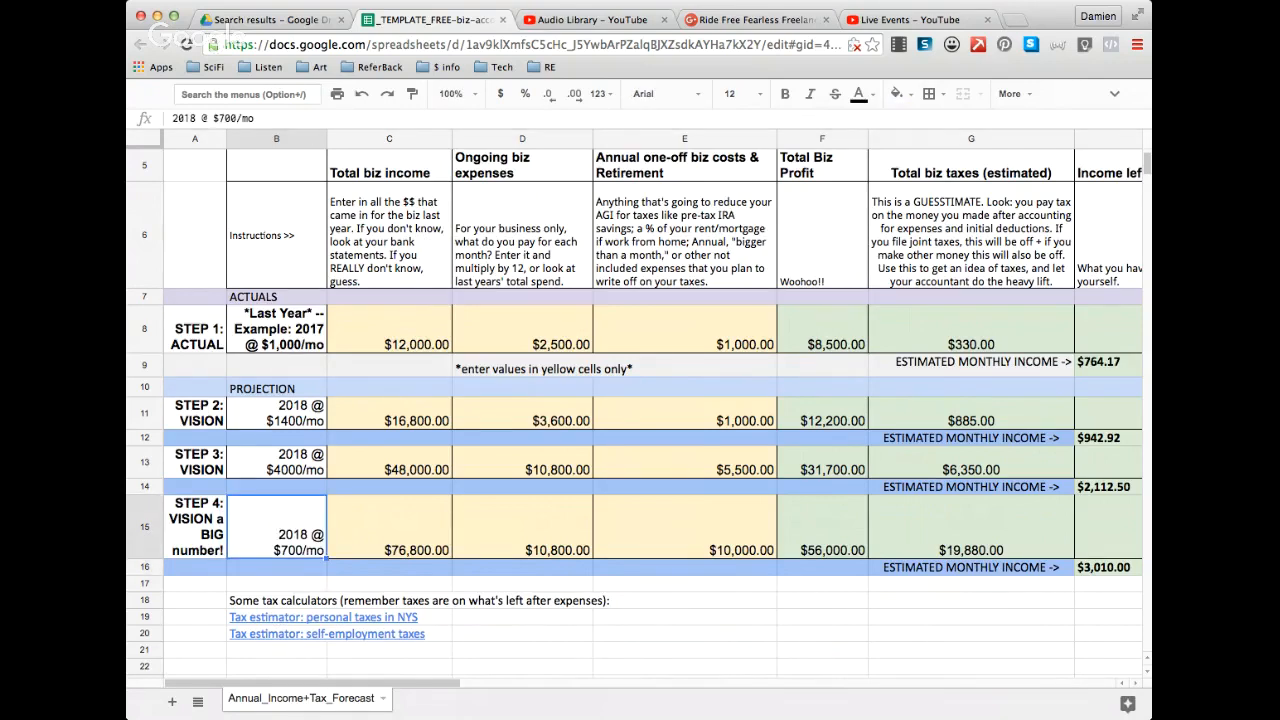
left_click(230, 118)
type("0")
key("Return")
- Change the total business income formula in the STEP 4 row to =12*7000
key("Up")
key("Right")
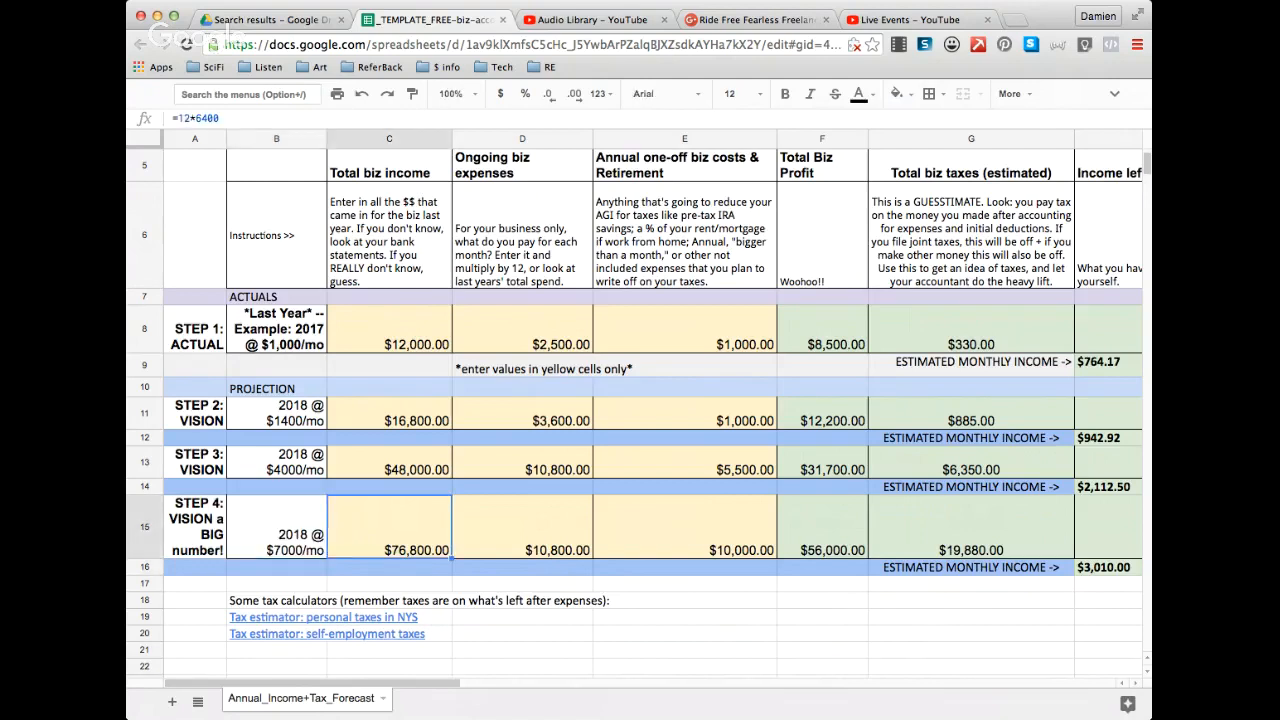
left_click_drag(196, 118, 207, 118)
type("7")
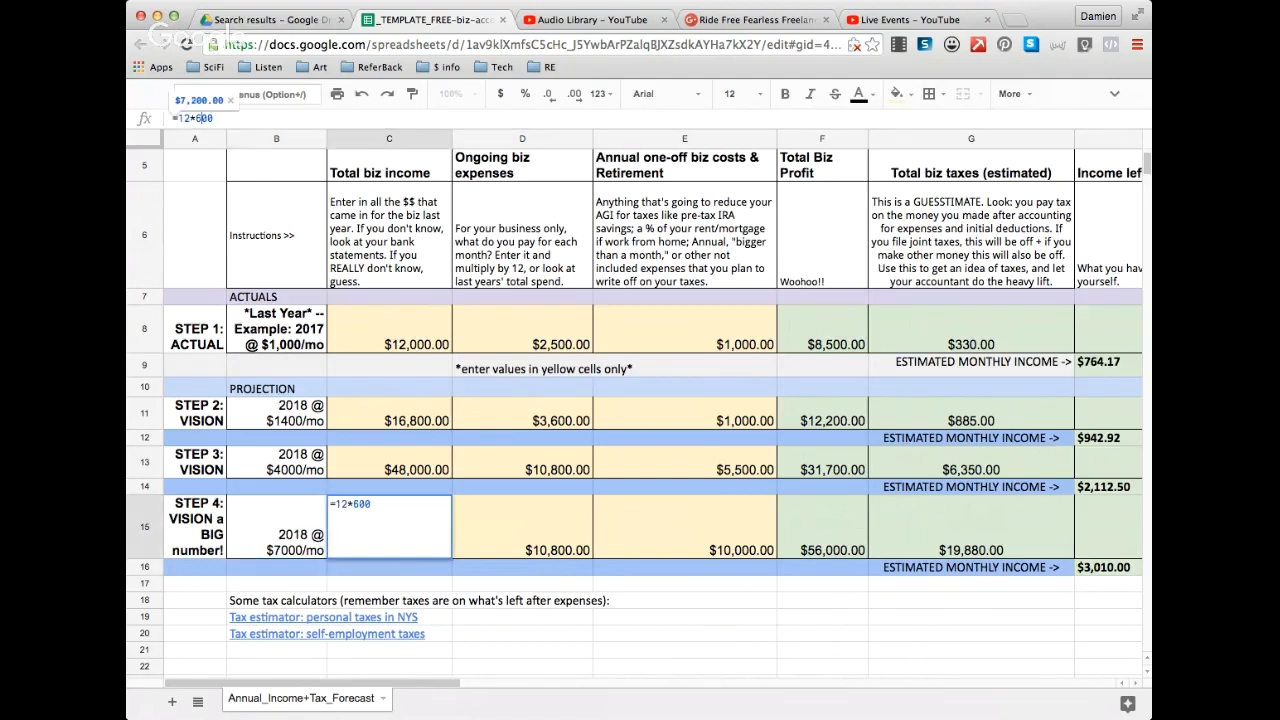
type("000")
key("Return")
key("Up")
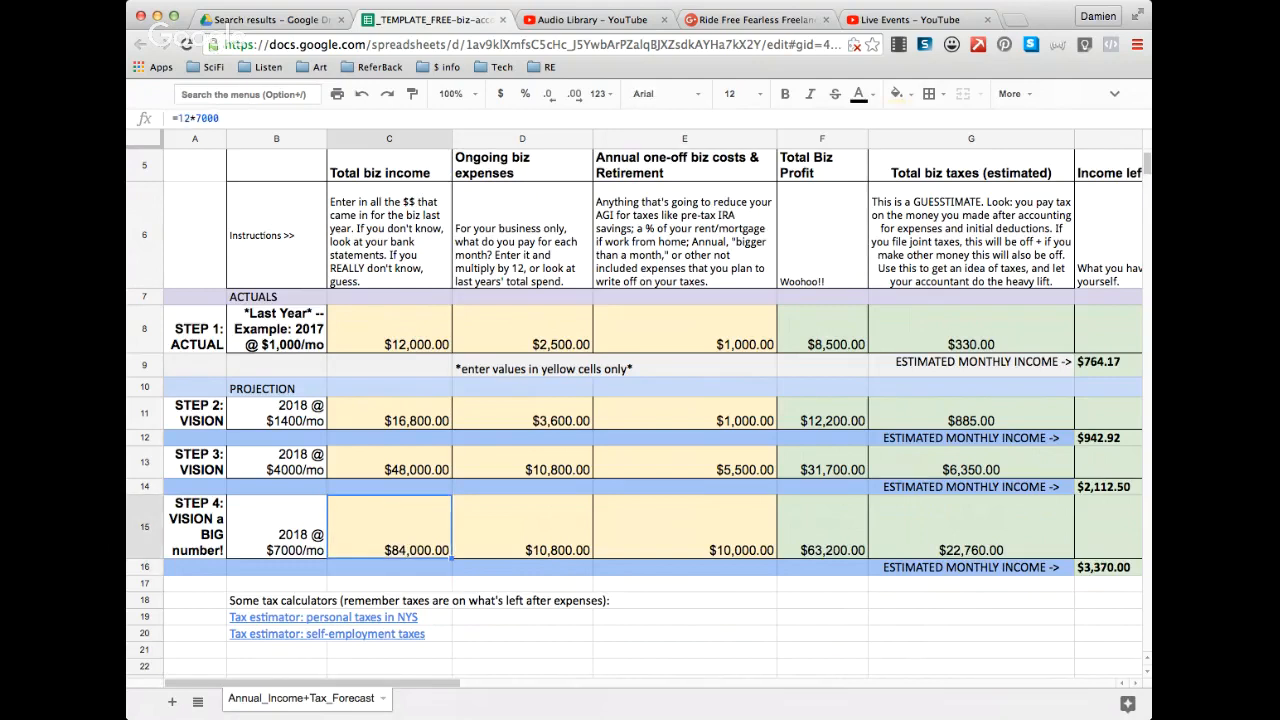
- Change the ongoing business expenses formula in the STEP 4 row to =12*1000
left_click(522, 527)
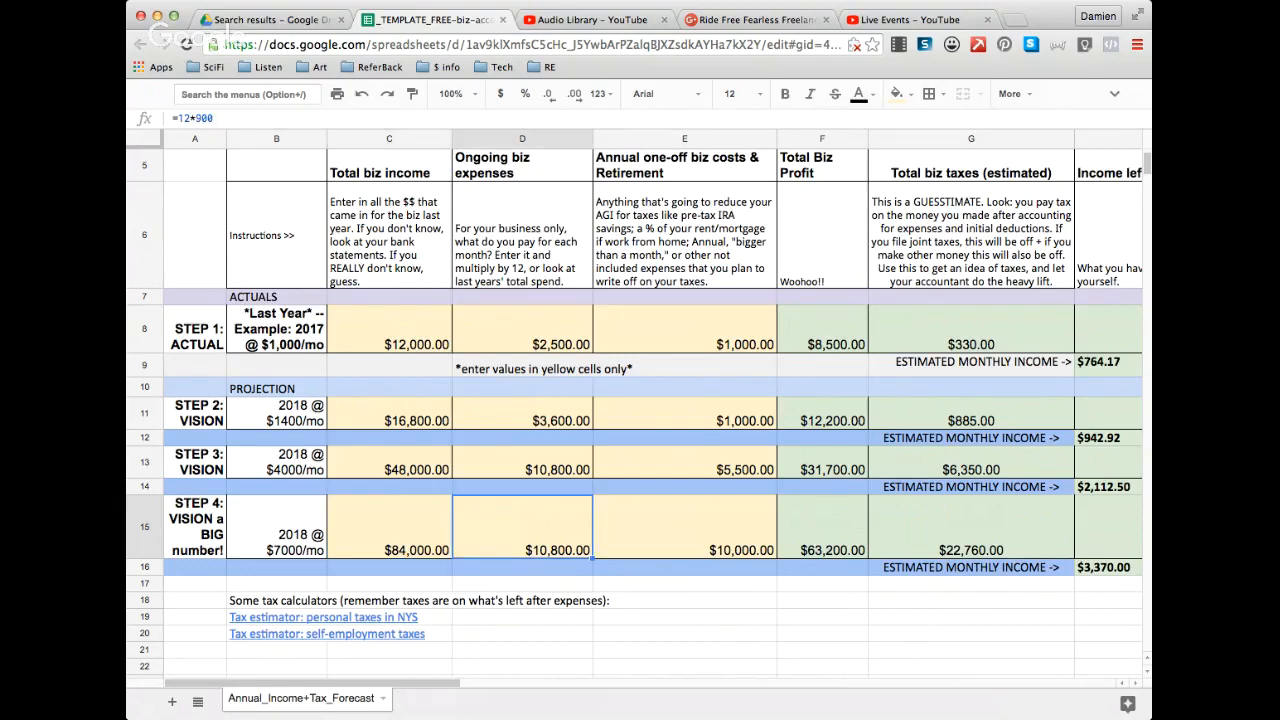
left_click(202, 118)
key("BackSpace")
type("1000")
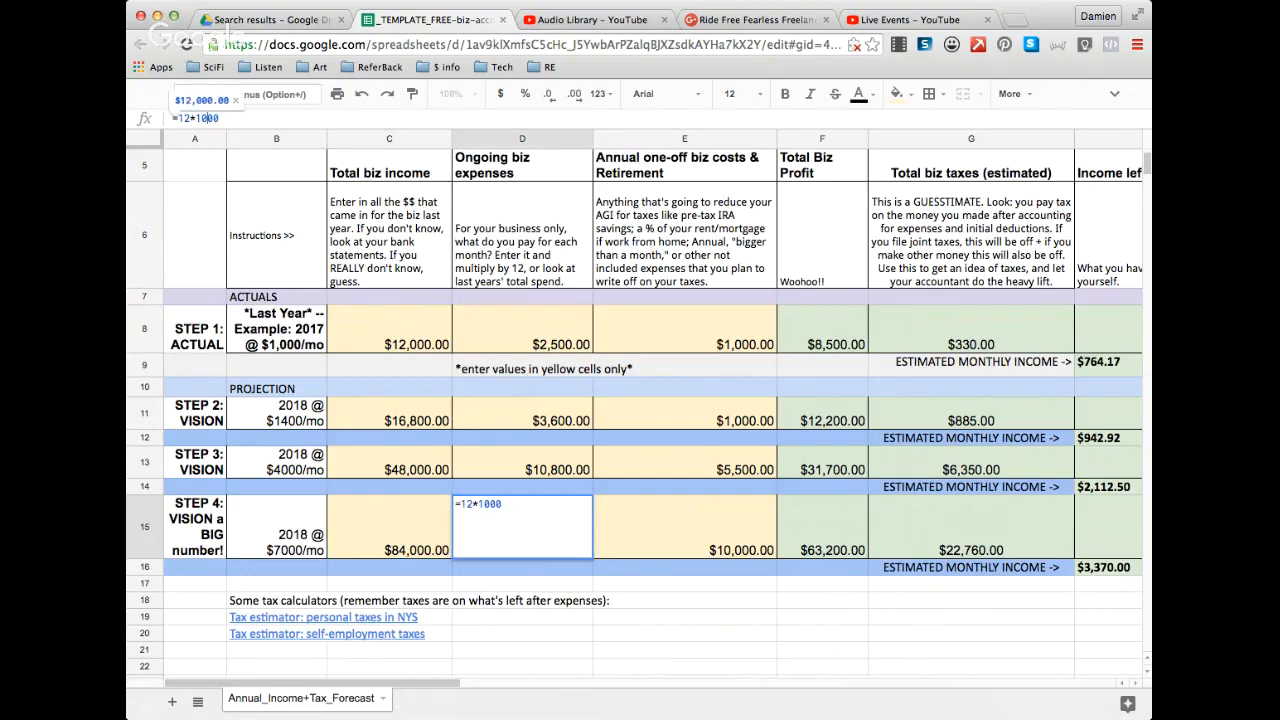
key("Return")
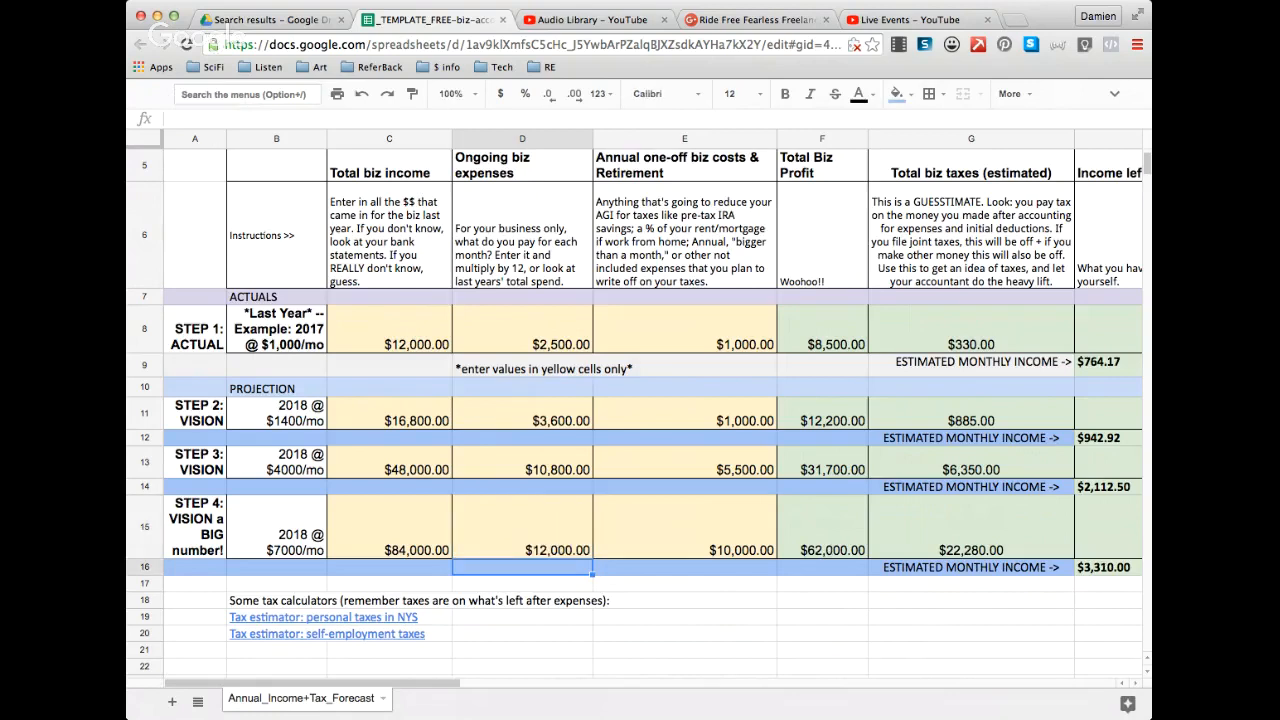
left_click(522, 527)
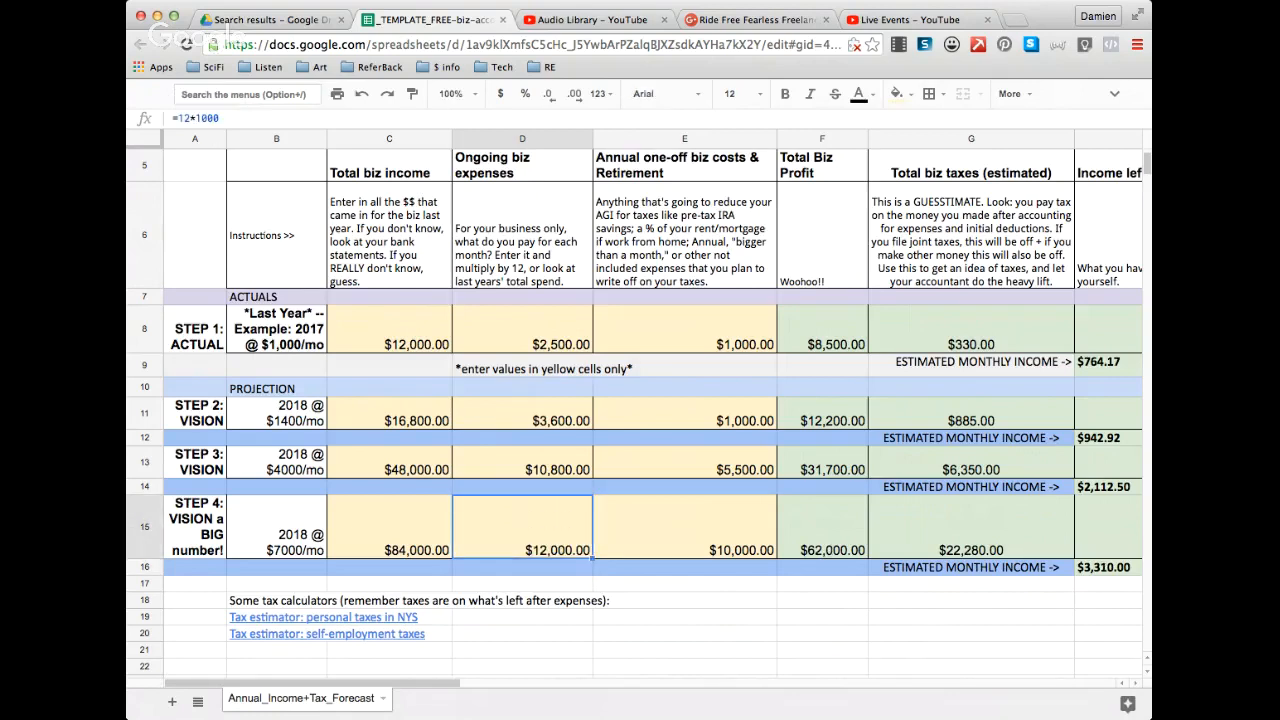
- Set the annual one-off business costs and retirement in the STEP 4 row to =5500+5000+3000
left_click(684, 527)
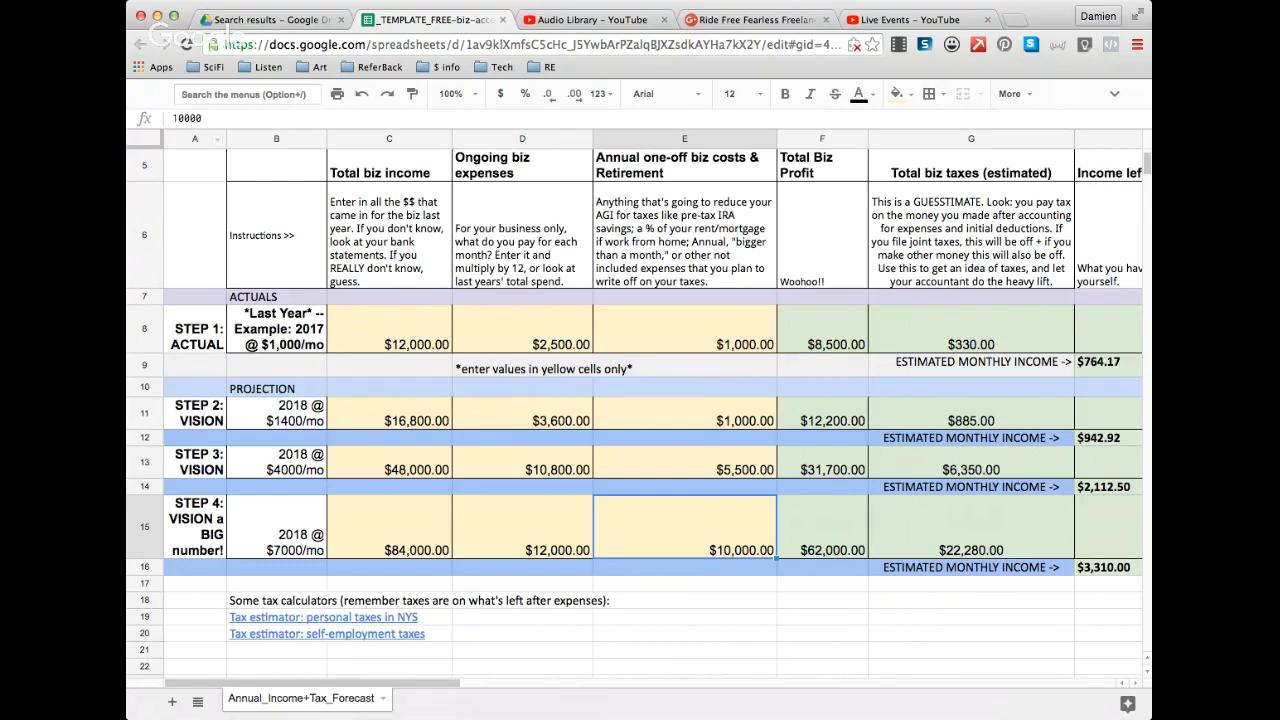
key("Return")
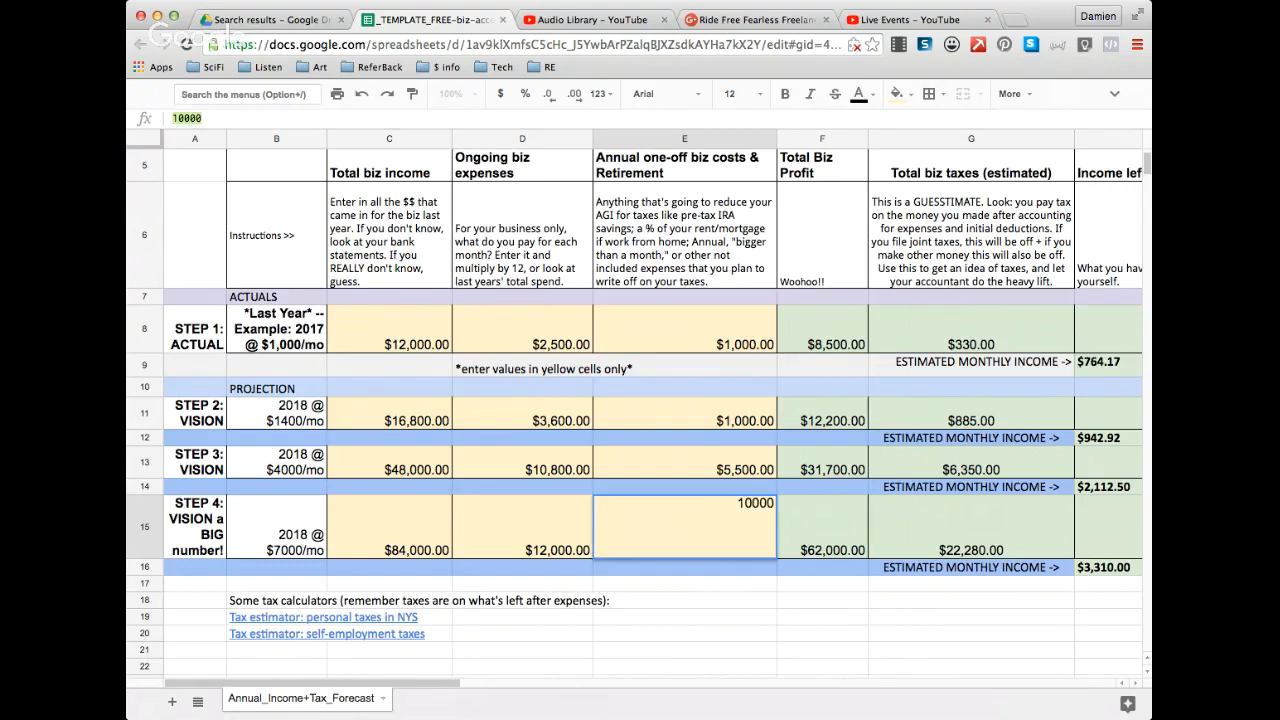
type("5500")
type("+")
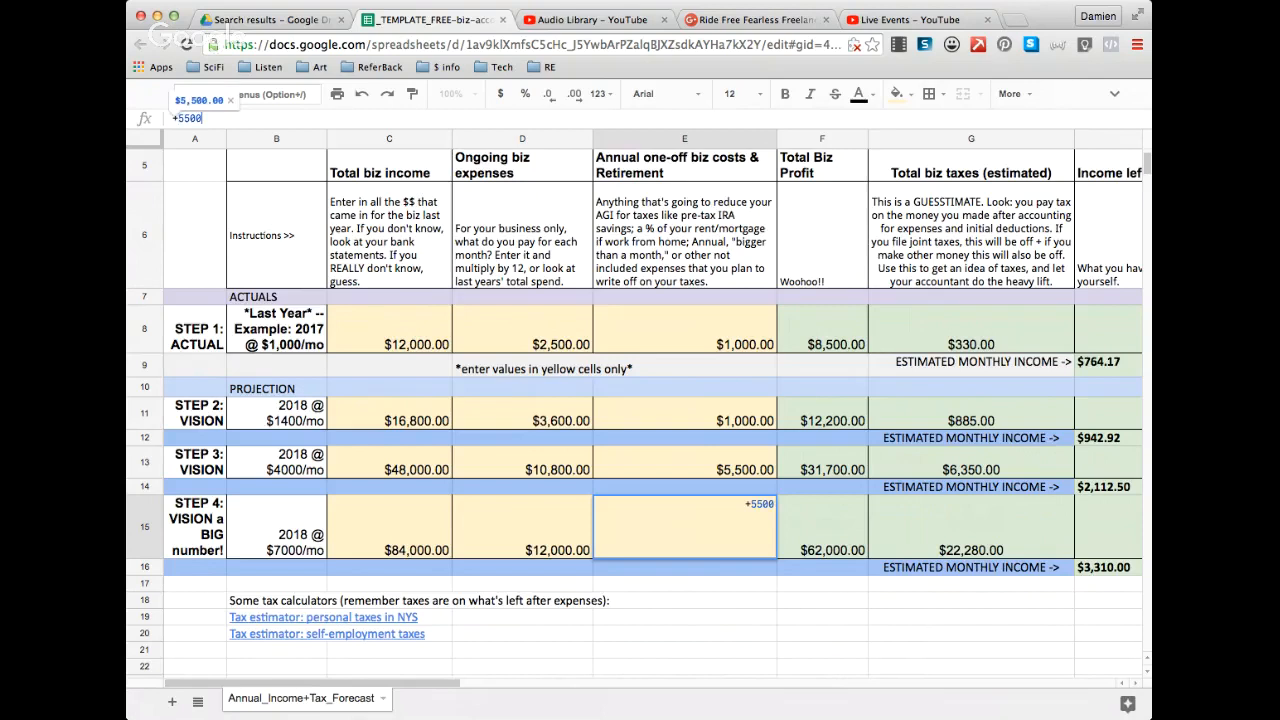
type("+5000+30")
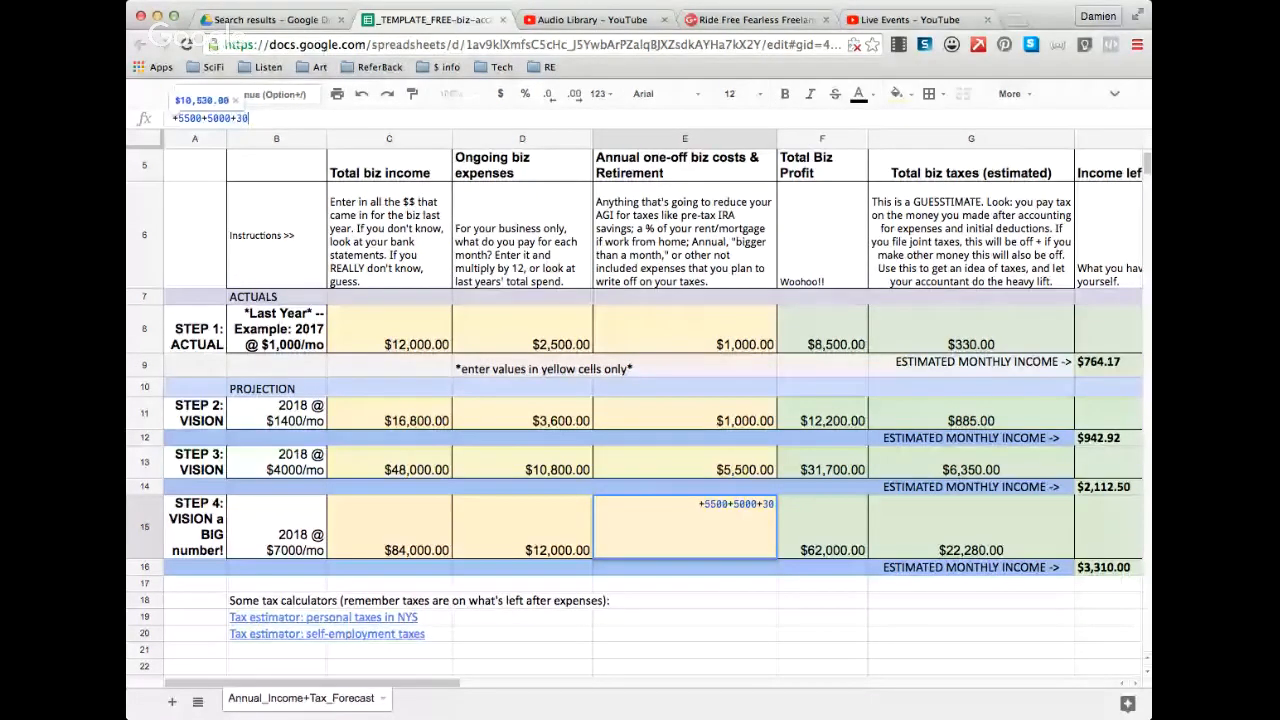
type("00")
key("Return")
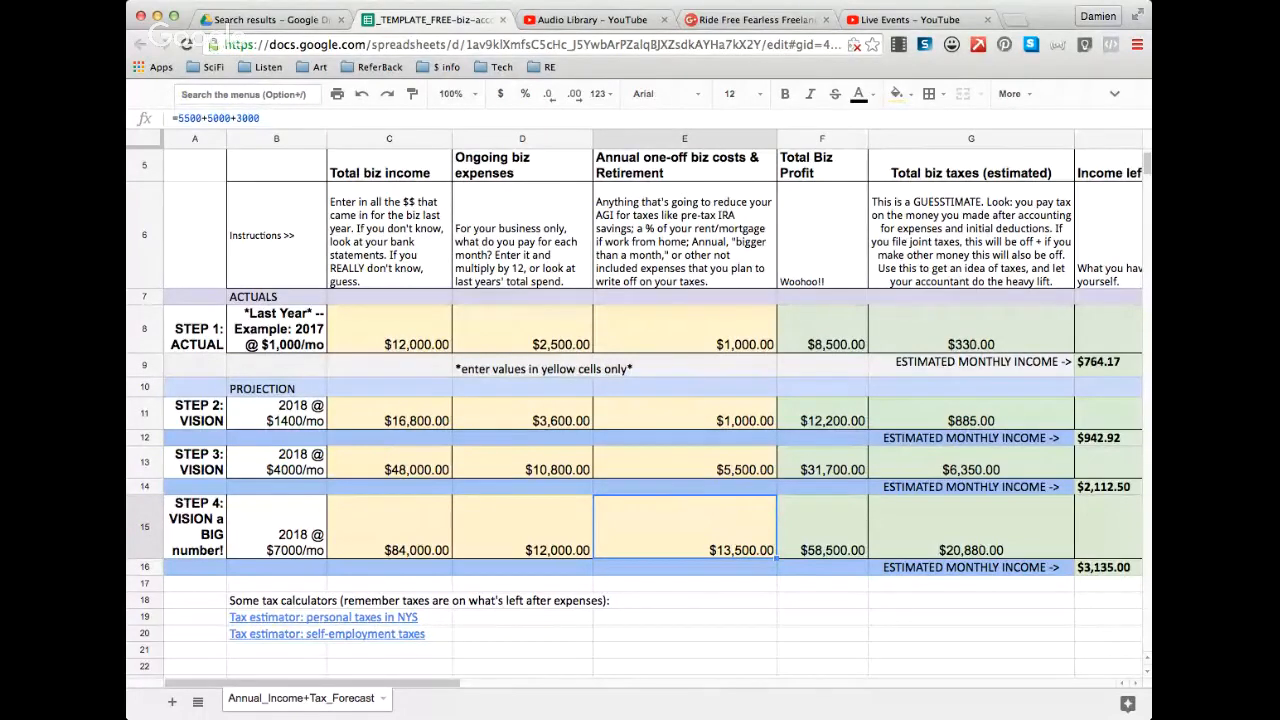
- Examine the STEP 4 row's profit, estimated taxes, income left and estimated monthly income, and review the input cells behind them
left_click(822, 527)
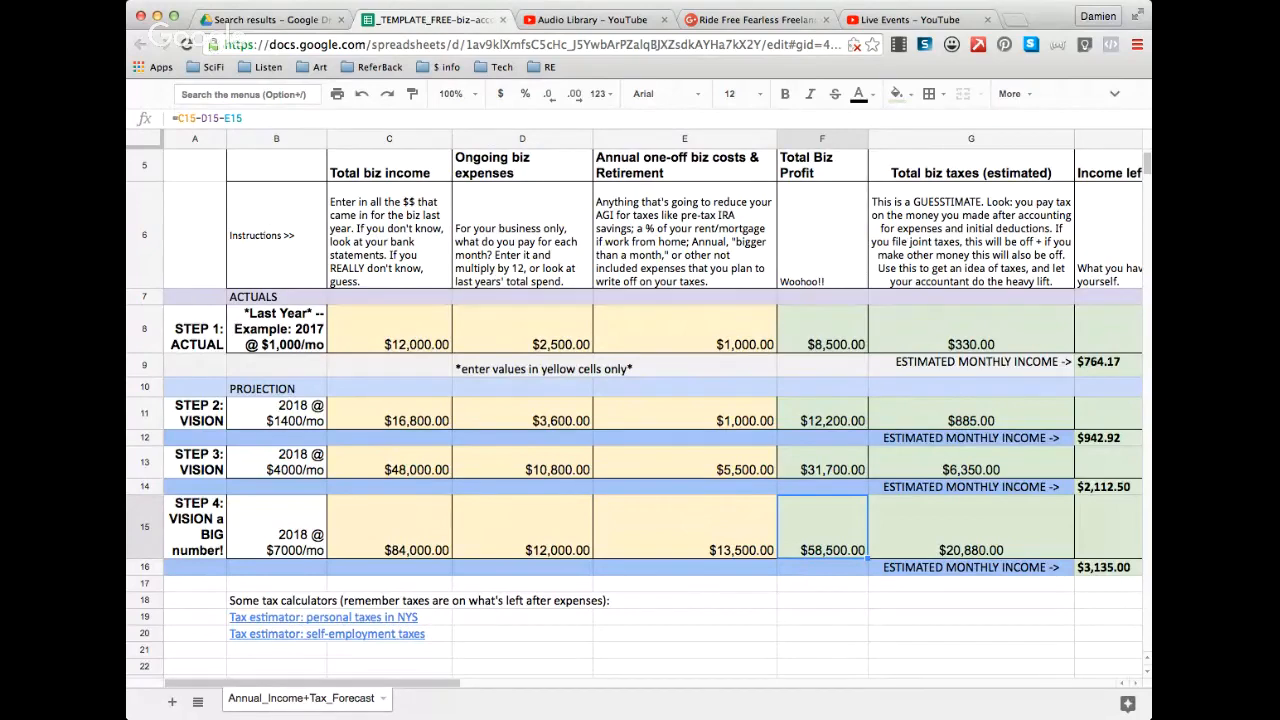
left_click(971, 527)
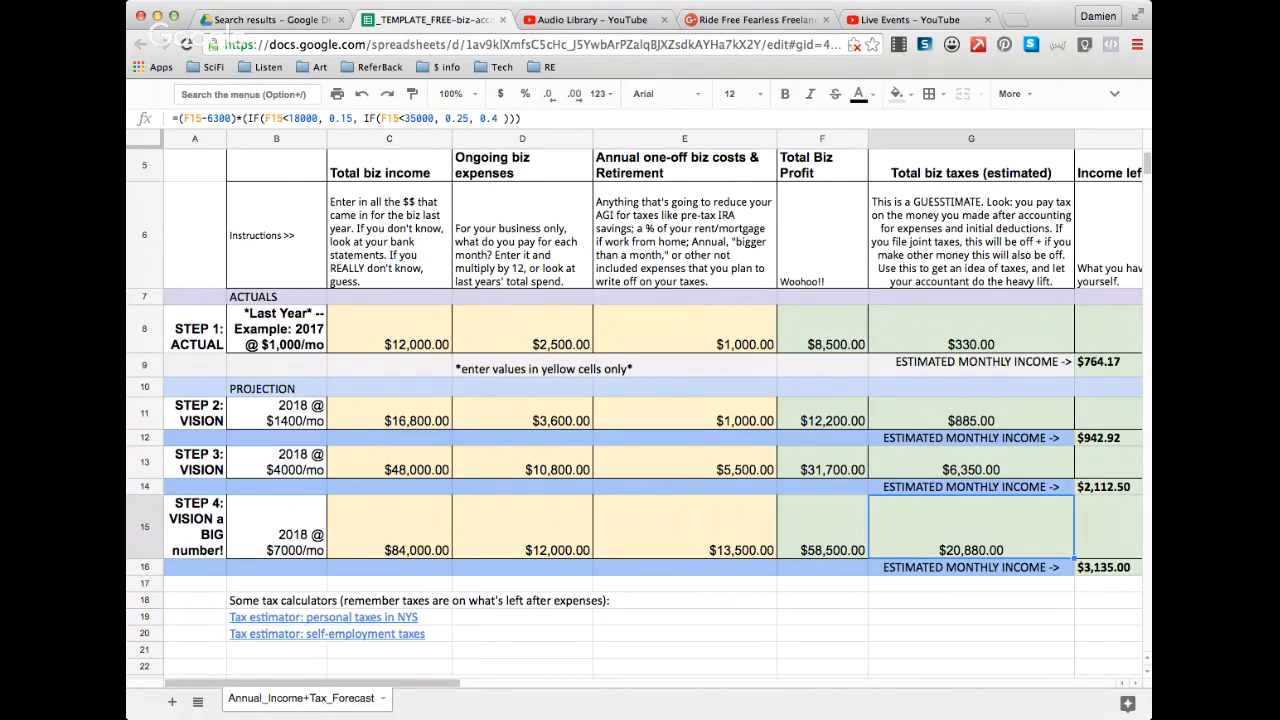
left_click(1108, 528)
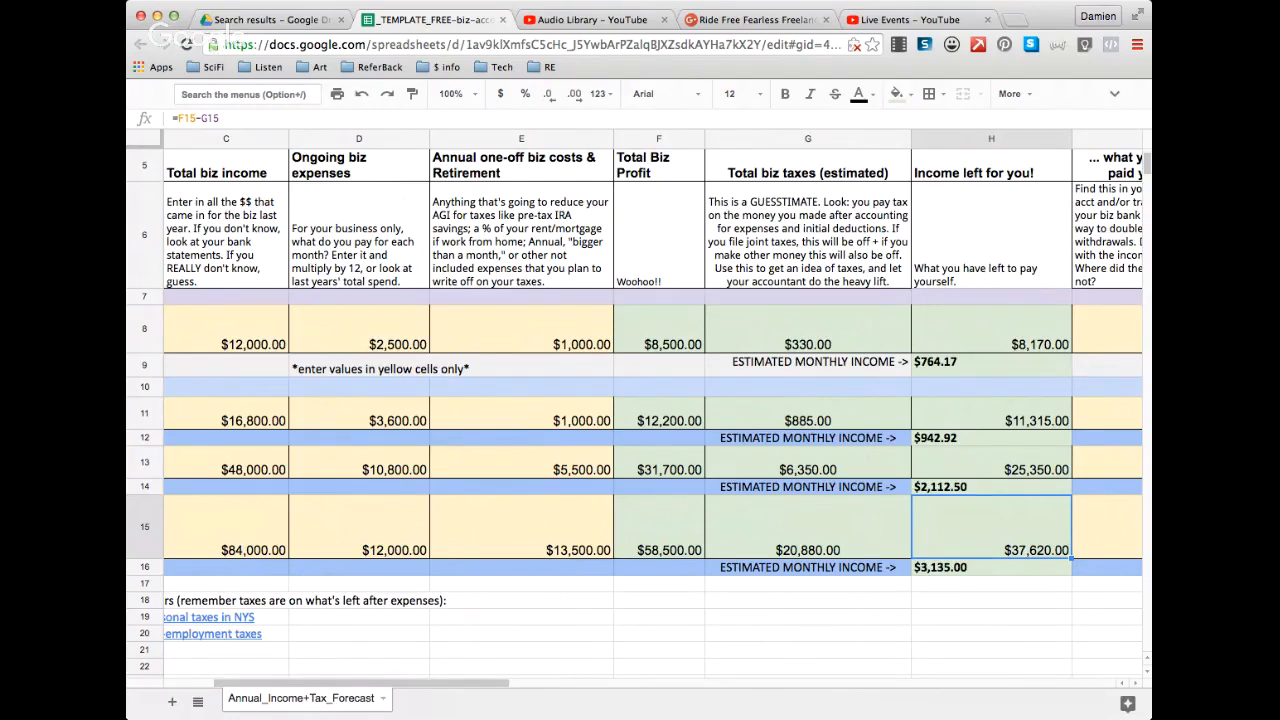
left_click(991, 567)
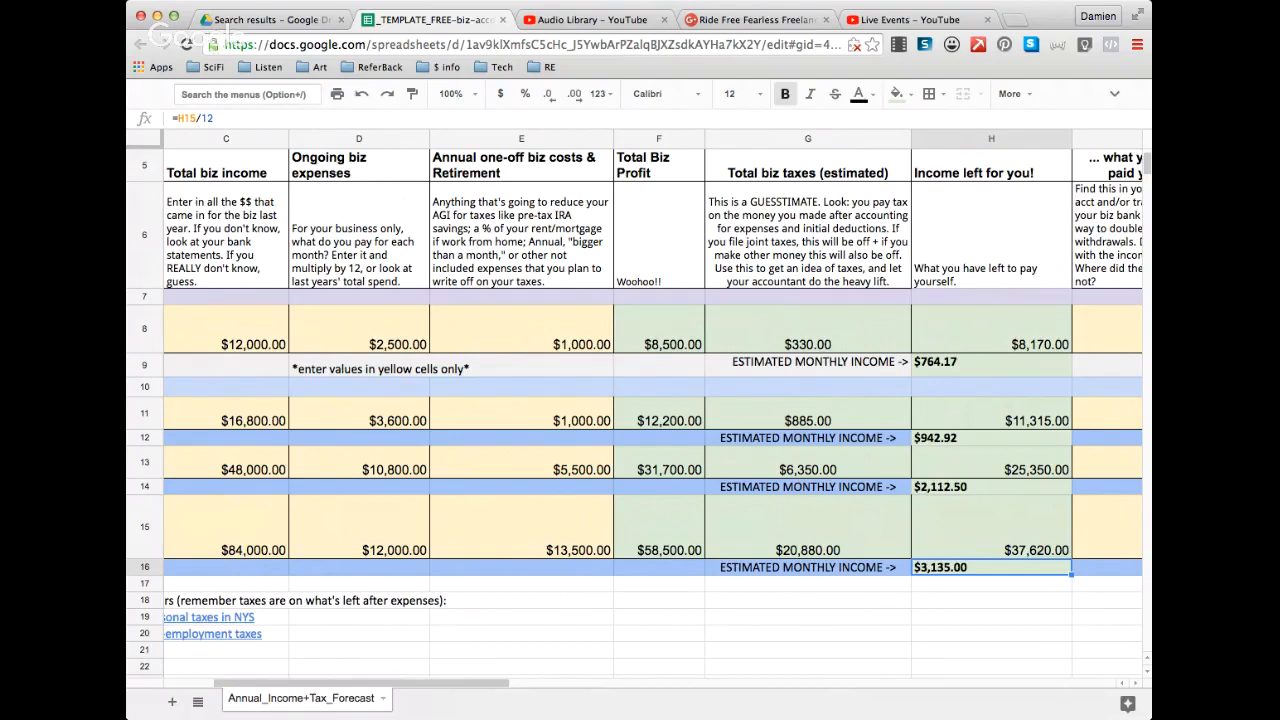
left_click(991, 527)
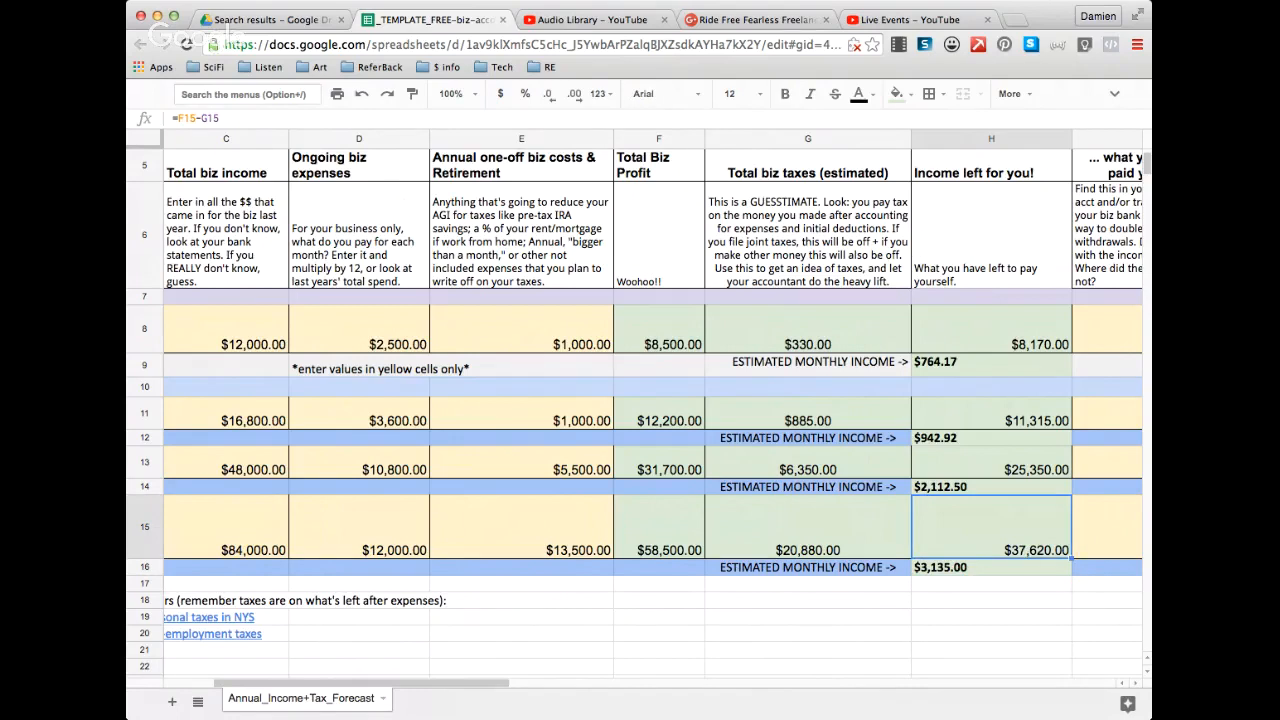
left_click(991, 567)
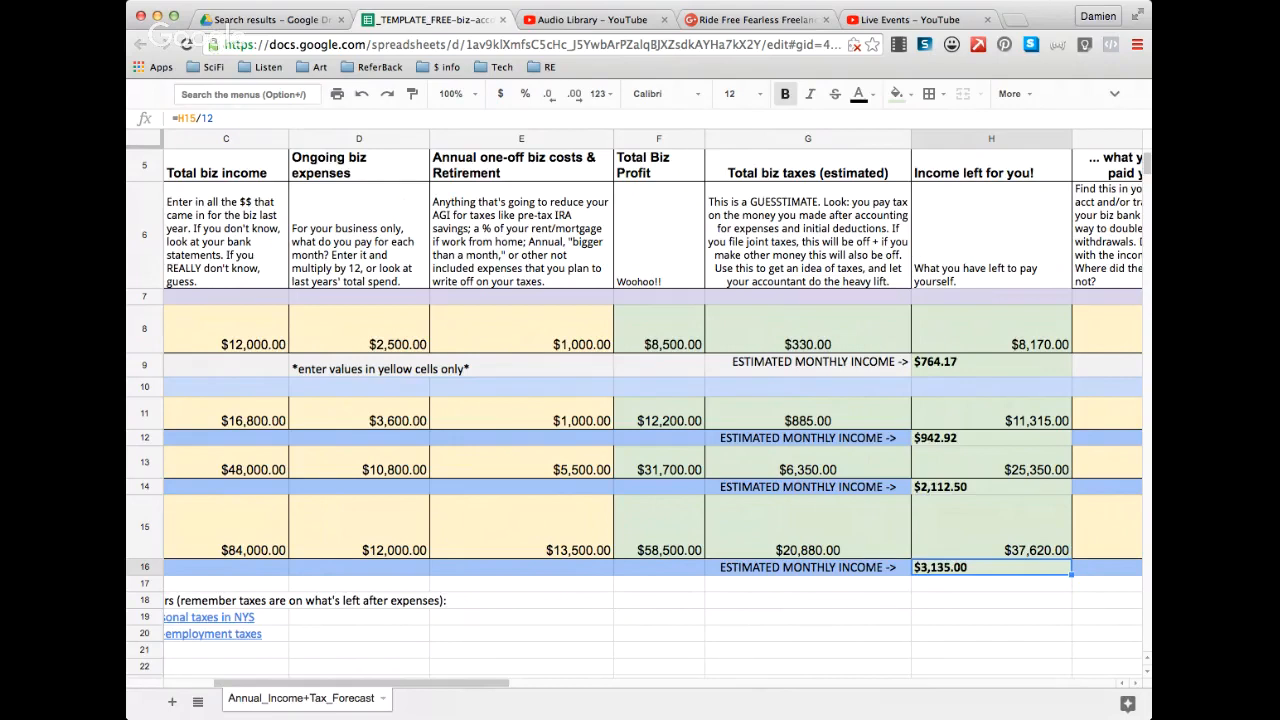
left_click(991, 527)
left_click(808, 527)
left_click(659, 527)
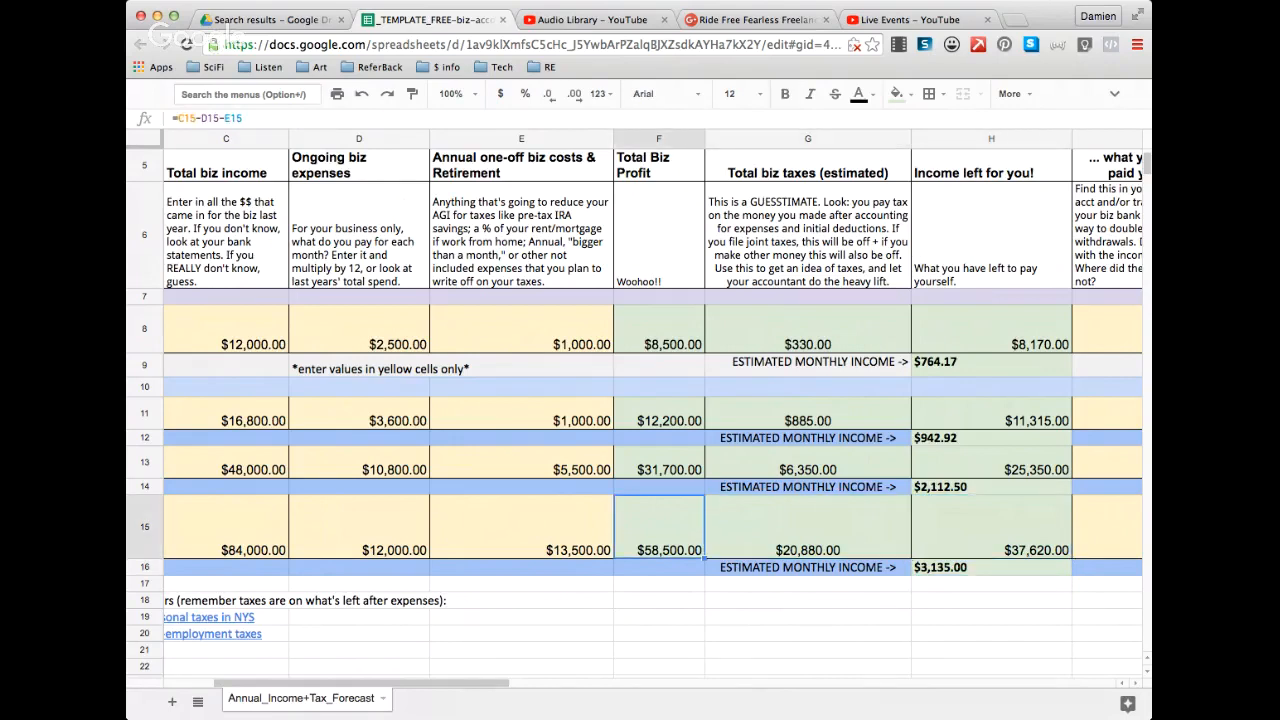
left_click(521, 527)
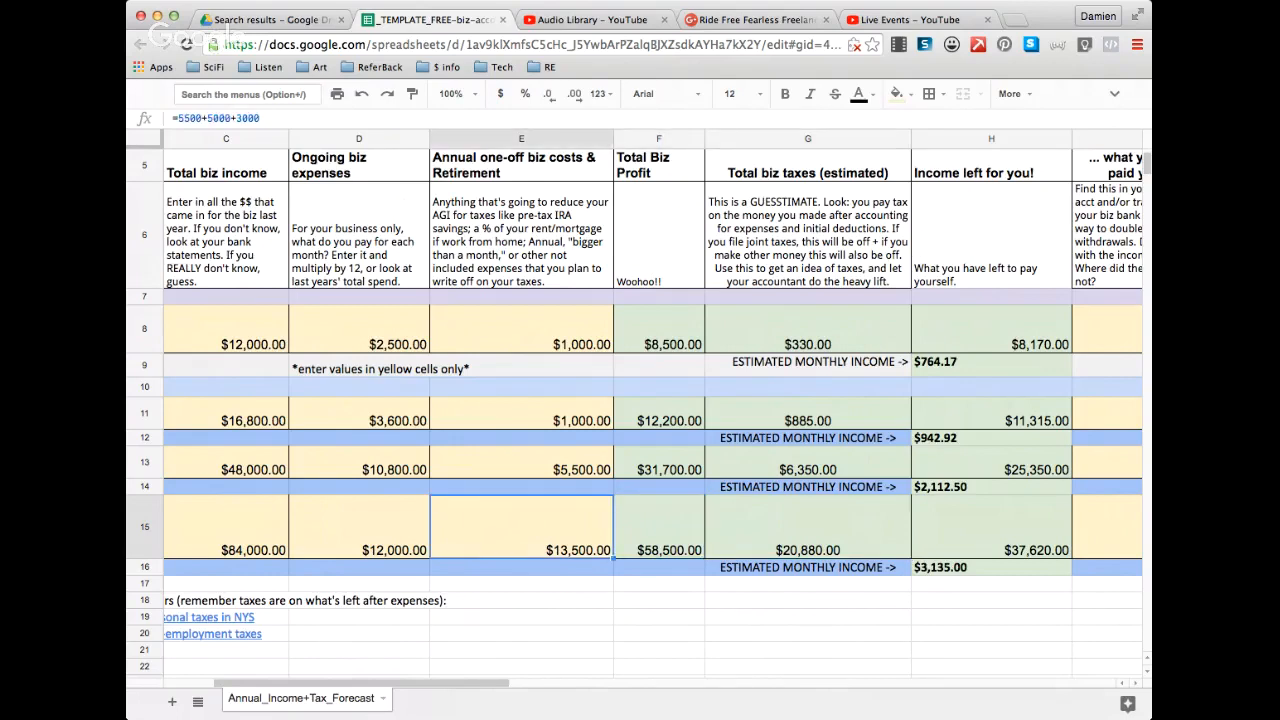
left_click(359, 527)
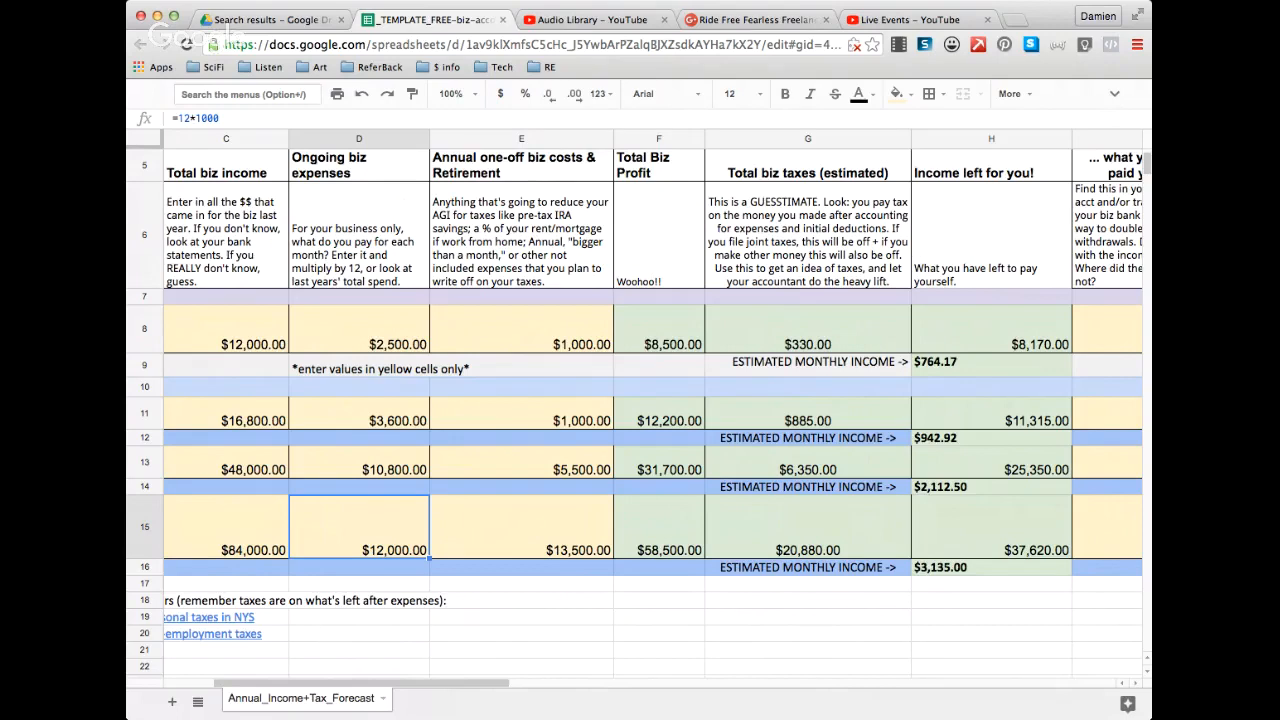
left_click(226, 527)
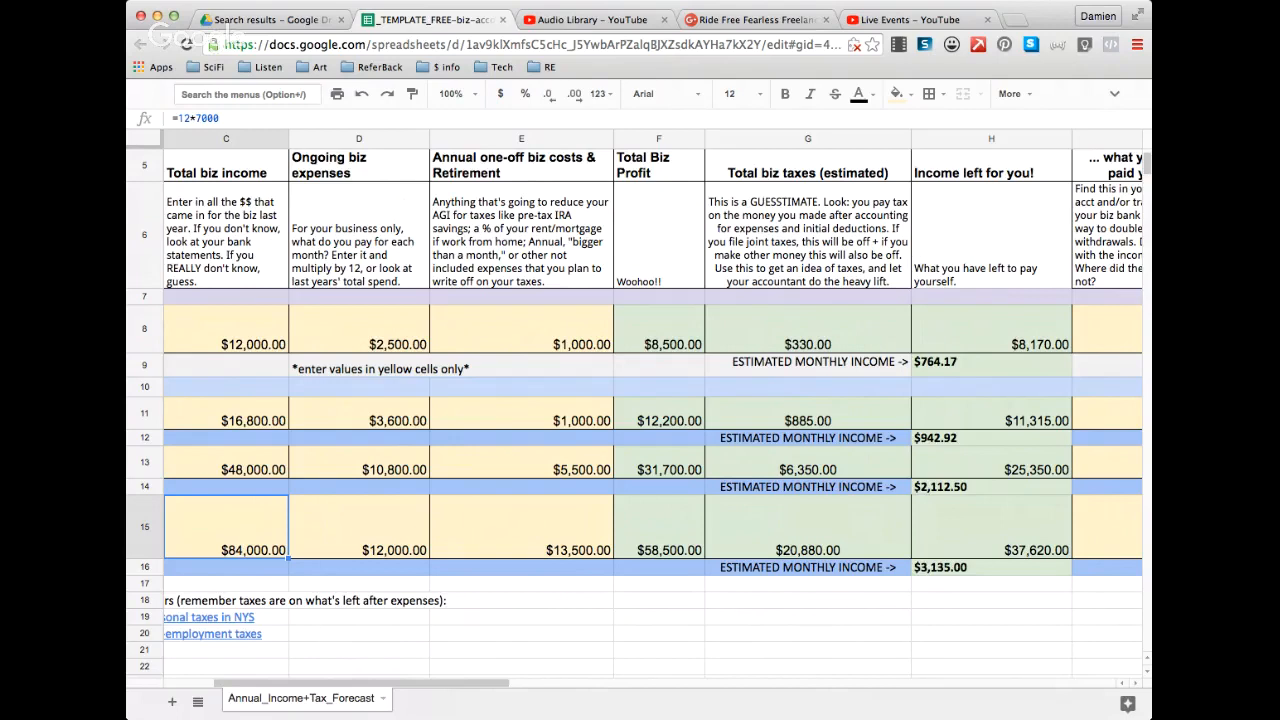
key("super+Tab")
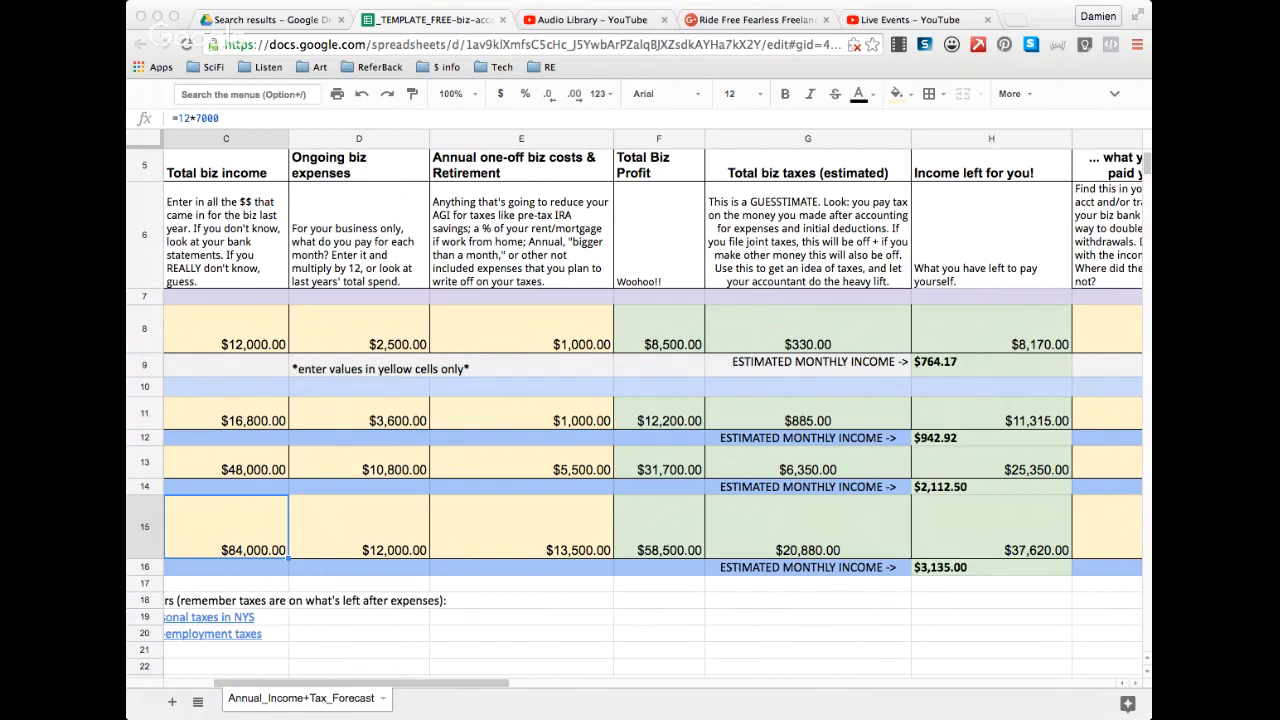
key("super+Tab")
key("super+Tab")
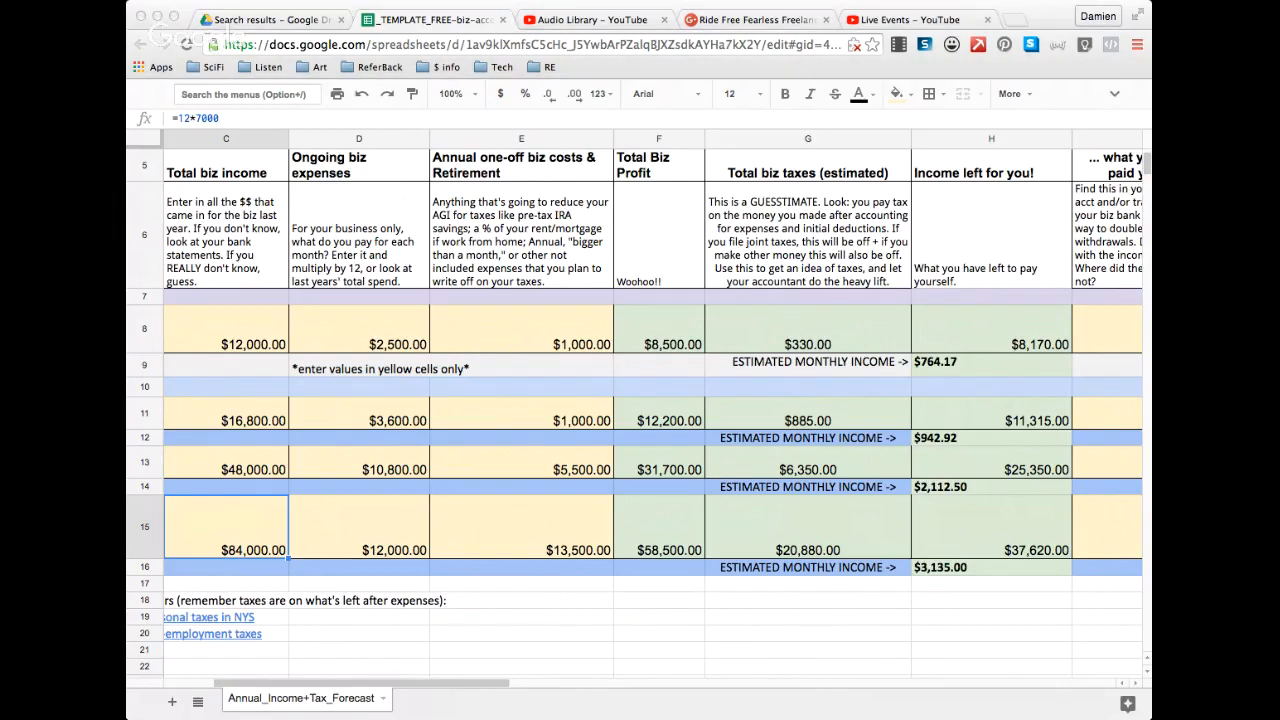